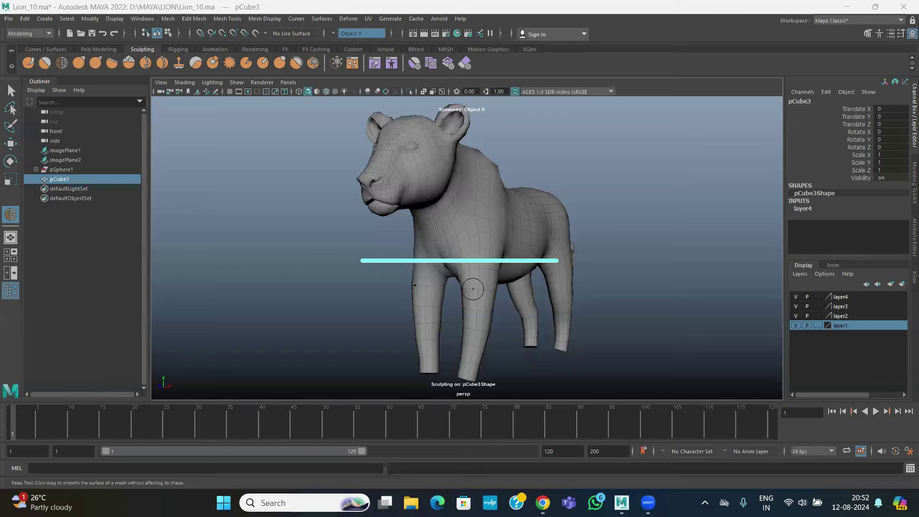
Step: Orbit the lion model around to view it from both sides
mouse_move(472, 289)
left_mouse_down("alt")
mouse_move(589, 287)
mouse_move(484, 291)
left_mouse_up("alt")
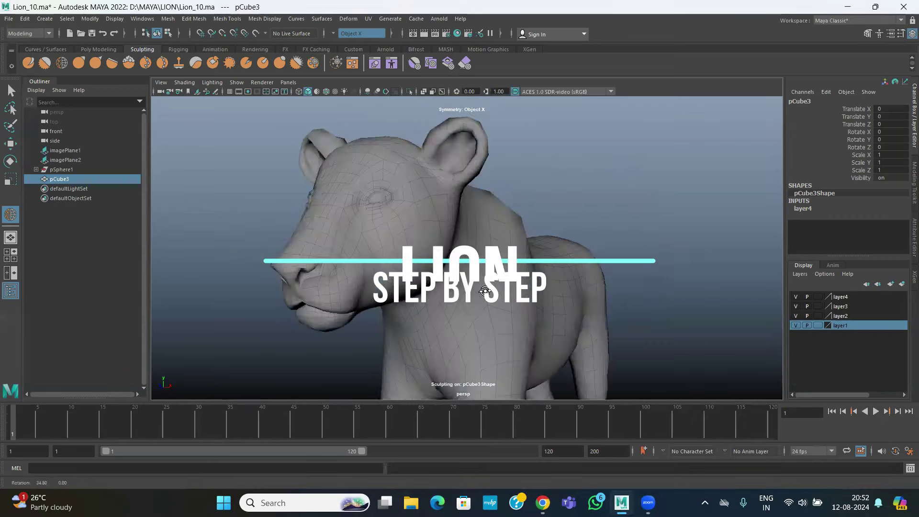
left_click_drag(484, 290, 455, 285, "alt")
right_click_drag(454, 285, 494, 293, "alt")
mouse_move(495, 294)
left_mouse_down("alt")
mouse_move(590, 281)
mouse_move(588, 291)
left_mouse_up("alt")
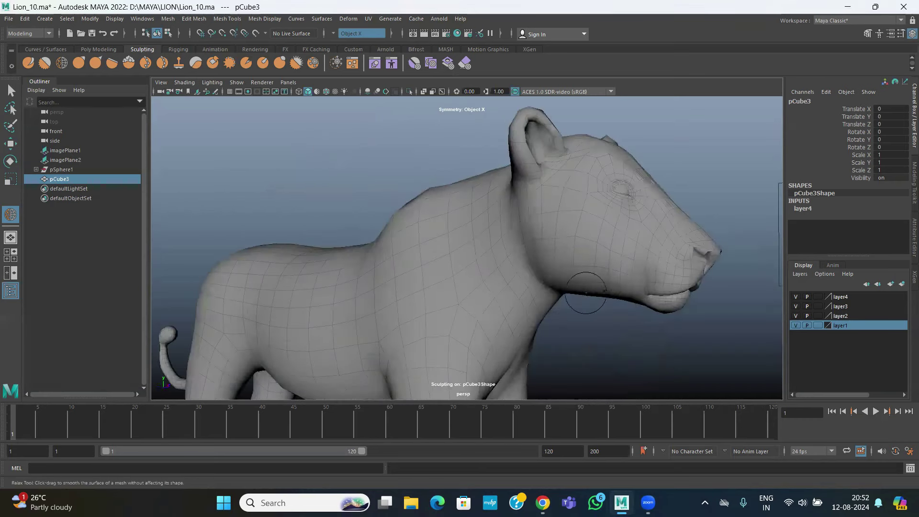
Step: Check the four-view layout, then return to a full perspective view
key("space")
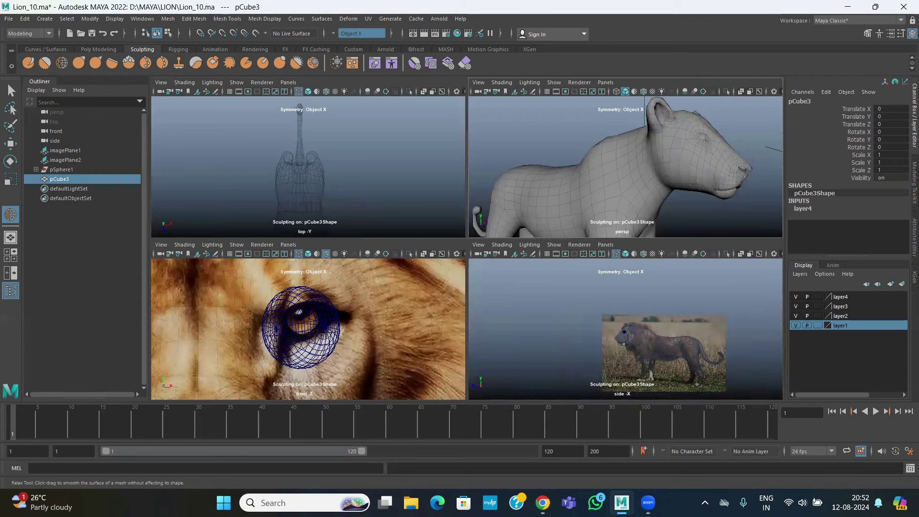
scroll(660, 354, "up", 2)
scroll(306, 330, "down", 3)
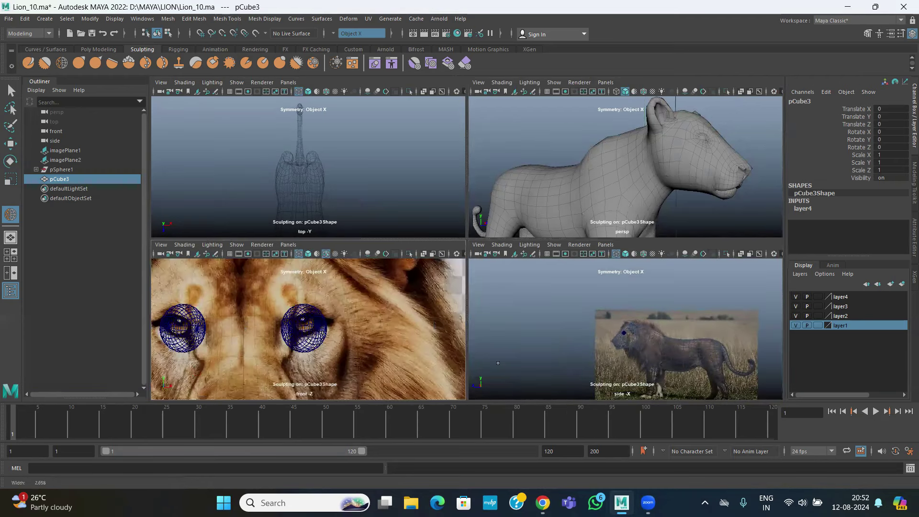
scroll(306, 330, "down", 3)
scroll(306, 330, "down", 2)
key("space")
Step: Orbit the perspective view over the lion's legs, belly, head and other side
mouse_move(498, 254)
left_mouse_down("alt")
mouse_move(447, 273)
mouse_move(461, 386)
mouse_move(490, 257)
left_mouse_up("alt")
mouse_move(491, 257)
right_mouse_down("alt")
mouse_move(492, 284)
mouse_move(538, 343)
mouse_move(482, 354)
right_mouse_up("alt")
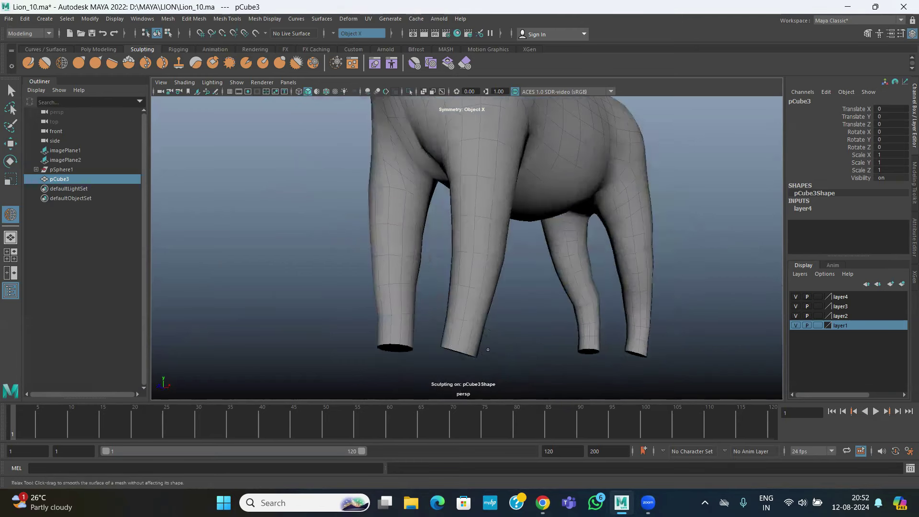
mouse_move(486, 314)
left_mouse_down("alt")
mouse_move(461, 266)
mouse_move(484, 283)
mouse_move(466, 325)
left_mouse_up("alt")
mouse_move(474, 267)
left_mouse_down("alt")
mouse_move(516, 266)
mouse_move(560, 285)
mouse_move(429, 287)
mouse_move(515, 277)
mouse_move(549, 285)
mouse_move(518, 301)
mouse_move(459, 287)
left_mouse_up("alt")
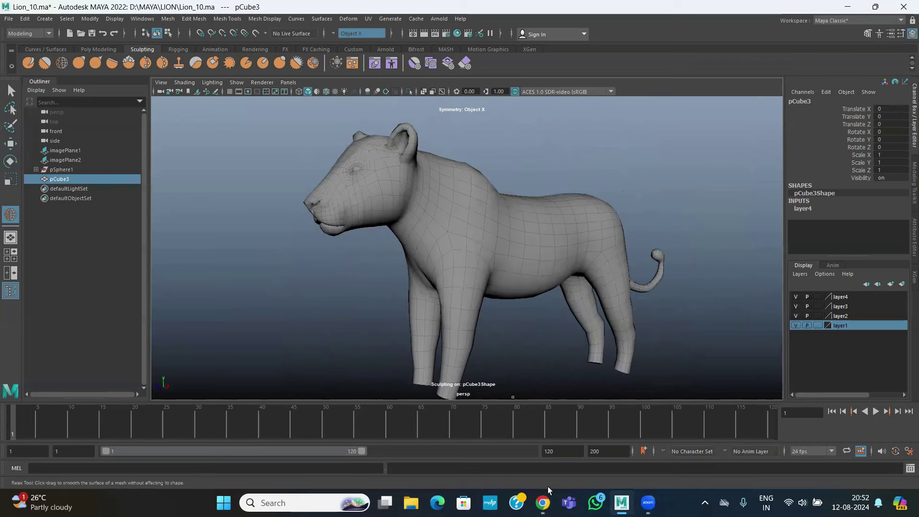
Step: Maximize the side view and zoom in on the reference paws
key("space")
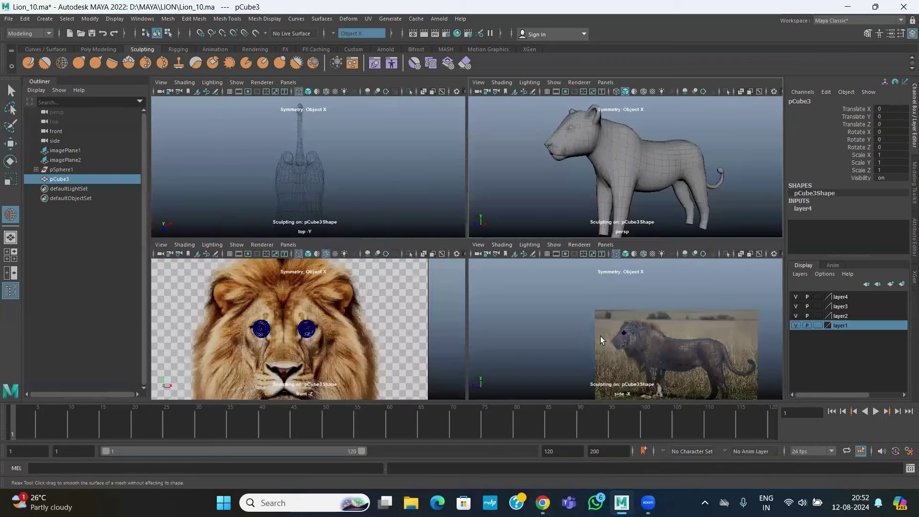
key("space")
mouse_move(488, 273)
right_mouse_down("alt")
mouse_move(601, 364)
mouse_move(545, 313)
mouse_move(553, 310)
right_mouse_up("alt")
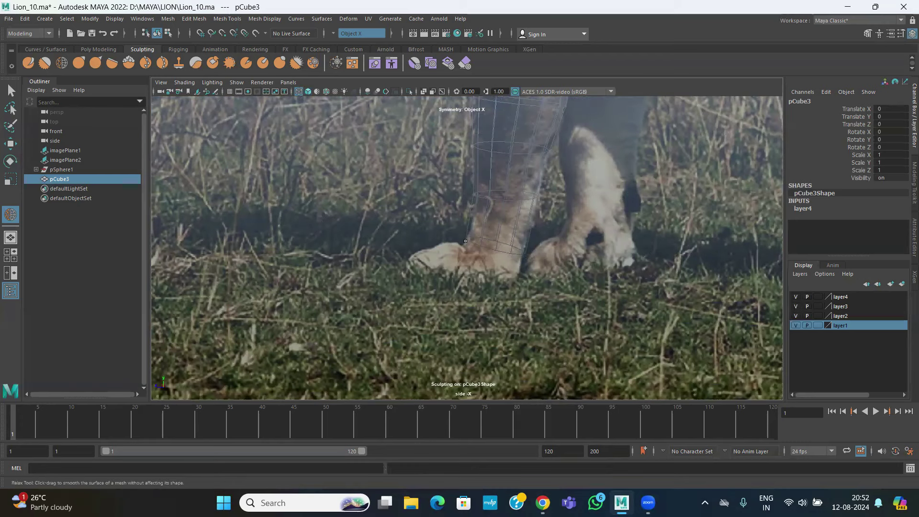
mouse_move(542, 503)
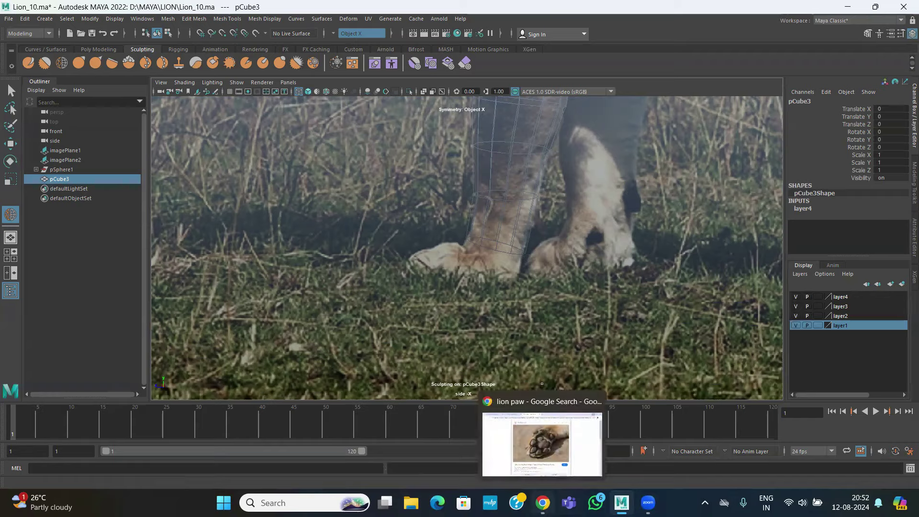
left_click(541, 472)
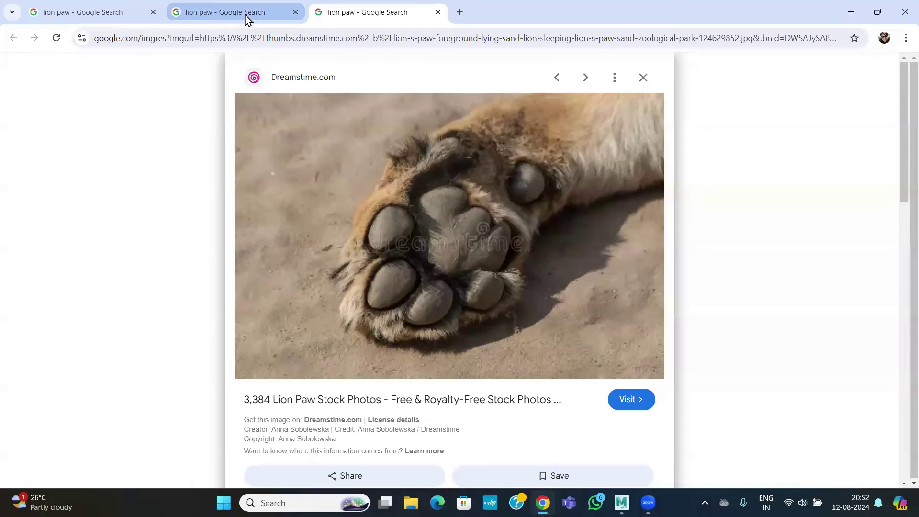
Step: Browse the Pinterest clawed lion paws close-up, then minimize Chrome
left_click(245, 19)
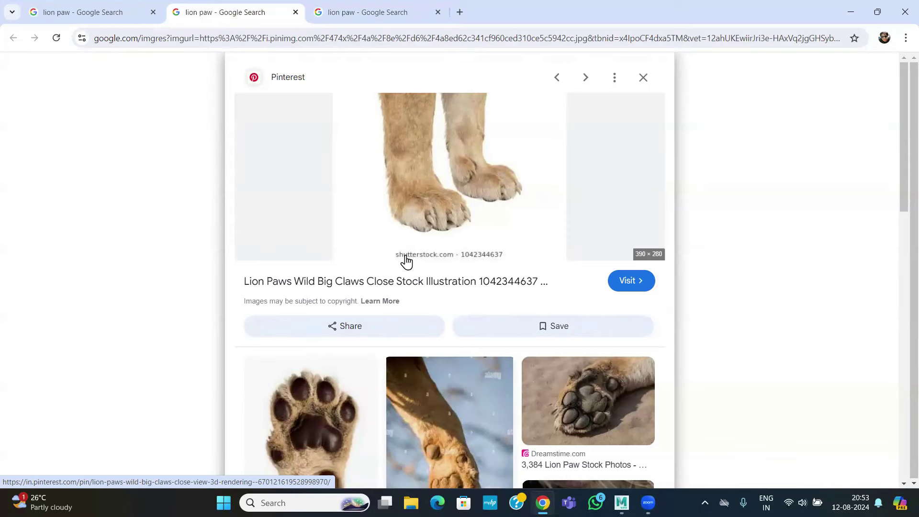
scroll(395, 287, "down", 4)
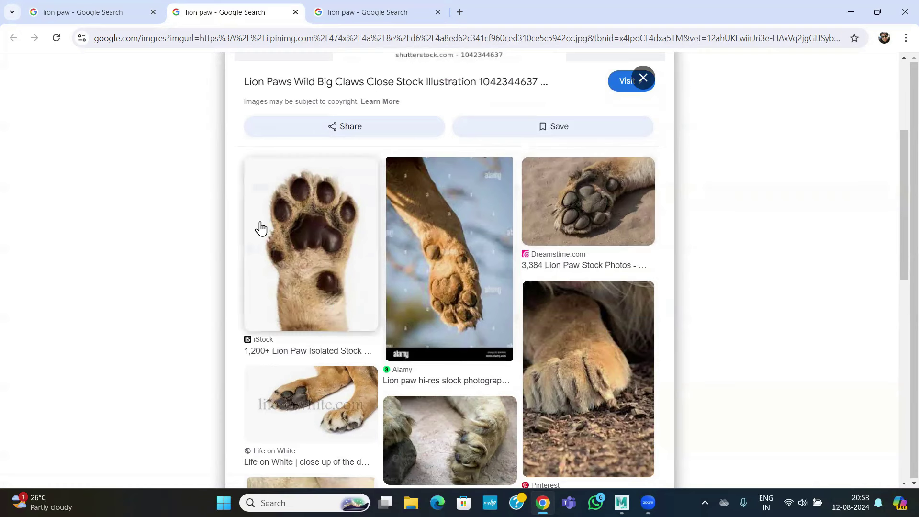
left_click(855, 12)
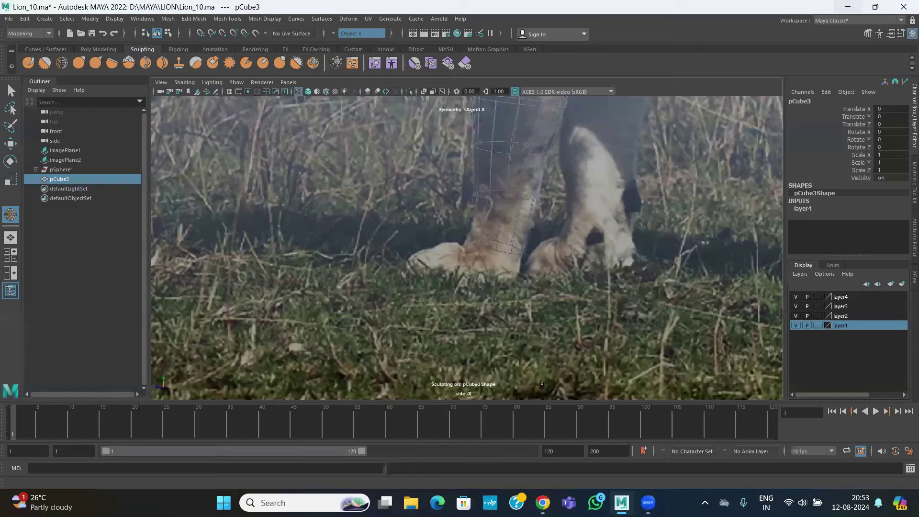
Step: Switch to the Move tool and maximize the perspective view
left_click(10, 143)
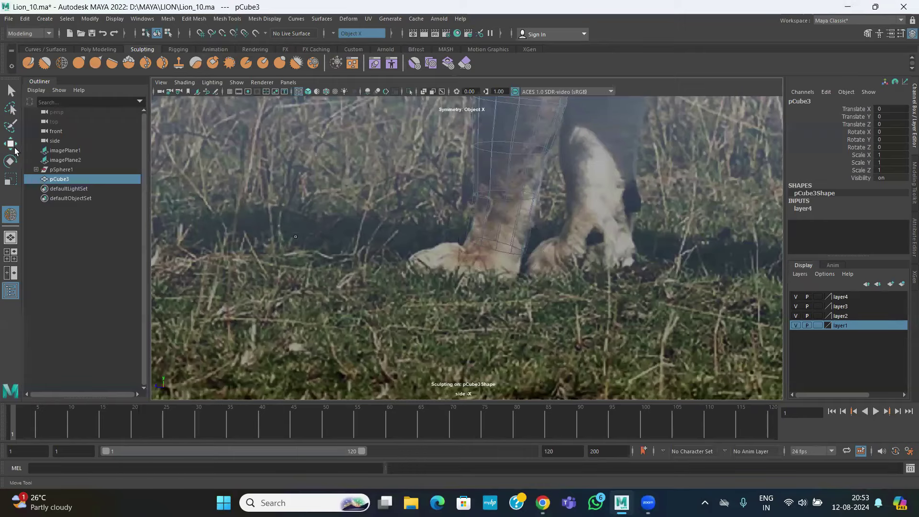
scroll(450, 213, "down", 2)
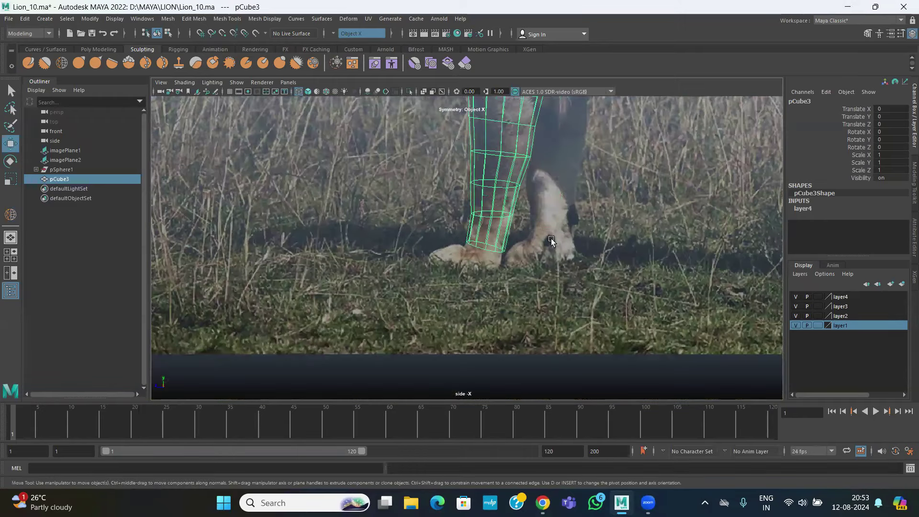
key("space")
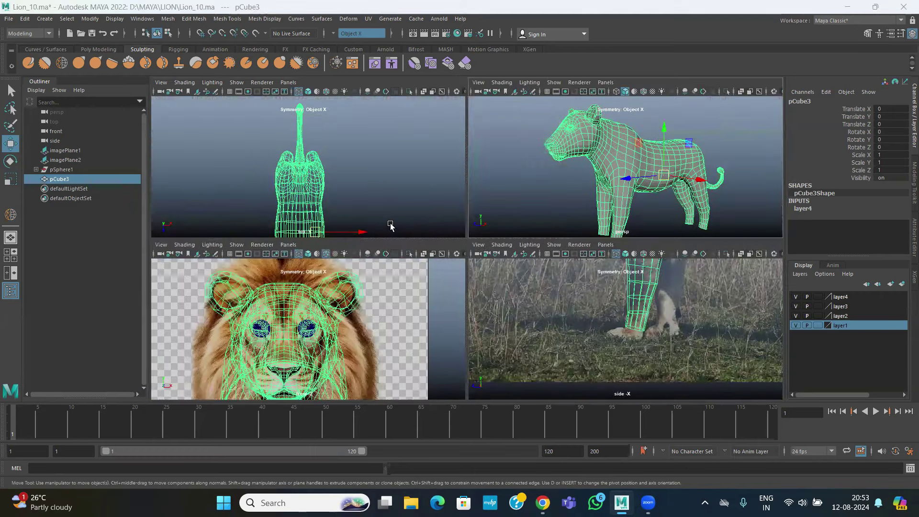
key("space")
Step: Orbit the lion from side profile to front, then select its body mesh
mouse_move(361, 228)
left_mouse_down("alt")
mouse_move(525, 242)
mouse_move(509, 318)
mouse_move(500, 314)
mouse_move(527, 308)
mouse_move(478, 286)
mouse_move(500, 293)
left_mouse_up("alt")
left_click(531, 308)
scroll(431, 265, "up", 3)
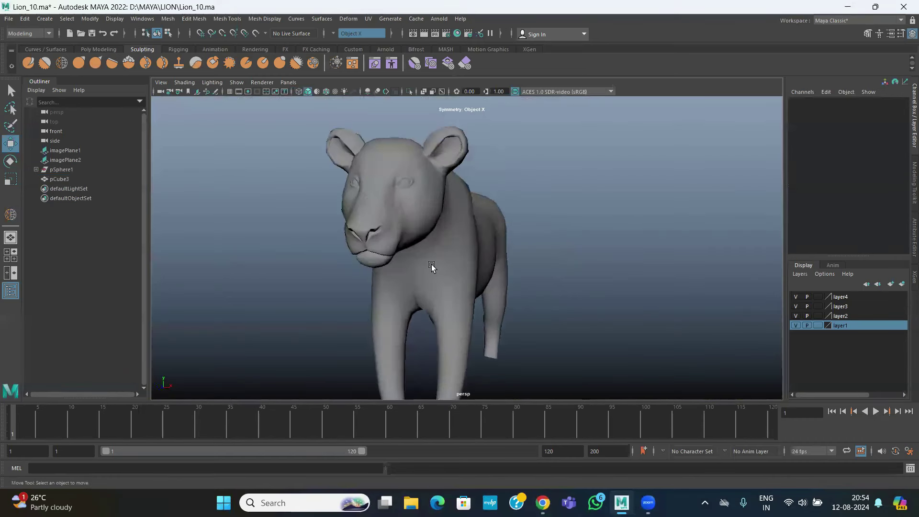
mouse_move(413, 211)
left_mouse_down("alt")
mouse_move(462, 250)
mouse_move(604, 246)
mouse_move(467, 248)
mouse_move(386, 269)
mouse_move(479, 212)
mouse_move(525, 219)
mouse_move(507, 228)
mouse_move(427, 221)
left_mouse_up("alt")
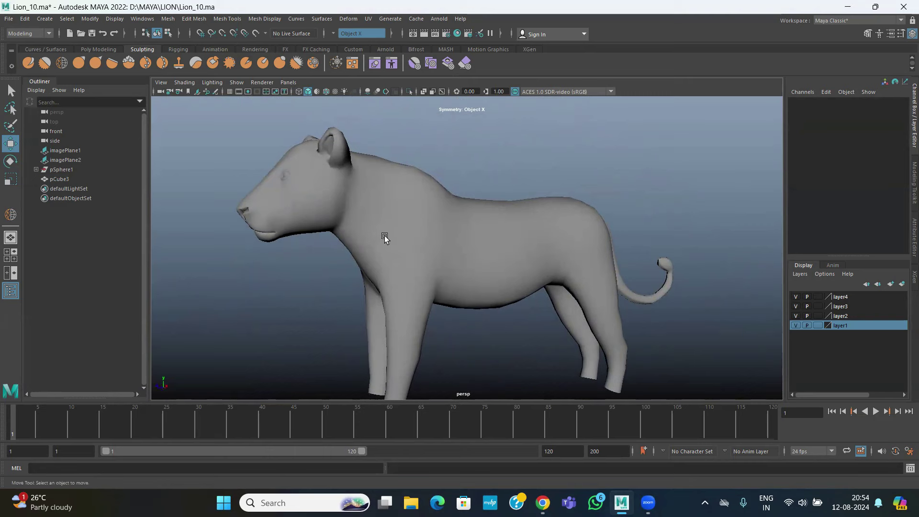
mouse_move(362, 231)
left_mouse_down("alt")
mouse_move(396, 248)
mouse_move(425, 246)
mouse_move(417, 254)
mouse_move(341, 248)
mouse_move(438, 246)
mouse_move(484, 257)
mouse_move(366, 254)
left_mouse_up("alt")
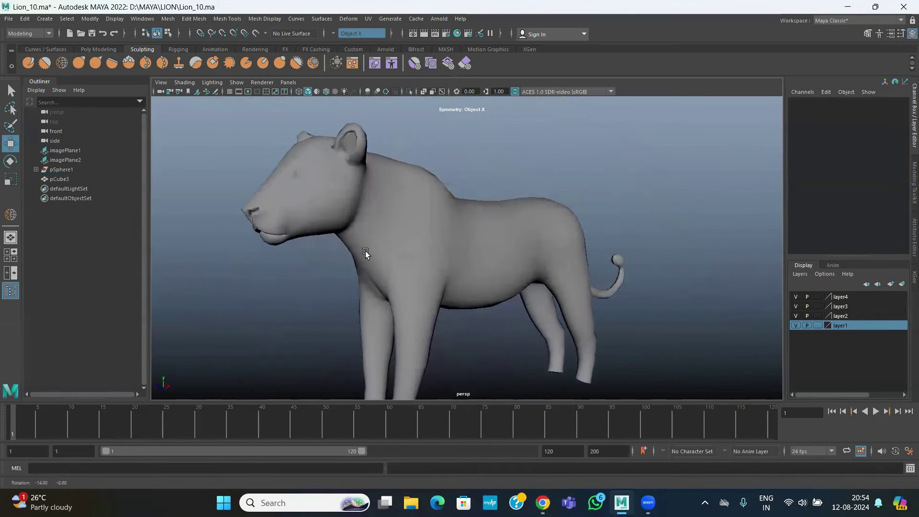
left_click(391, 225)
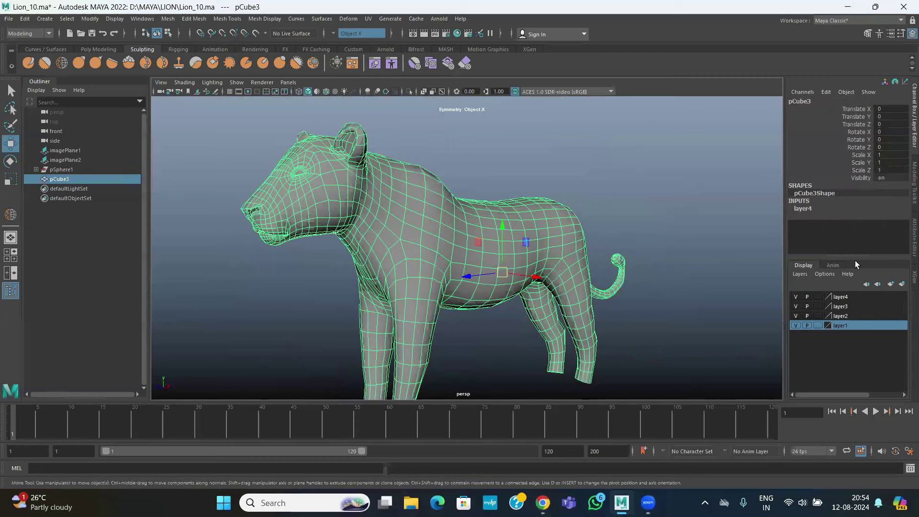
Step: Put the lion on a new hidden layer and add the two eye spheres to it
left_click(902, 285)
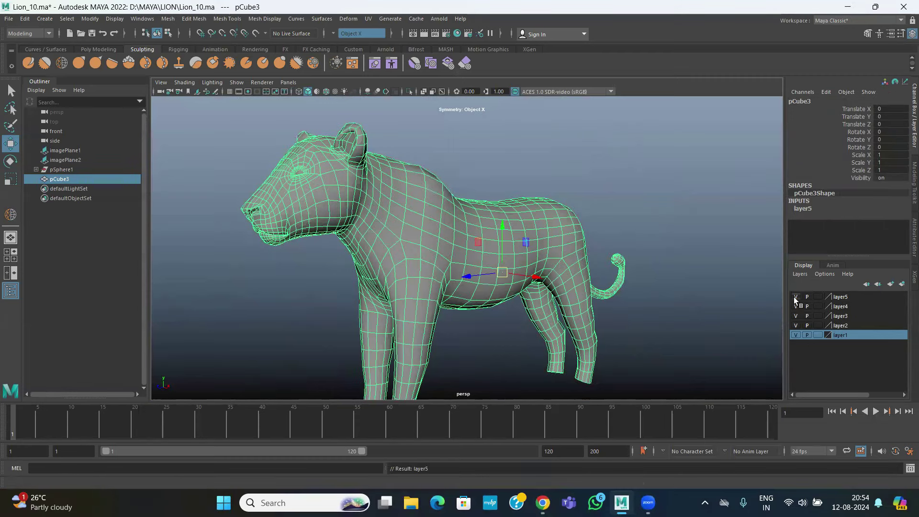
left_click(795, 297)
left_click_drag(263, 156, 386, 242)
right_click(836, 301)
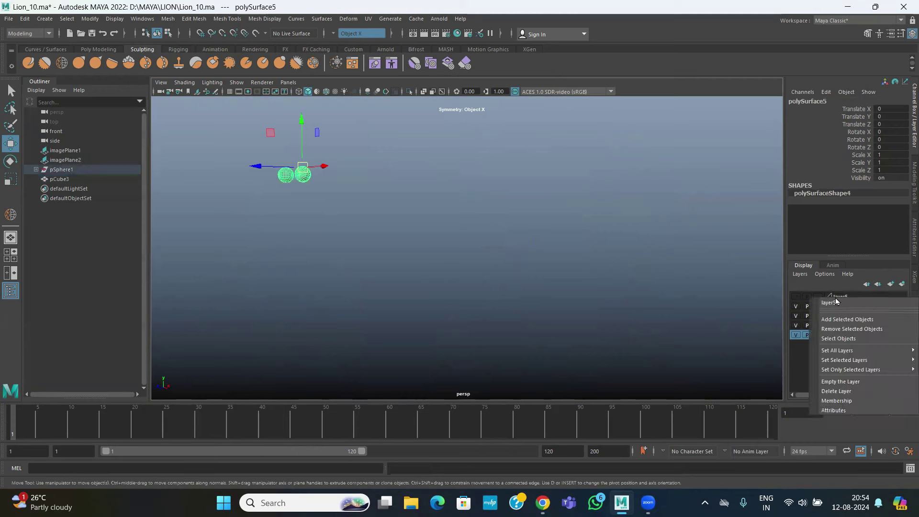
left_click(842, 319)
Step: Delete unused layers and clear the selection
left_click(800, 274)
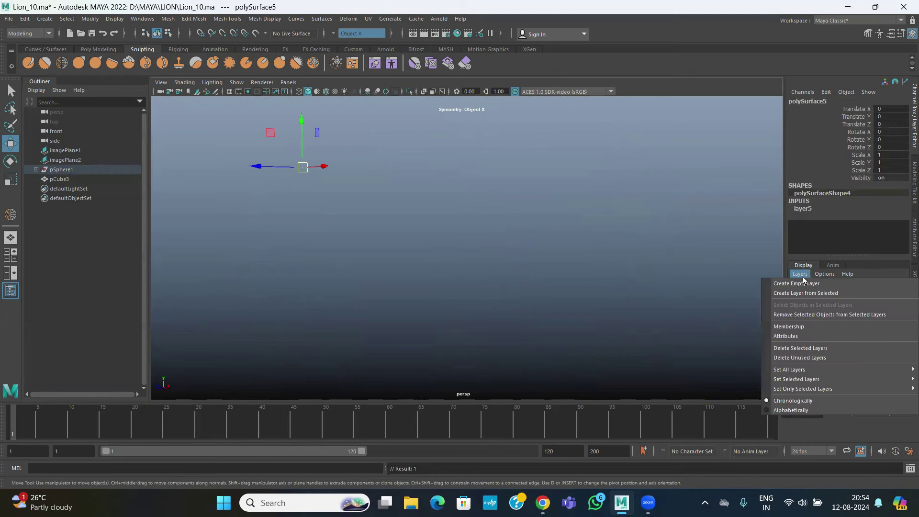
left_click(790, 356)
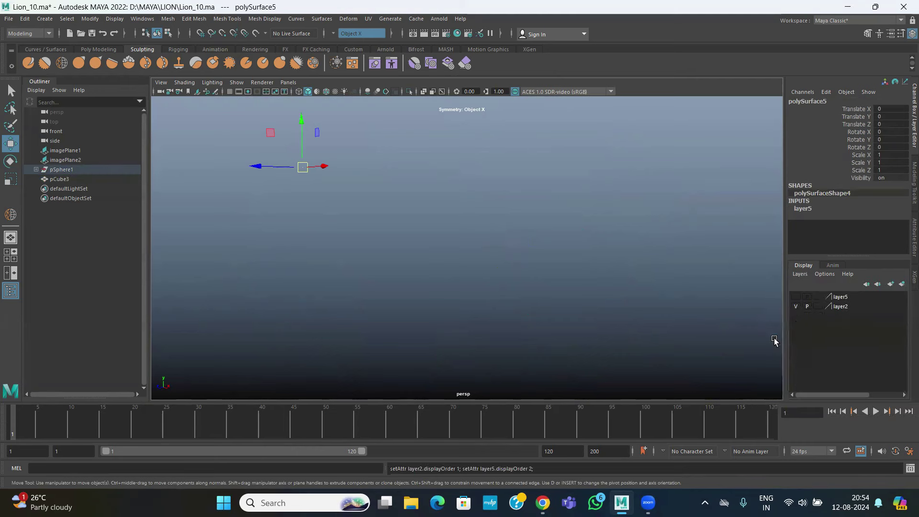
left_click(356, 280)
Step: Maximize the side view and turn off its reference image plane
key("space")
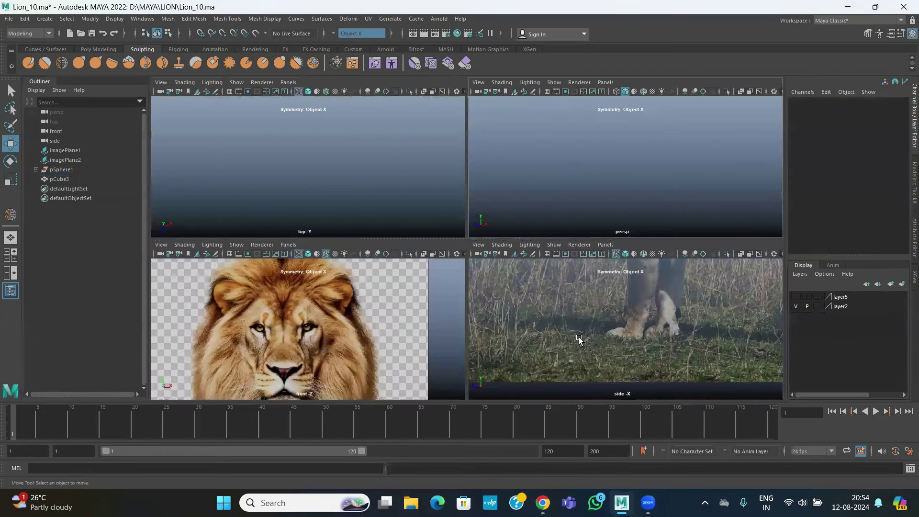
key("space")
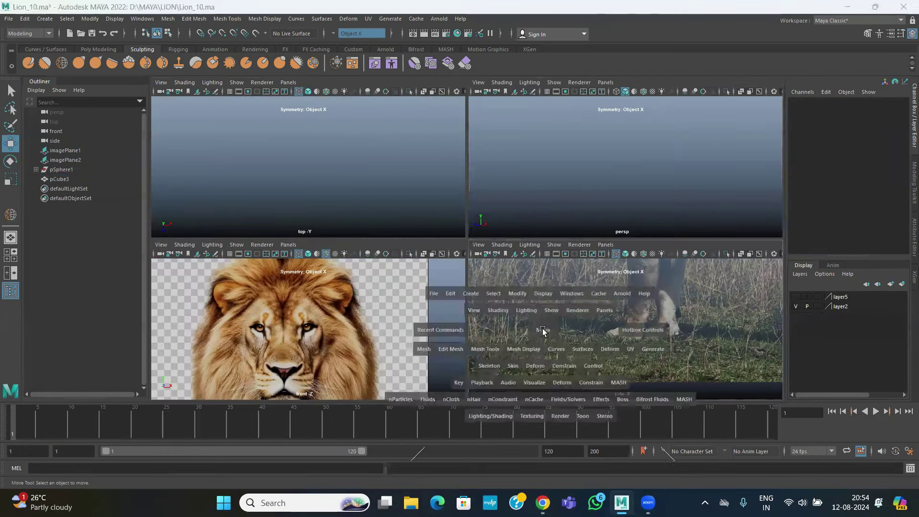
left_click(233, 87)
left_click(260, 232)
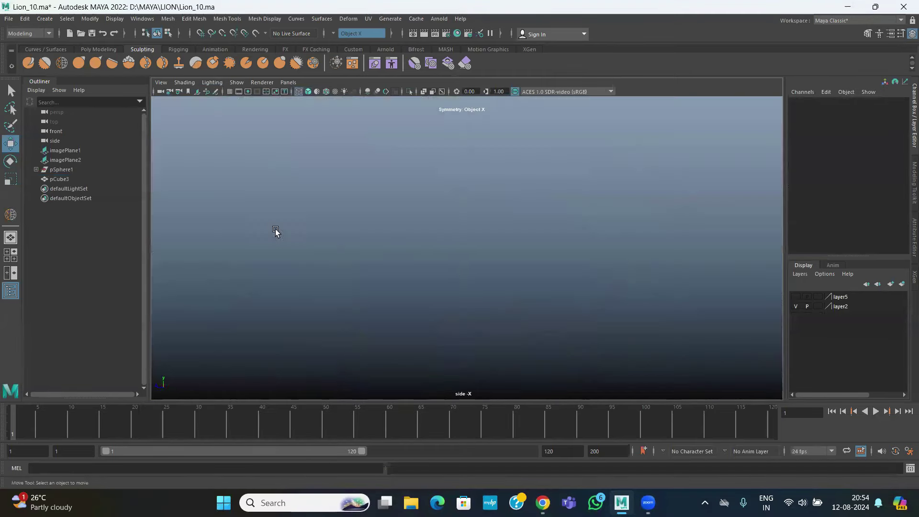
mouse_move(542, 502)
left_click(539, 472)
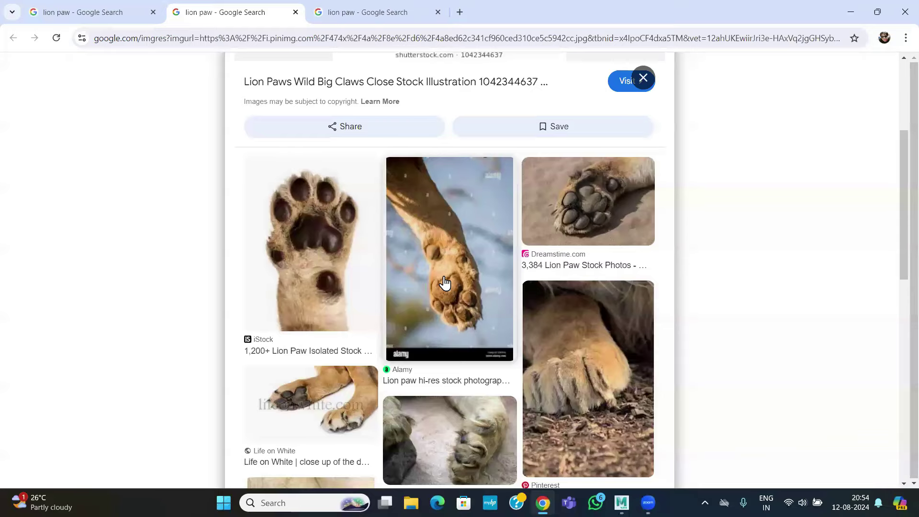
Step: Open the Pinterest lion paw result in a separate tab and view it
left_click(327, 10)
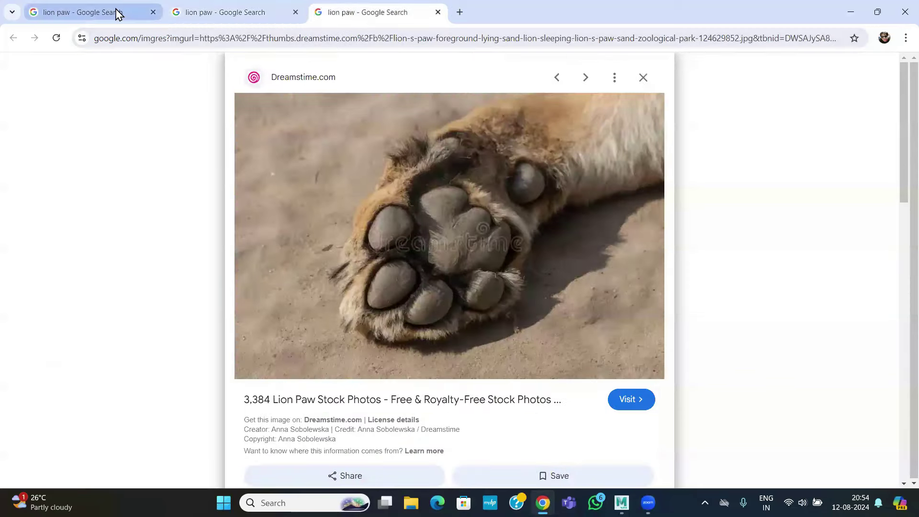
left_click(119, 13)
right_click(312, 227)
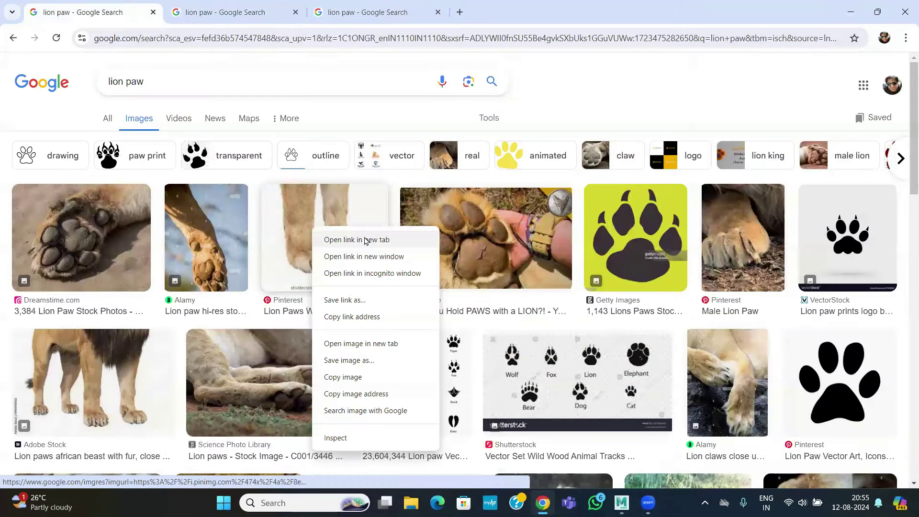
left_click(364, 240)
left_click(526, 12)
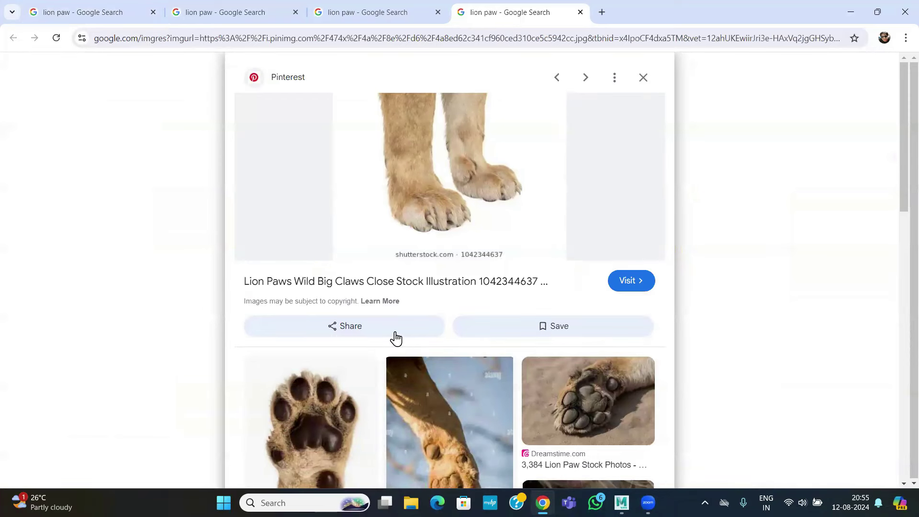
Step: Scroll the related paw images and open the rbk.bm crossed-paws thumbnail in a new tab
scroll(396, 338, "down", 4)
scroll(396, 335, "down", 4)
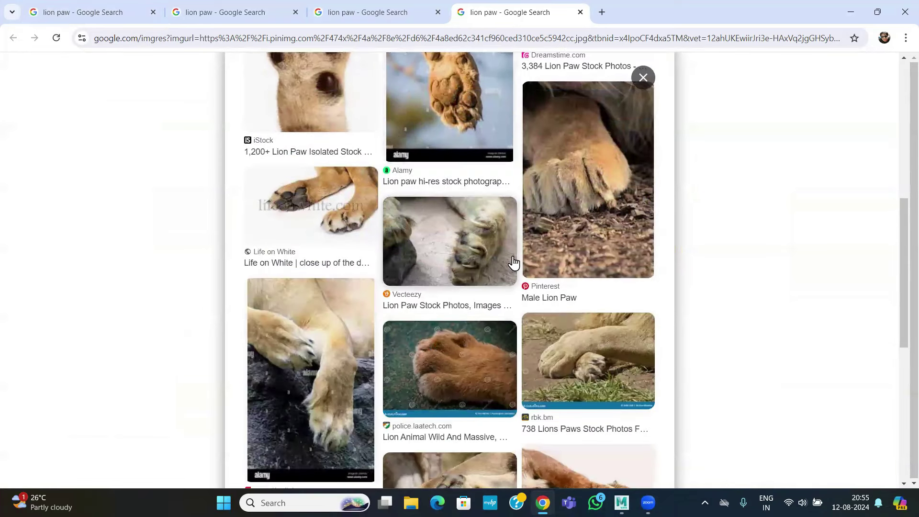
scroll(428, 315, "down", 2)
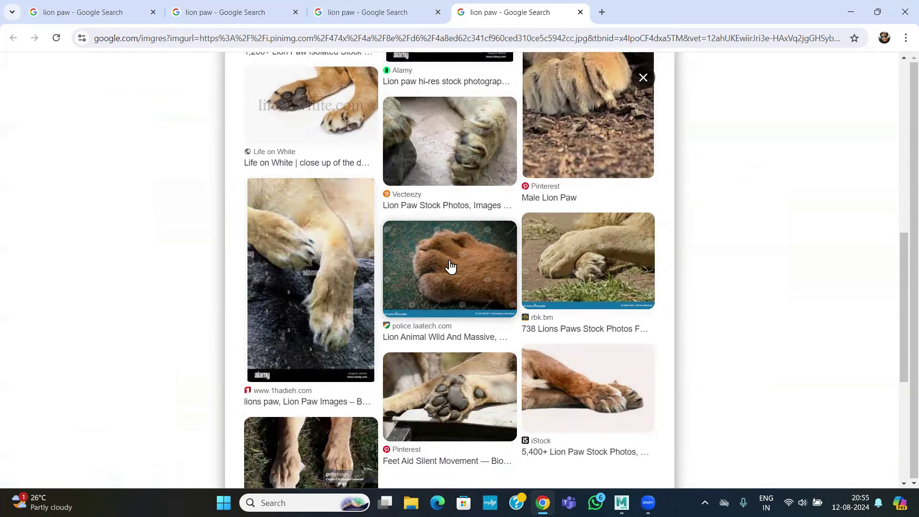
scroll(448, 268, "up", 2)
scroll(448, 267, "up", 2)
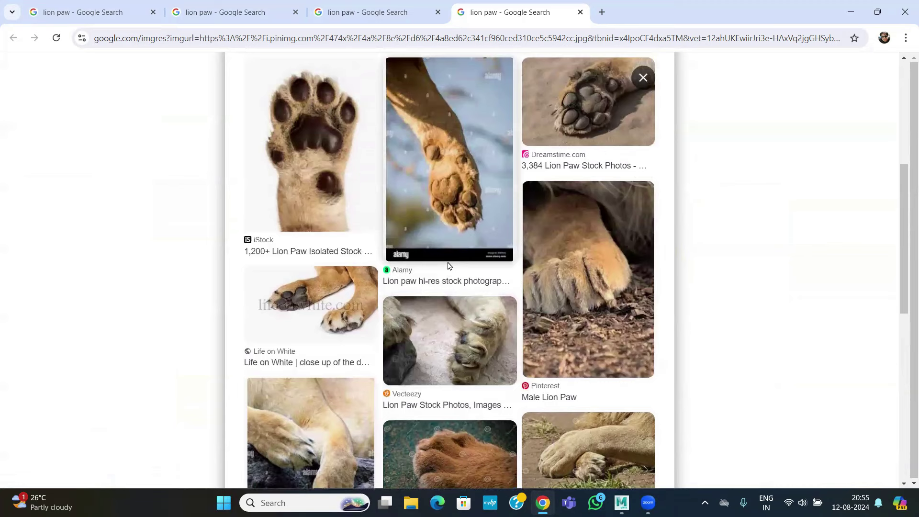
scroll(448, 266, "down", 2)
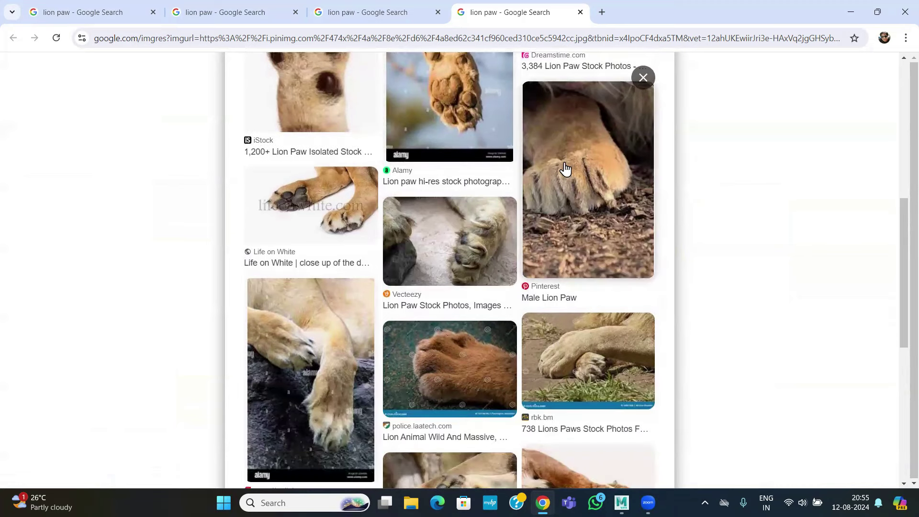
scroll(528, 250, "down", 2)
scroll(528, 252, "up", 2)
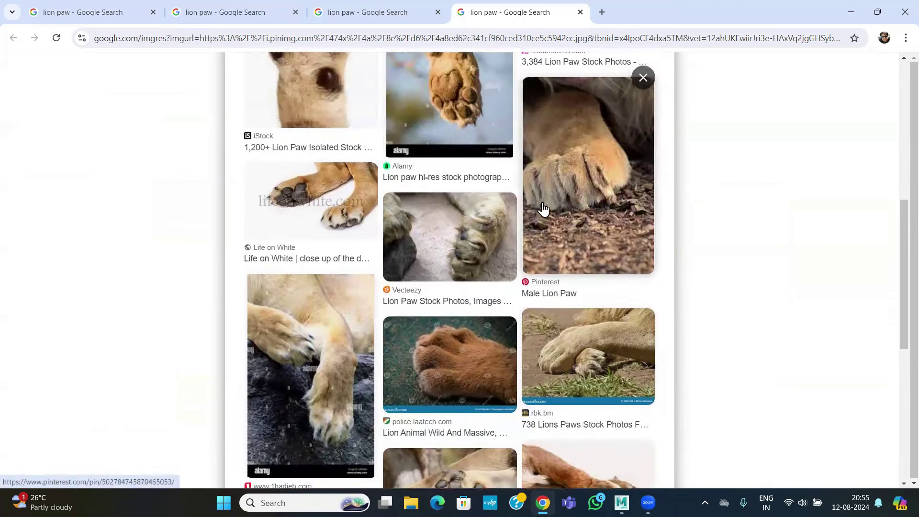
scroll(477, 302, "down", 6)
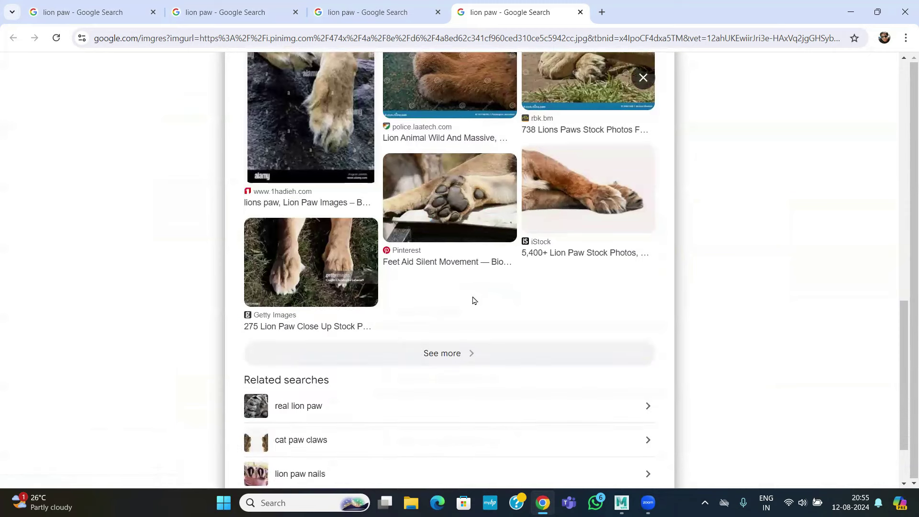
scroll(473, 297, "up", 4)
scroll(557, 254, "up", 4)
scroll(556, 278, "up", 1)
scroll(562, 254, "down", 3)
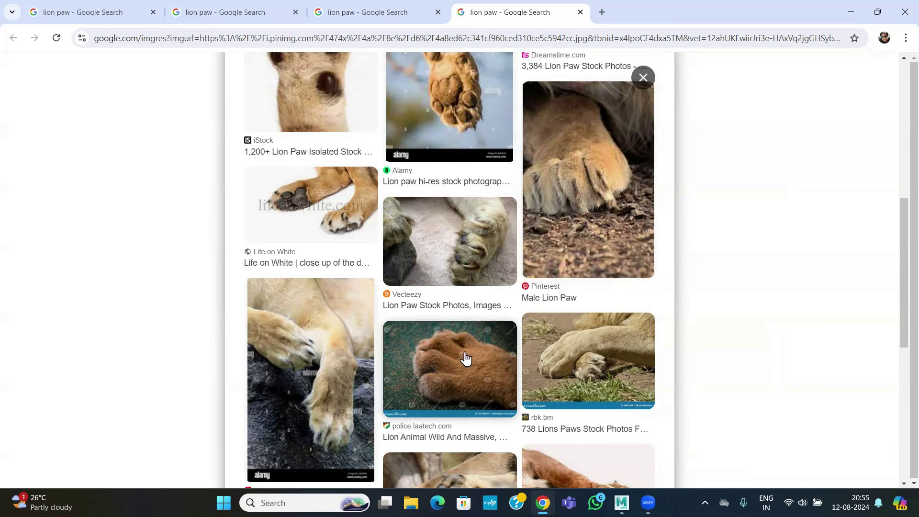
right_click(564, 388)
left_click(605, 137)
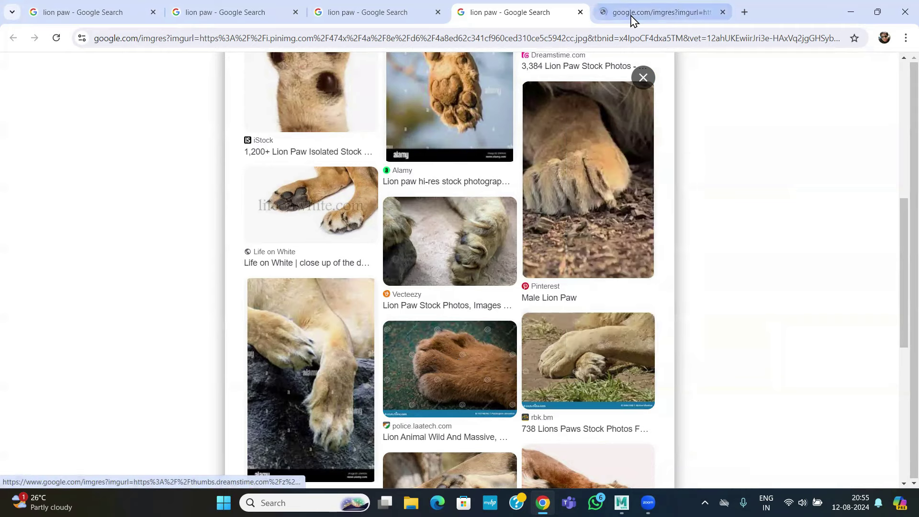
Step: Save the enlarged rbk.bm crossed lion paws photo to Downloads as WEBP
left_click(632, 14)
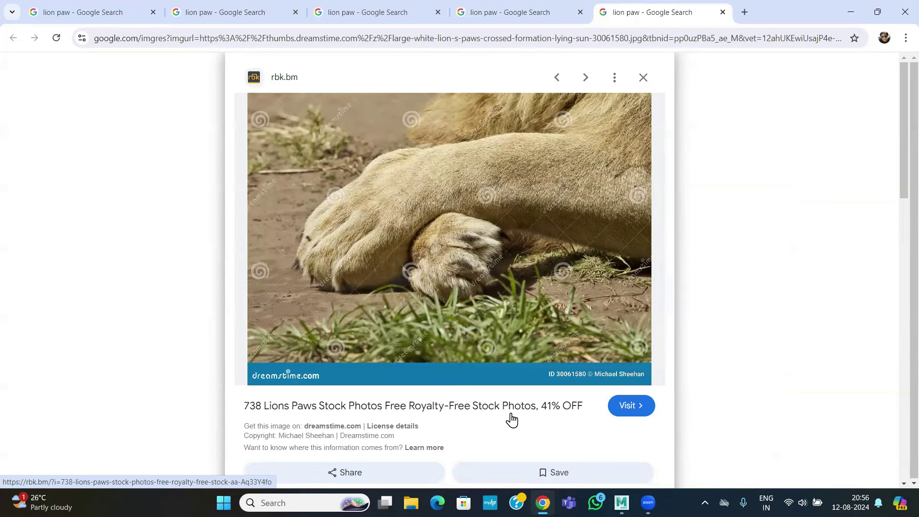
left_click(621, 503)
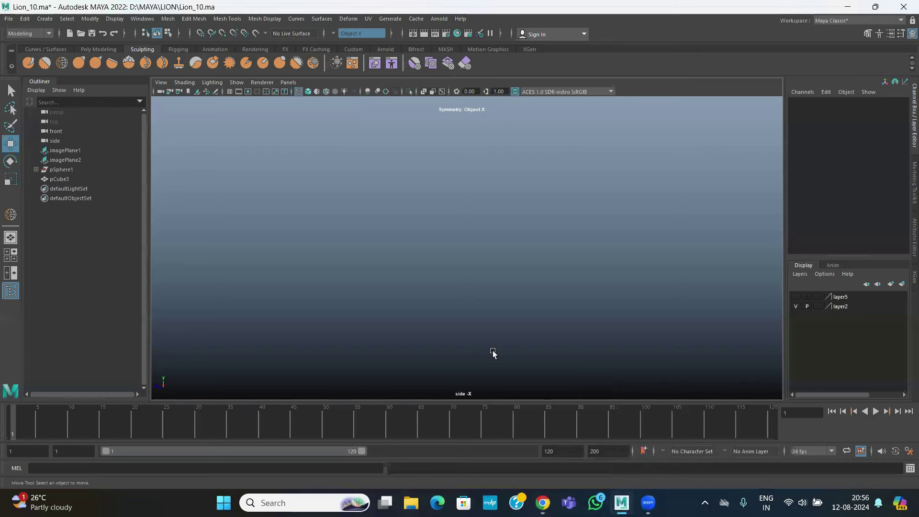
mouse_move(541, 502)
left_click(538, 472)
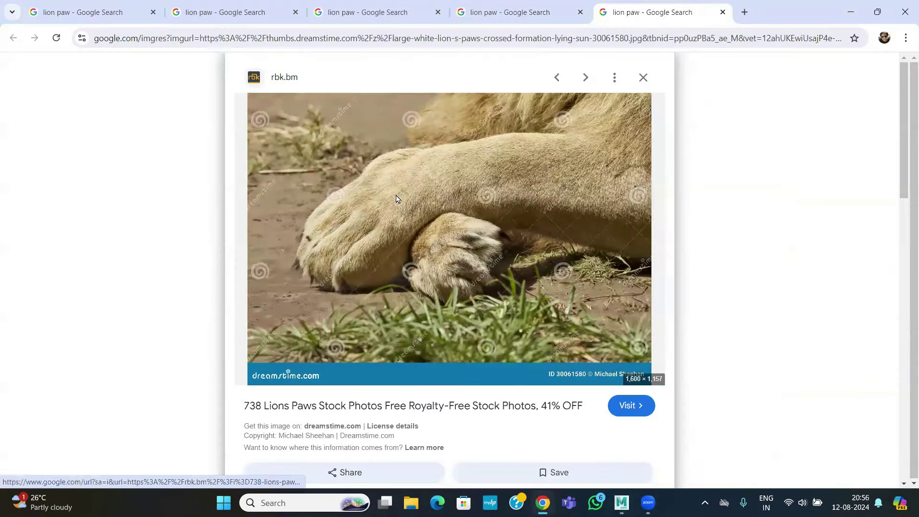
right_click(396, 196)
left_click(449, 356)
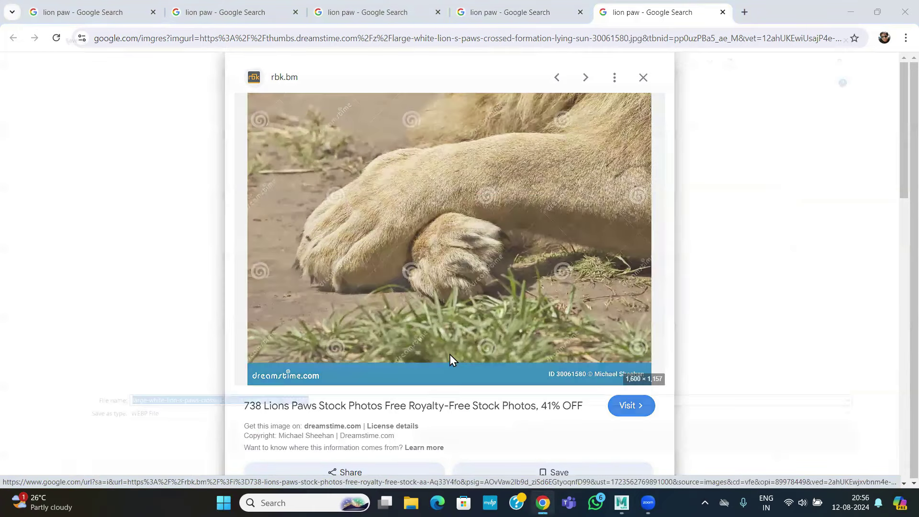
left_click(817, 469)
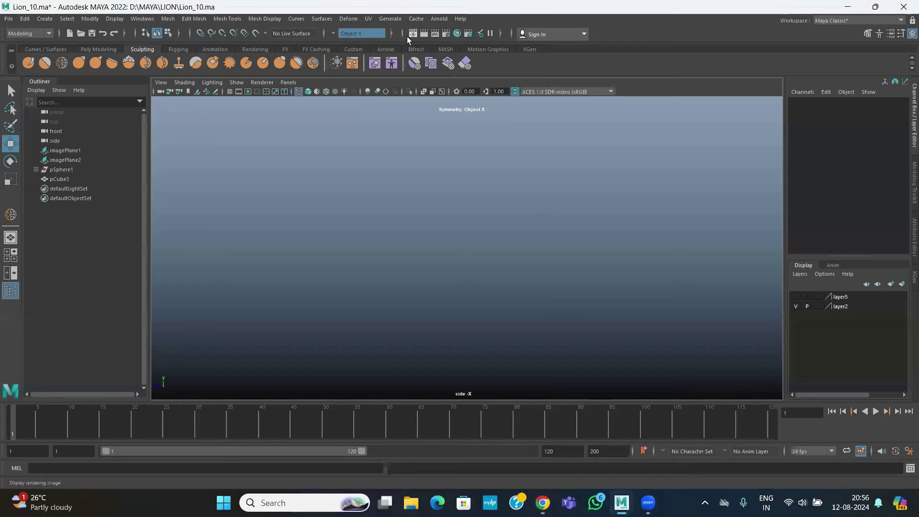
Step: Open the Render View's Load Image dialog and browse to the Downloads folder
left_click(409, 34)
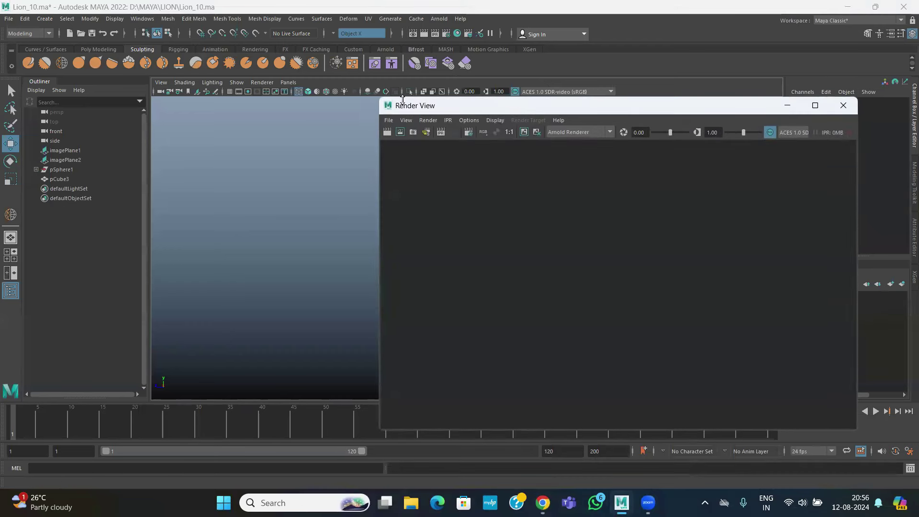
left_click(388, 120)
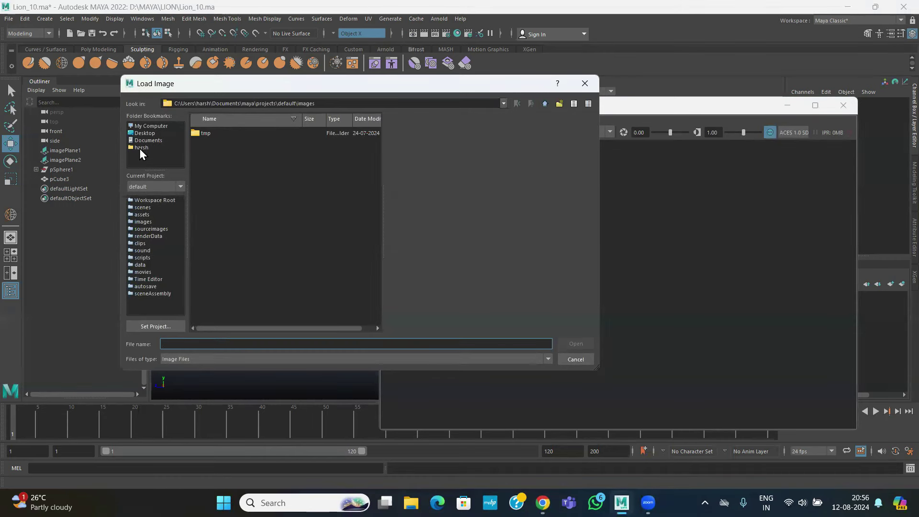
left_click(145, 125)
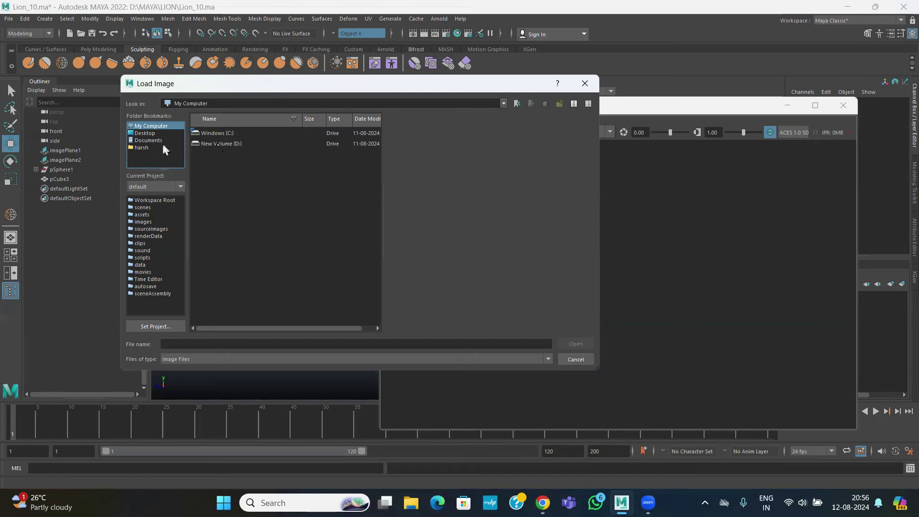
left_click(144, 140)
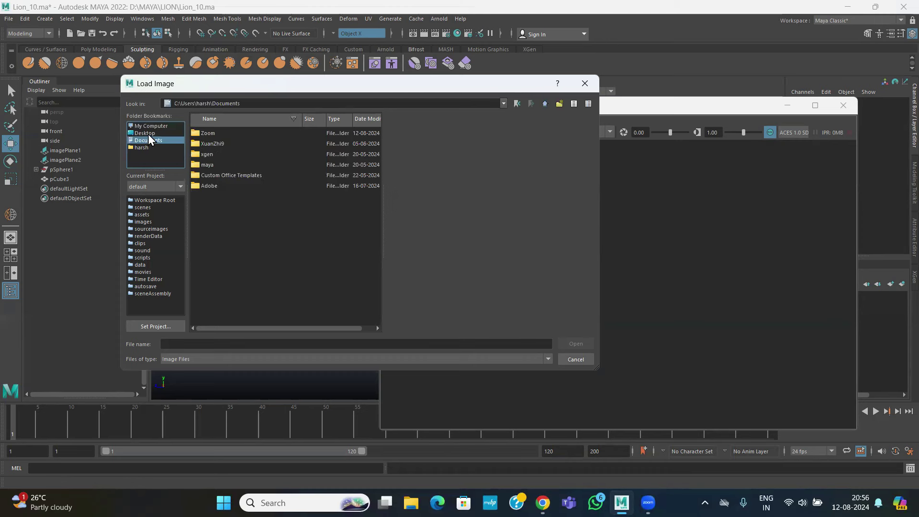
left_click(143, 147)
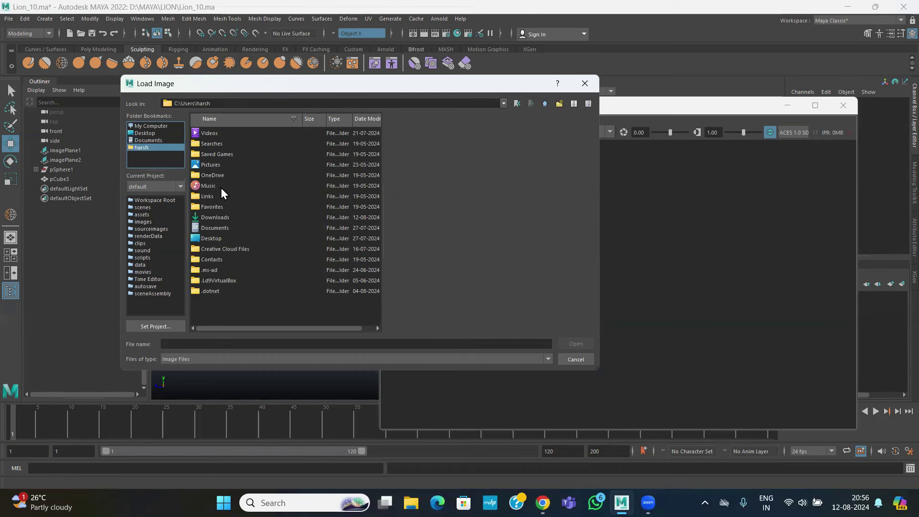
double_click(219, 217)
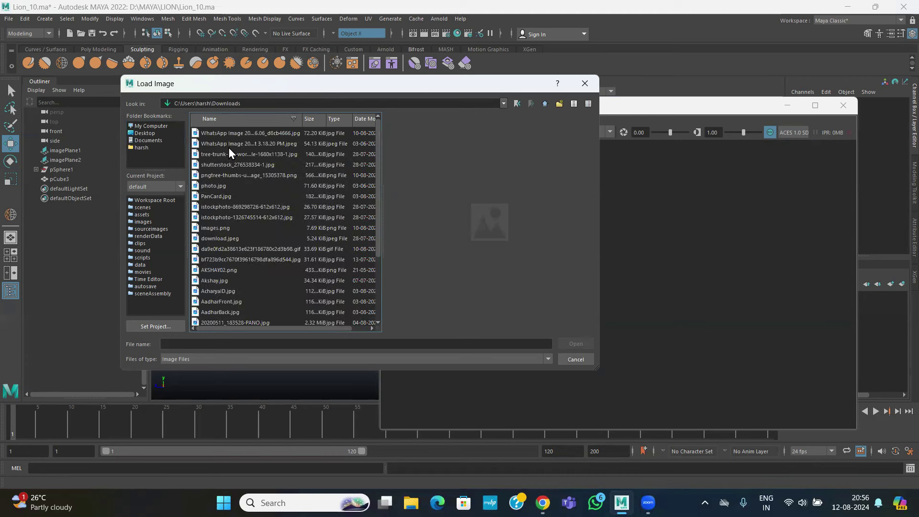
Step: Preview the downloaded images one by one, then close the loader without loading any
left_click(231, 132)
scroll(227, 164, "down", 2)
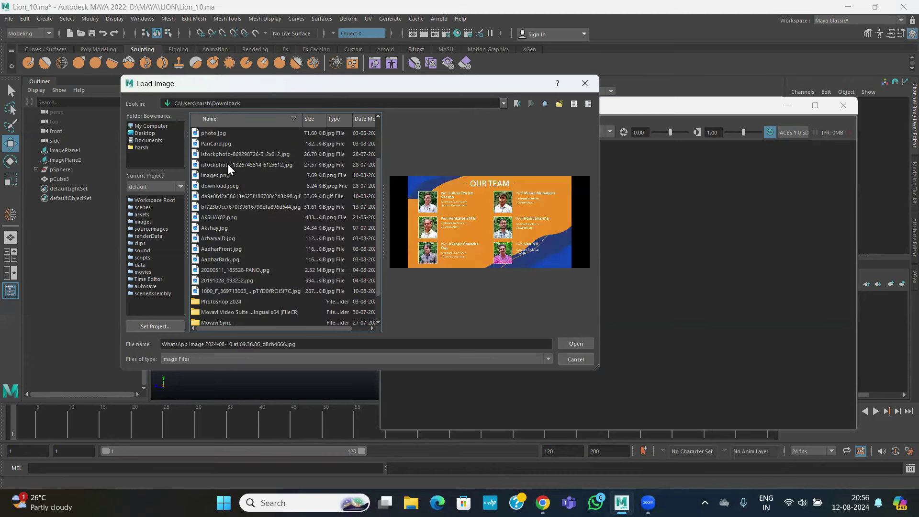
left_click(216, 293)
left_click(219, 270)
left_click(220, 249)
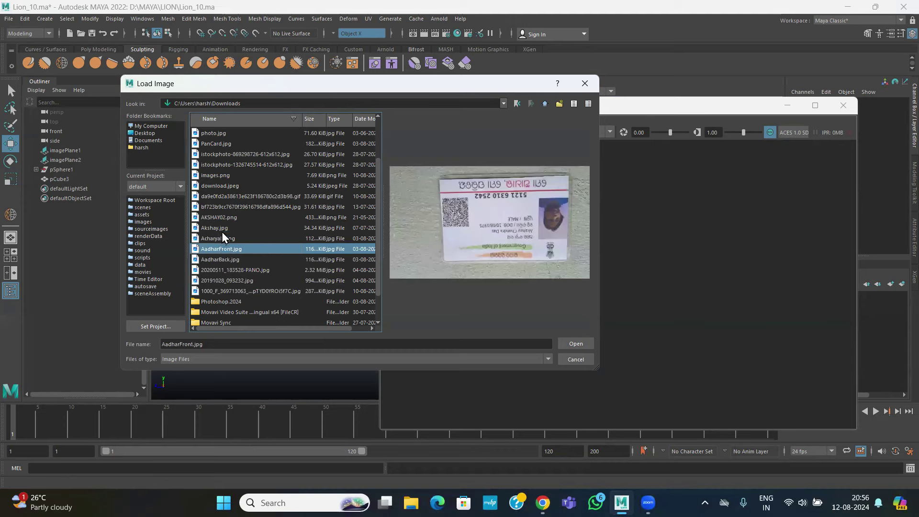
left_click(221, 228)
left_click(220, 197)
left_click(221, 165)
left_click(221, 154)
left_click(220, 133)
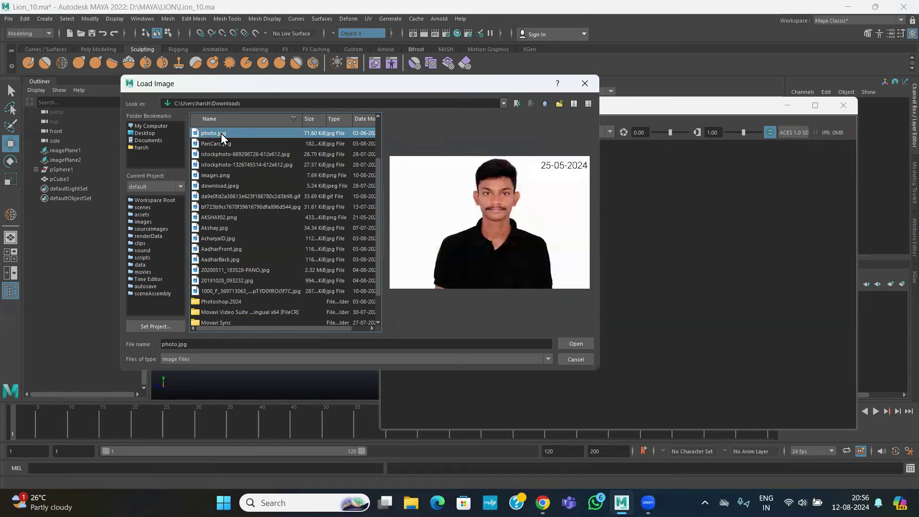
key("Down")
key("Down")
key("Down")
key("Down")
key("Down")
key("Down")
key("Down")
left_click(268, 165)
key("Down")
key("Down")
key("Down")
key("Down")
key("Down")
key("Down")
key("Down")
key("Down")
key("Down")
key("Down")
key("Down")
key("Down")
key("Down")
key("Down")
key("Down")
key("Down")
key("Down")
left_click(585, 83)
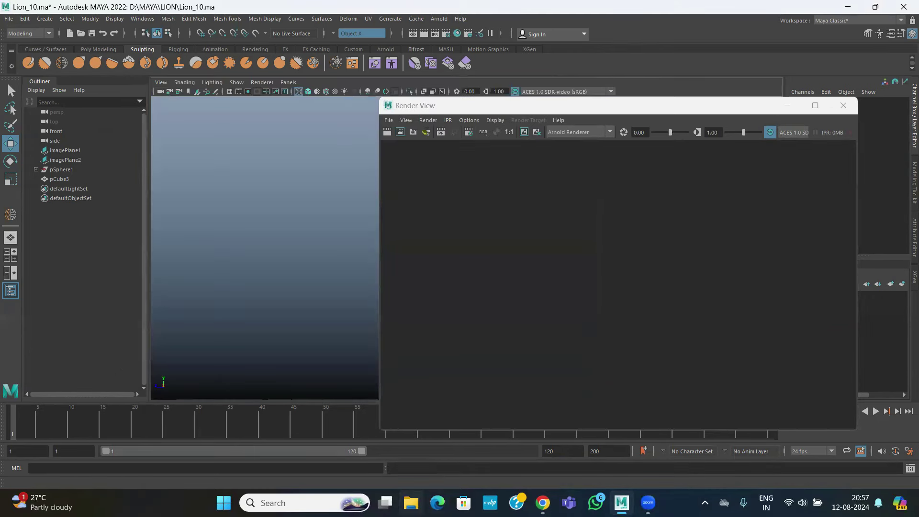
left_click(410, 501)
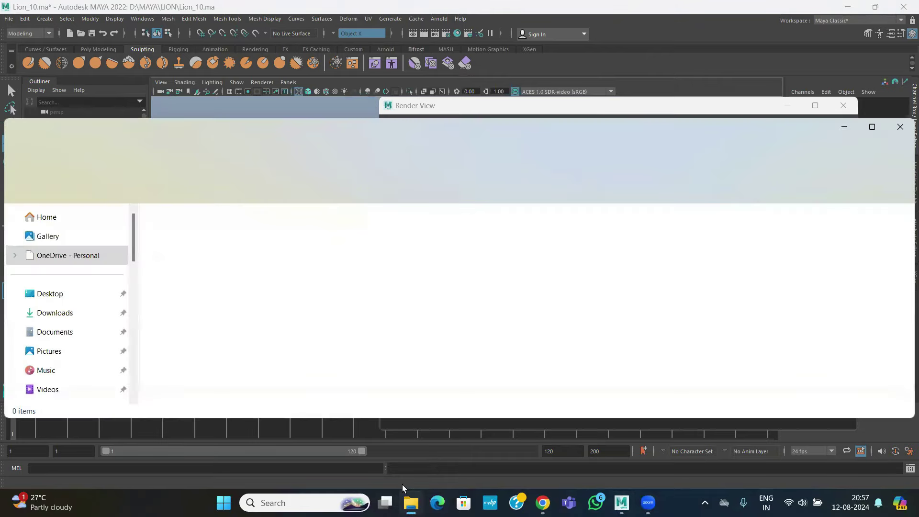
Step: Open Downloads in File Explorer and select the downloaded lion paw image
double_click(416, 247)
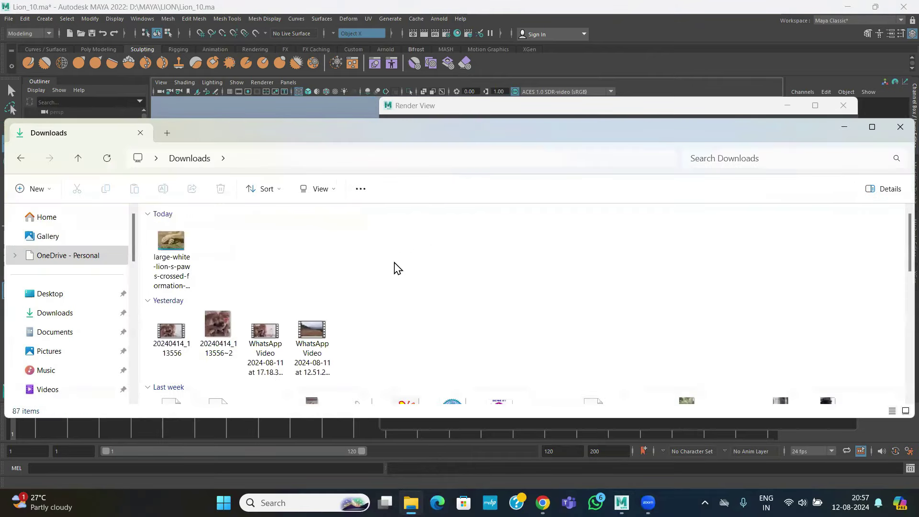
right_click(170, 240)
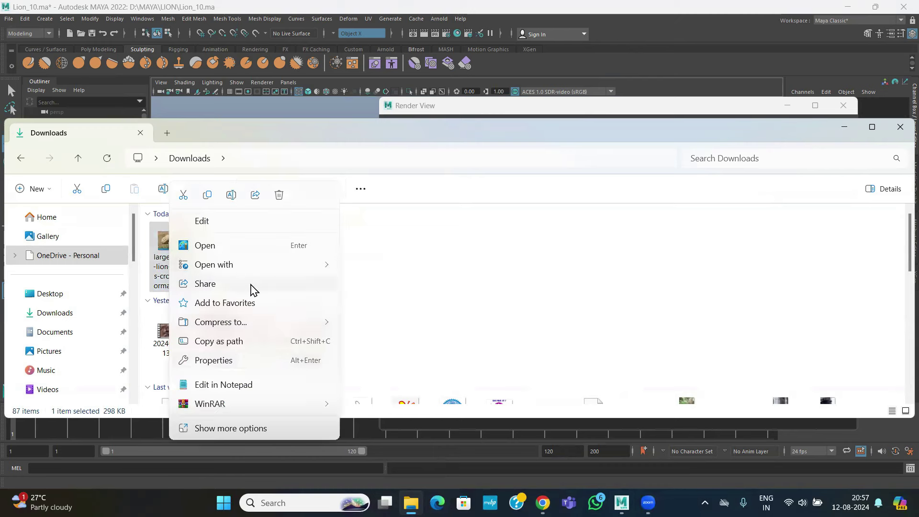
left_click(171, 245)
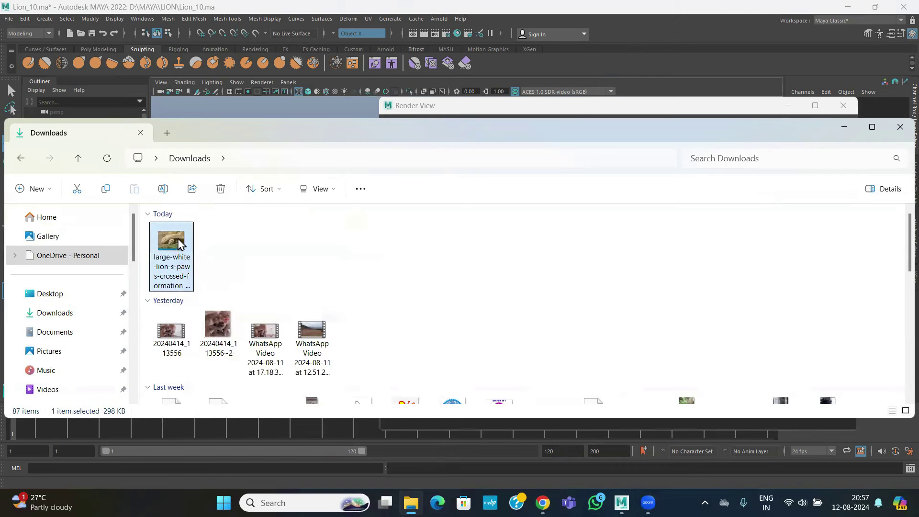
scroll(71, 350, "down", 2)
scroll(69, 353, "down", 3)
scroll(68, 354, "up", 5)
double_click(204, 138)
scroll(78, 329, "down", 3)
scroll(78, 335, "up", 3)
scroll(53, 216, "down", 5)
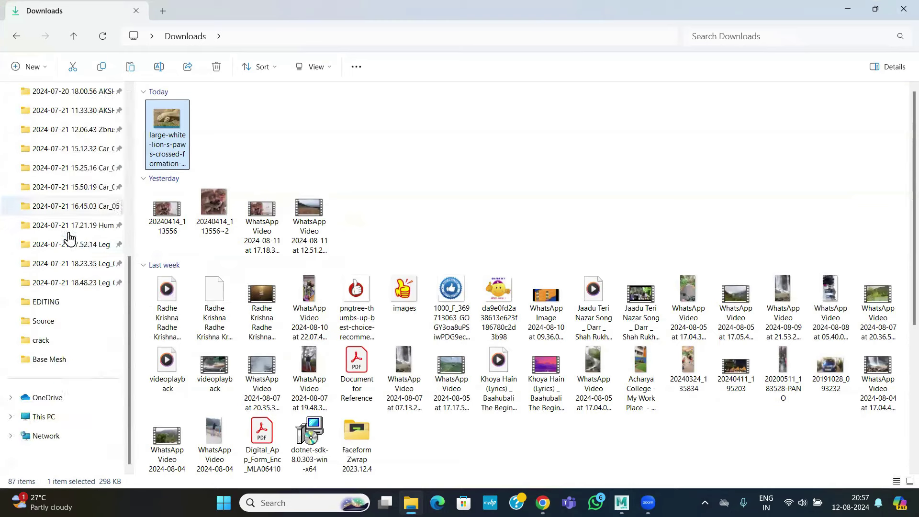
Step: Paste the crossed-paws photo into D:\MAYA\LION\Source
left_click(44, 416)
double_click(334, 120)
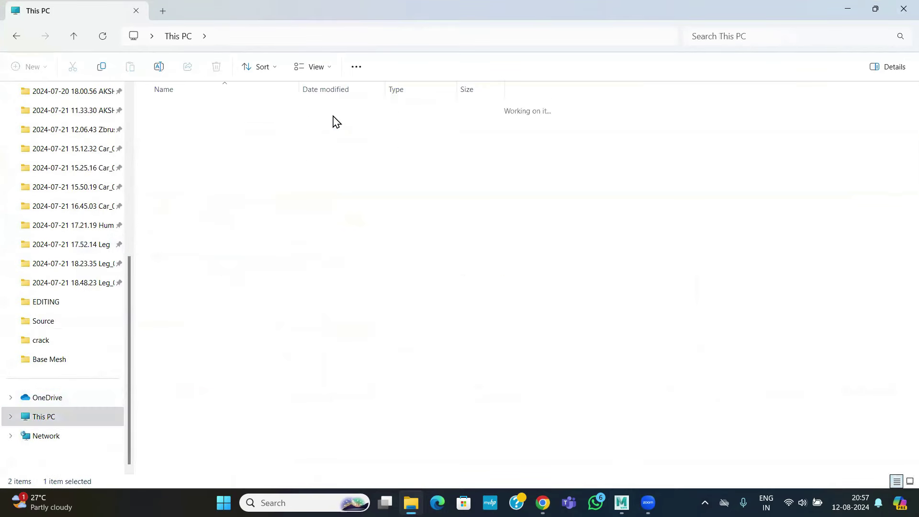
double_click(174, 180)
double_click(170, 145)
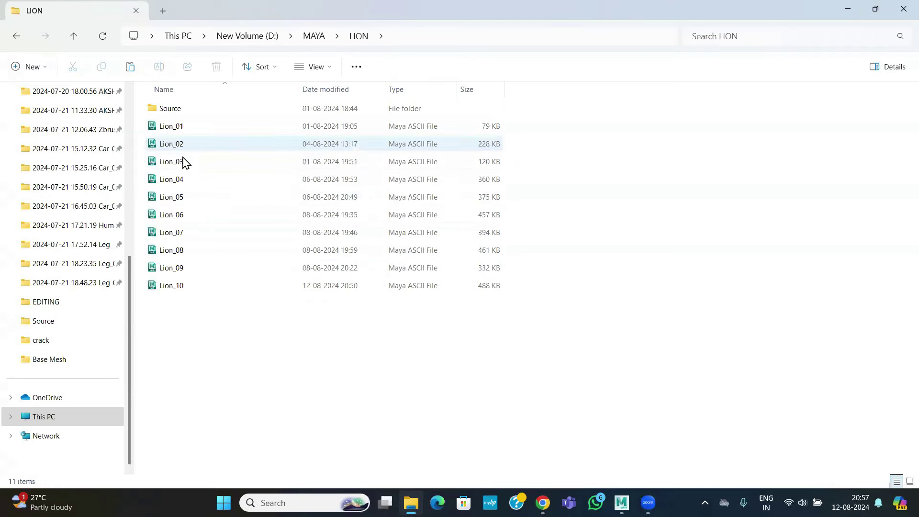
left_click(182, 114)
double_click(182, 115)
right_click(333, 221)
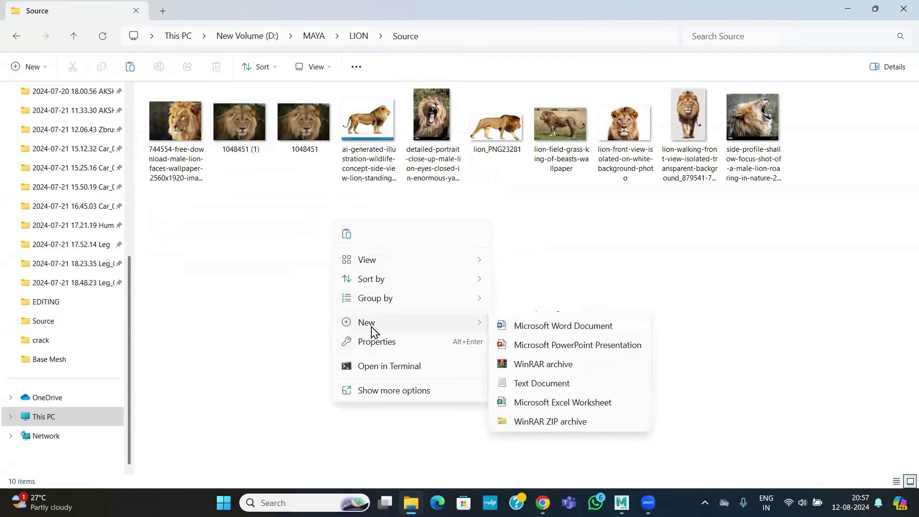
left_click(293, 311)
key("ctrl+v")
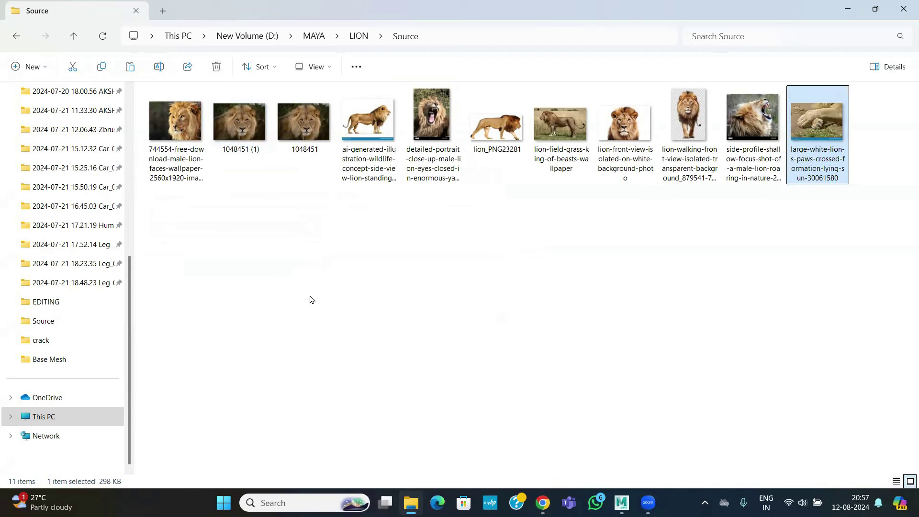
left_click(621, 502)
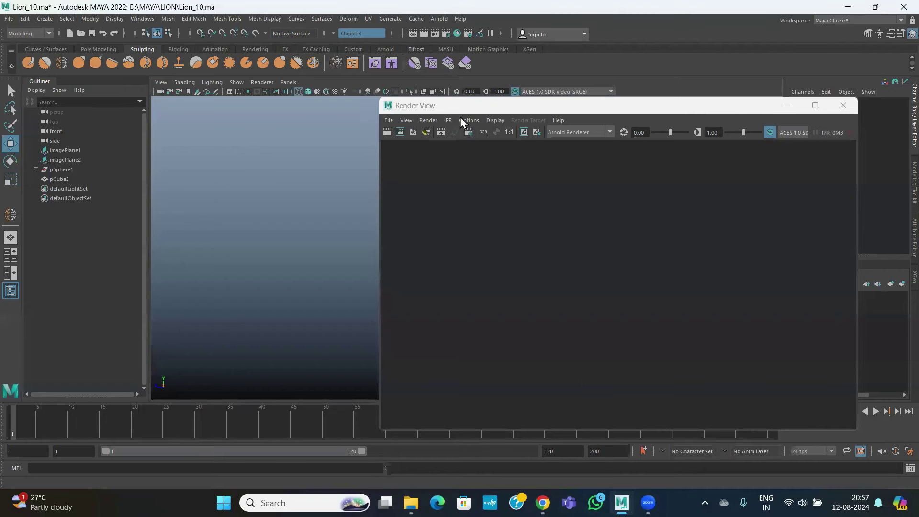
Step: Open the Render View image loader on D:\MAYA\LION\Source
left_click(387, 121)
left_click(406, 135)
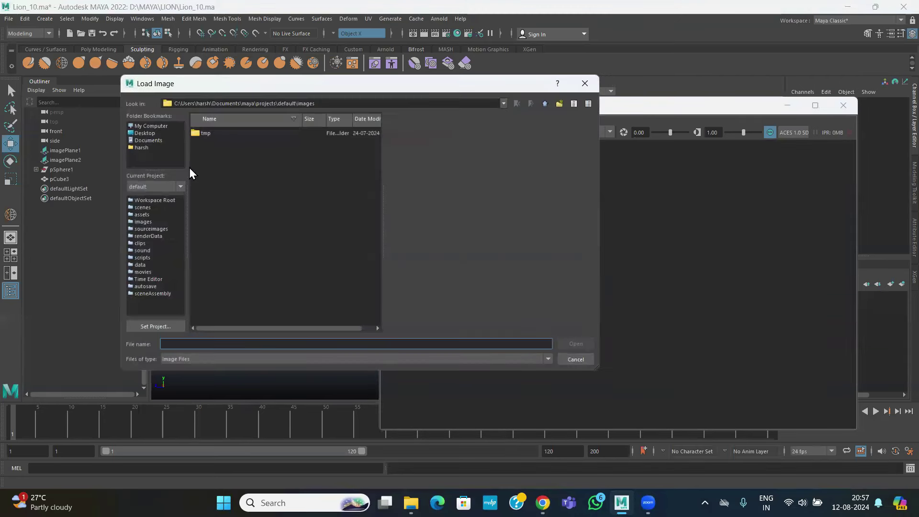
left_click(140, 126)
double_click(211, 143)
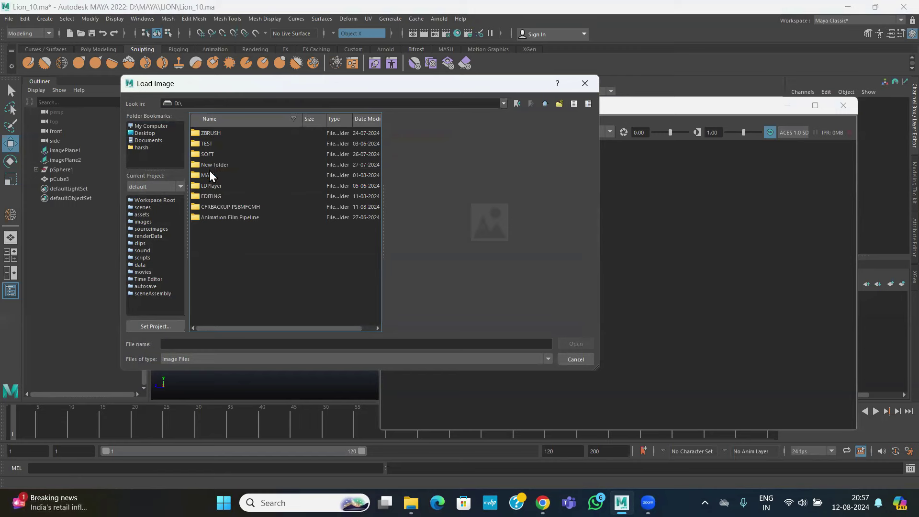
double_click(209, 173)
double_click(211, 142)
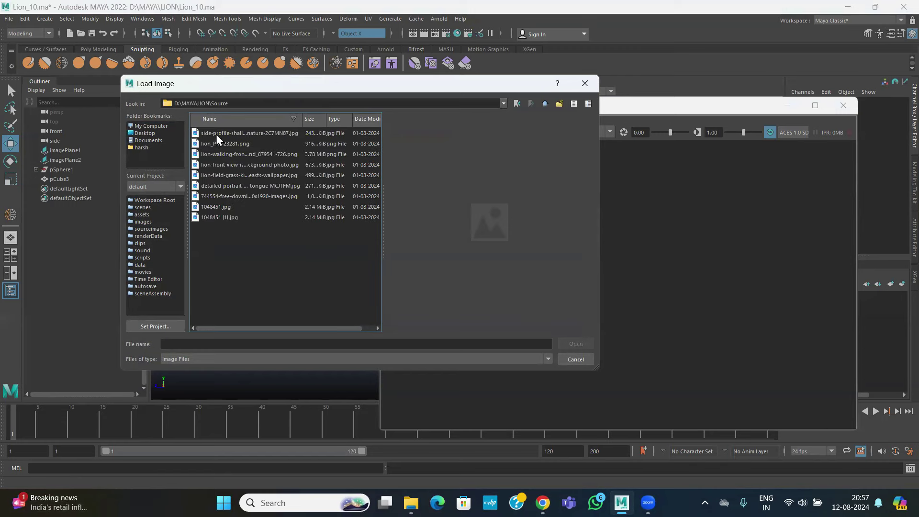
Step: Preview the walking, face and roaring lion reference photos, then return to File Explorer
left_click(212, 142)
left_click(219, 207)
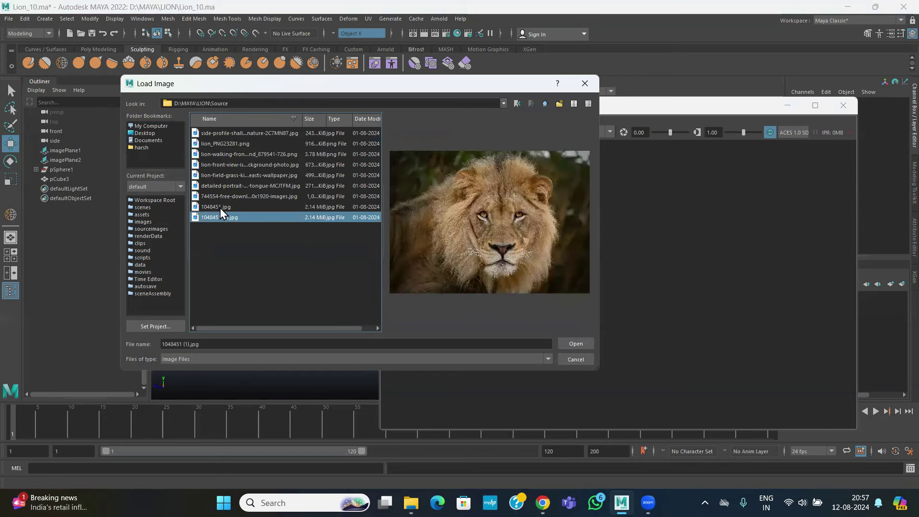
key("Up")
key("Up")
key("Up")
key("Up")
key("Up")
key("Up")
key("Up")
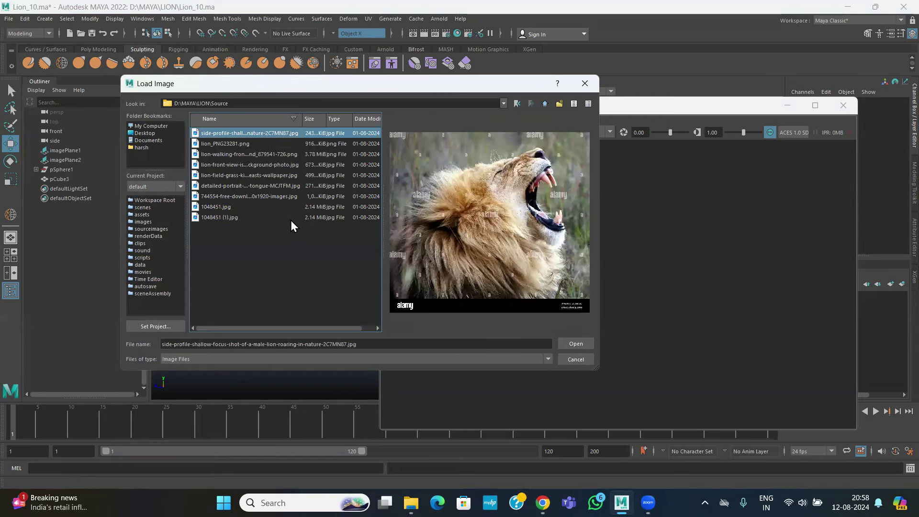
key("Down")
key("Down")
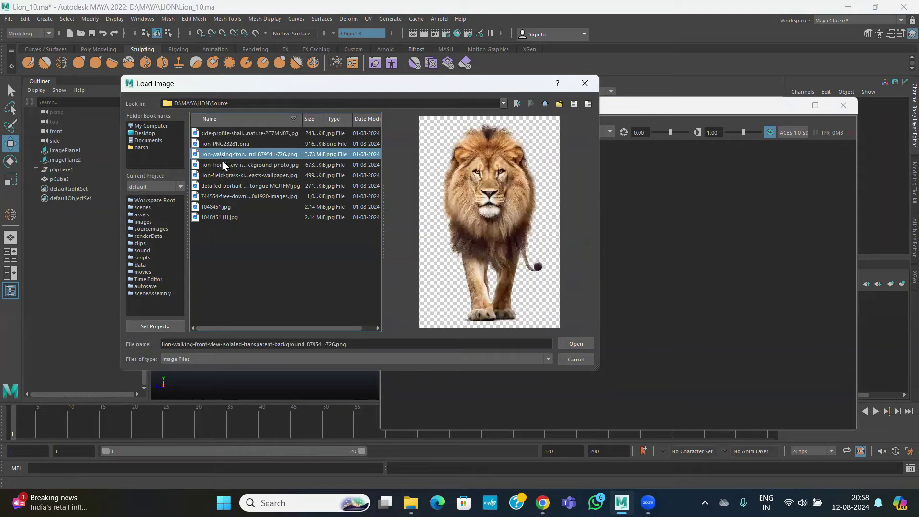
key("Down")
left_click(217, 219)
left_click(228, 186)
left_click(221, 186)
left_click(219, 165)
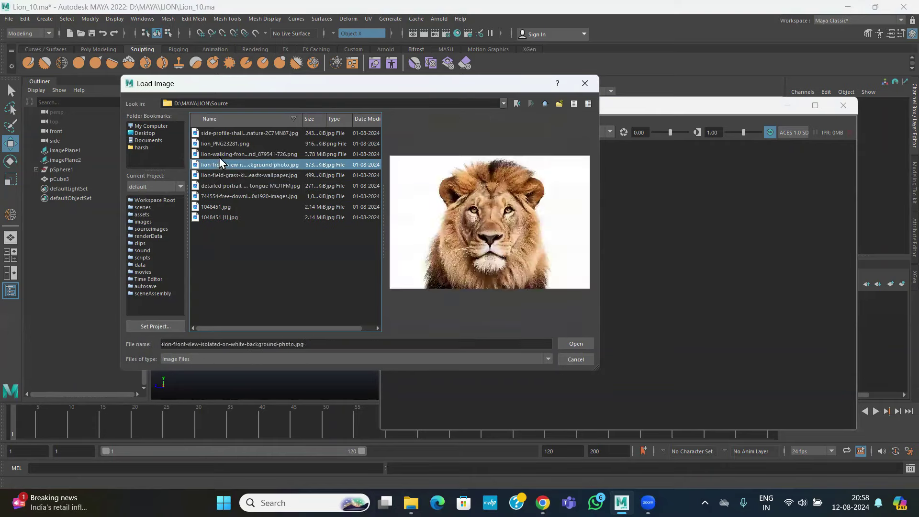
left_click(217, 132)
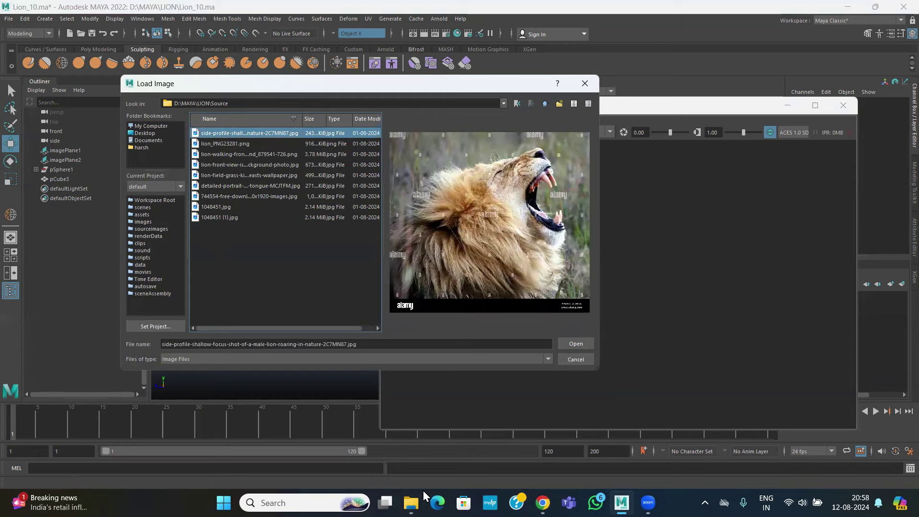
mouse_move(410, 502)
left_click(406, 464)
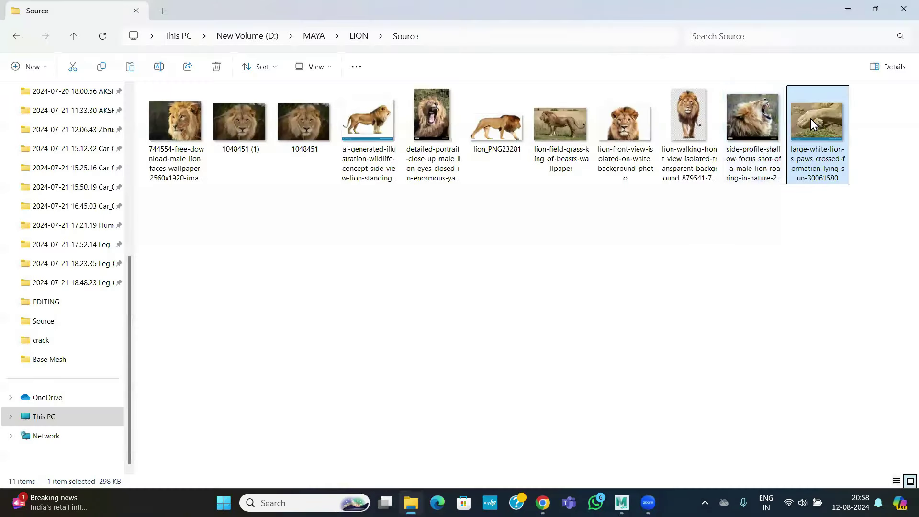
Step: Open the crossed-paws photo in Paint, save it as PNG 'paw', and close Paint
right_click(810, 119)
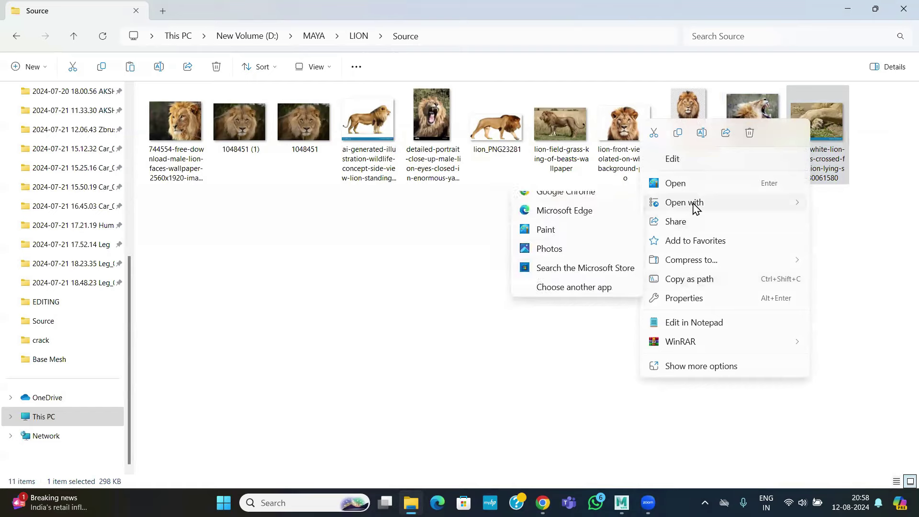
left_click(545, 243)
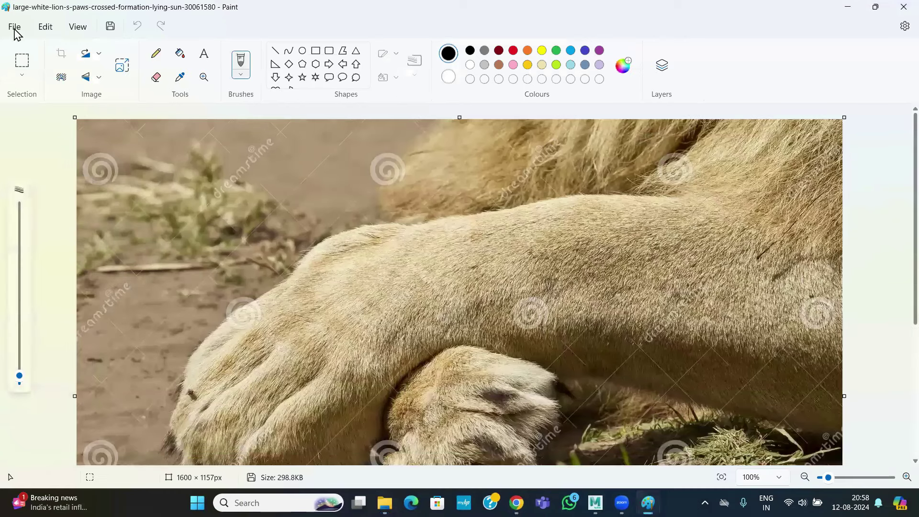
left_click(14, 26)
mouse_move(41, 145)
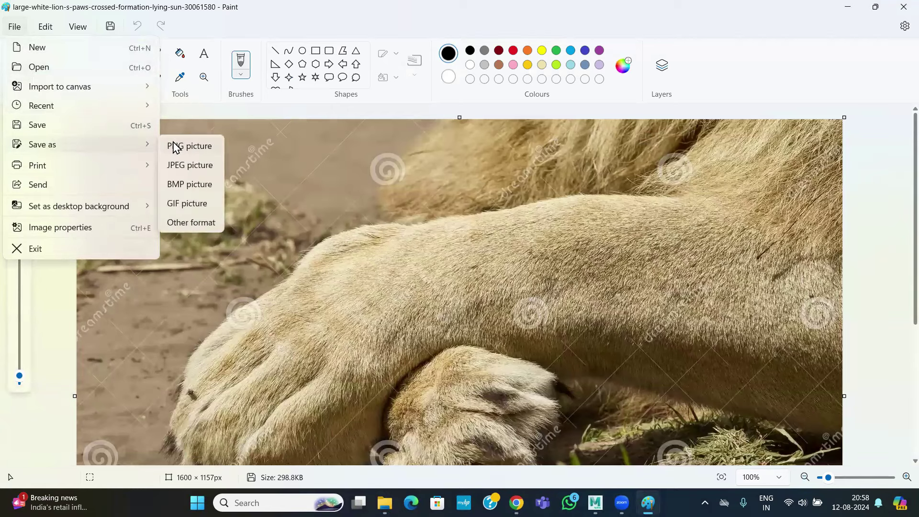
left_click(186, 147)
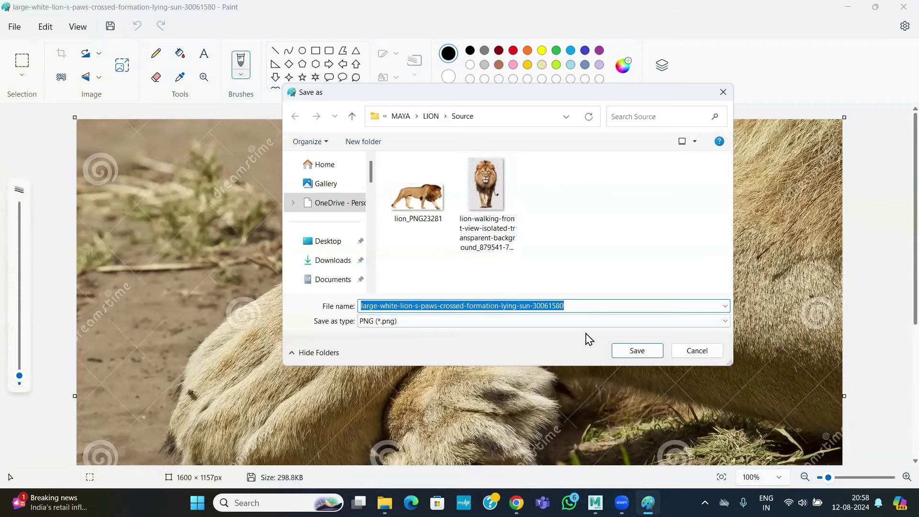
type("paw")
key("Return")
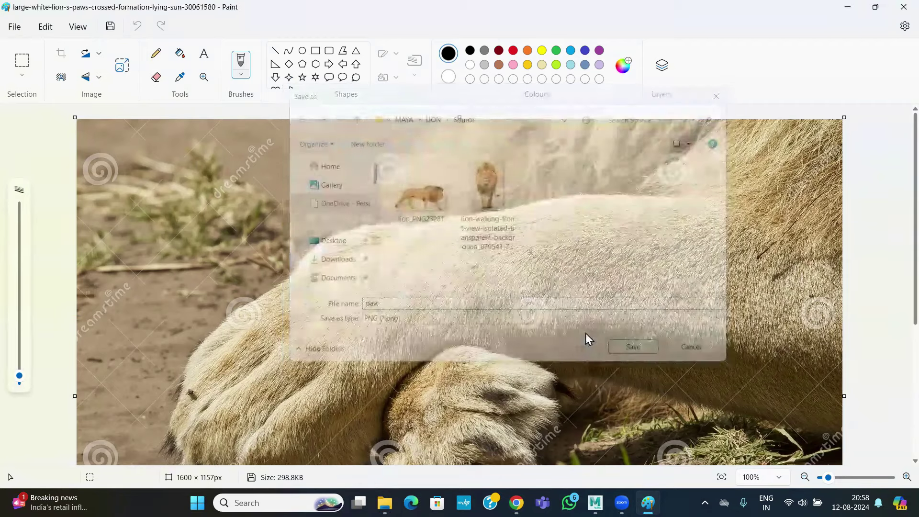
left_click(896, 10)
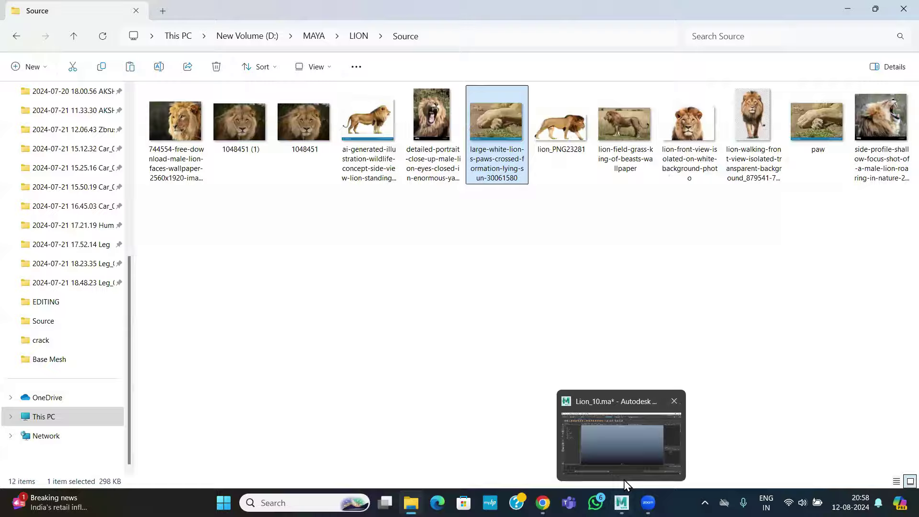
Step: Load paw.png into the Render View
left_click(624, 479)
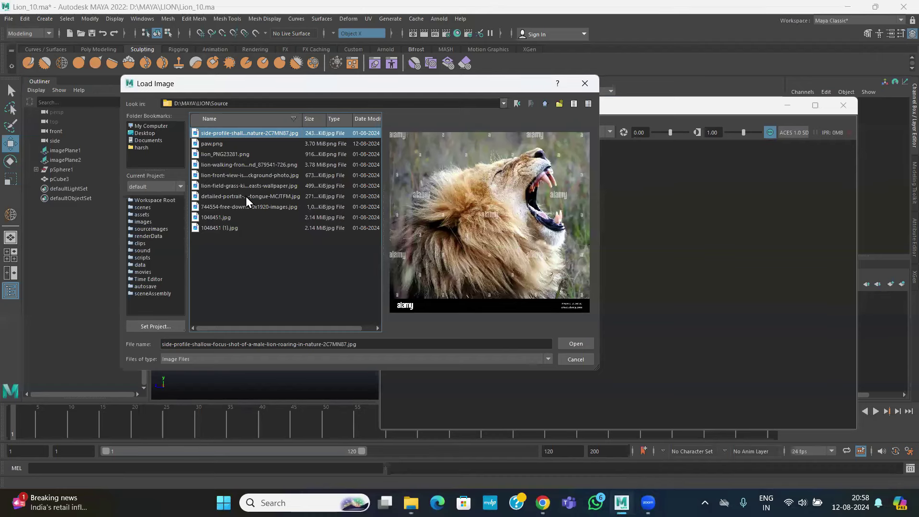
left_click(214, 143)
left_click(574, 344)
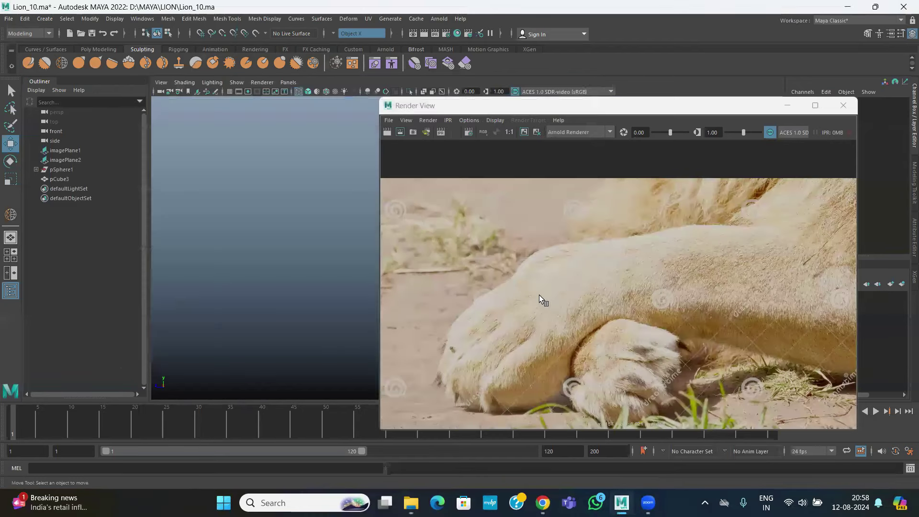
scroll(564, 288, "down", 3)
scroll(563, 288, "up", 1)
scroll(564, 288, "up", 1)
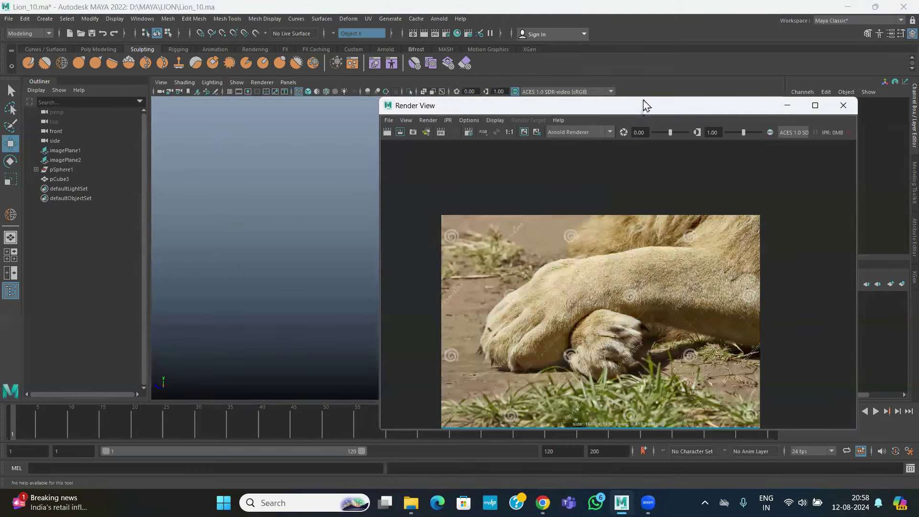
Step: Move the Render View window to the right so it sits beside the side view
left_click_drag(635, 108, 709, 62)
scroll(598, 297, "down", 1)
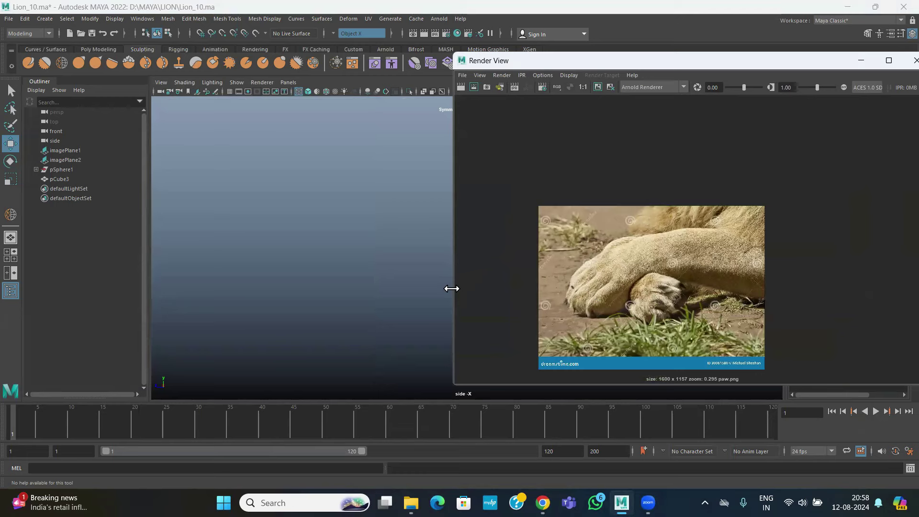
left_click_drag(452, 289, 665, 289)
left_click_drag(378, 293, 374, 287, "alt")
Step: Turn on the viewport grid and zoom and pan the side view
left_click(229, 91)
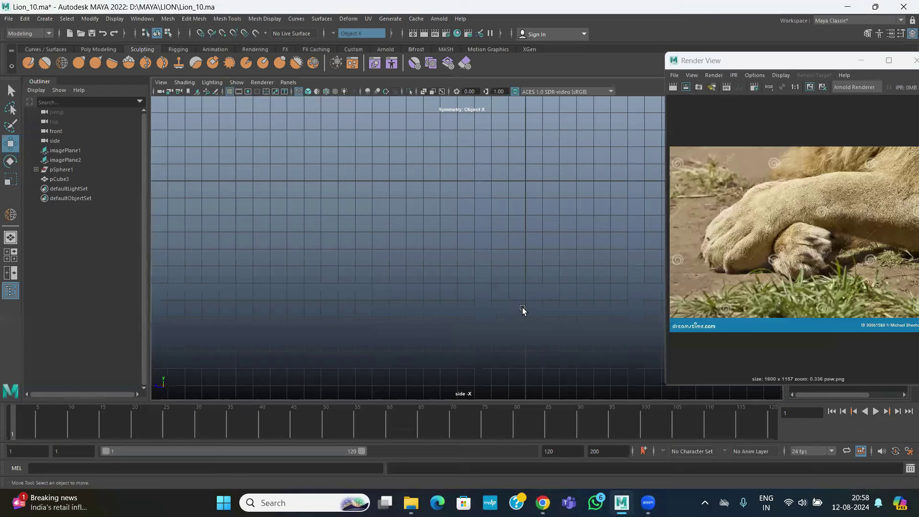
scroll(539, 309, "up", 1)
scroll(490, 256, "up", 2)
scroll(461, 295, "up", 2)
middle_click_drag(482, 240, 457, 264, "alt")
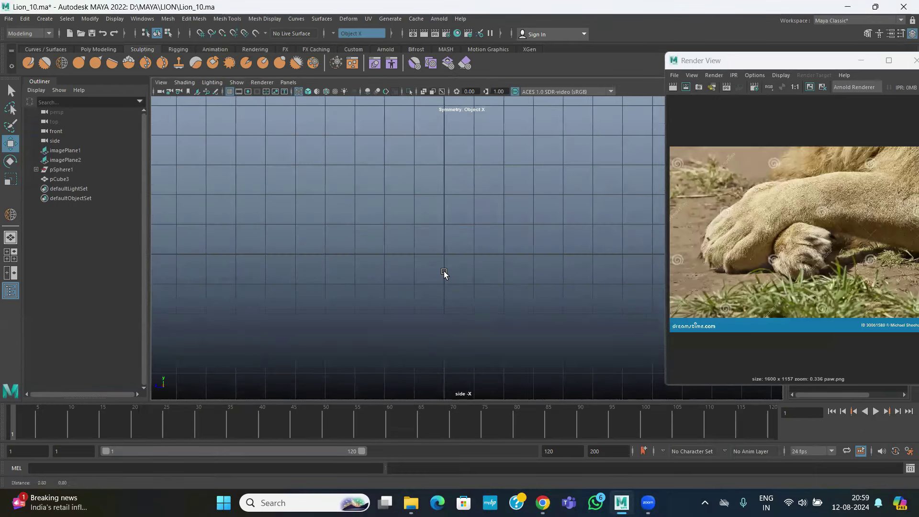
Step: Create a polygon cube from the Poly Modeling shelf and scale it into a long box
left_click(89, 50)
left_click(44, 63)
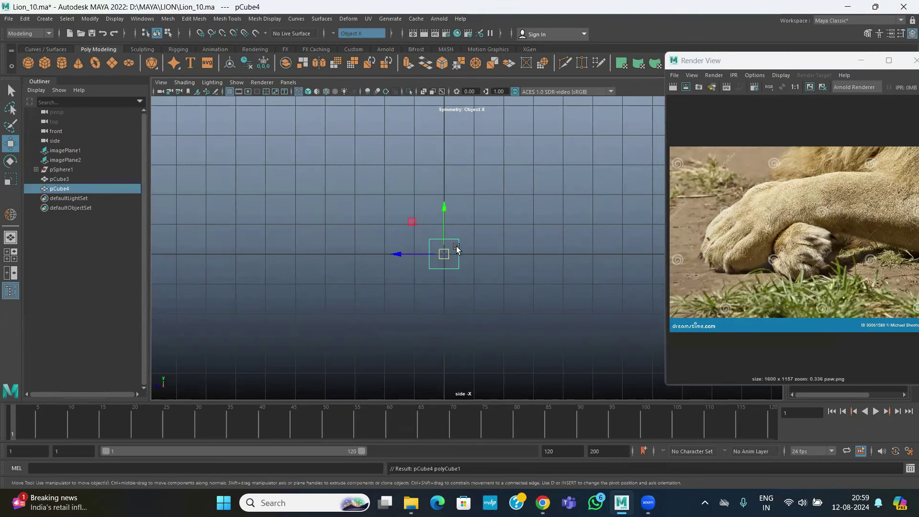
left_click(440, 255)
key("r")
left_click(459, 249)
left_click_drag(445, 258, 478, 256)
left_click_drag(401, 254, 353, 287)
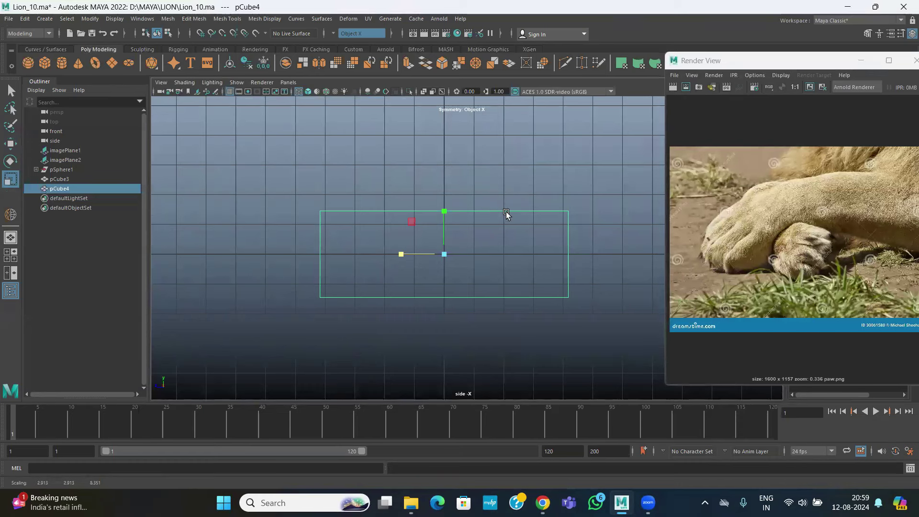
Step: Set Symmetry to Off
right_click(528, 212)
left_click(349, 193)
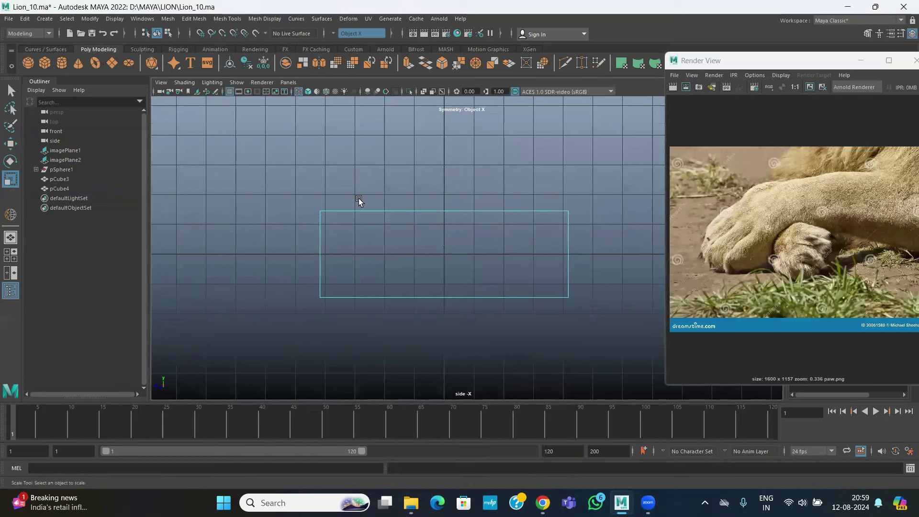
left_click(332, 33)
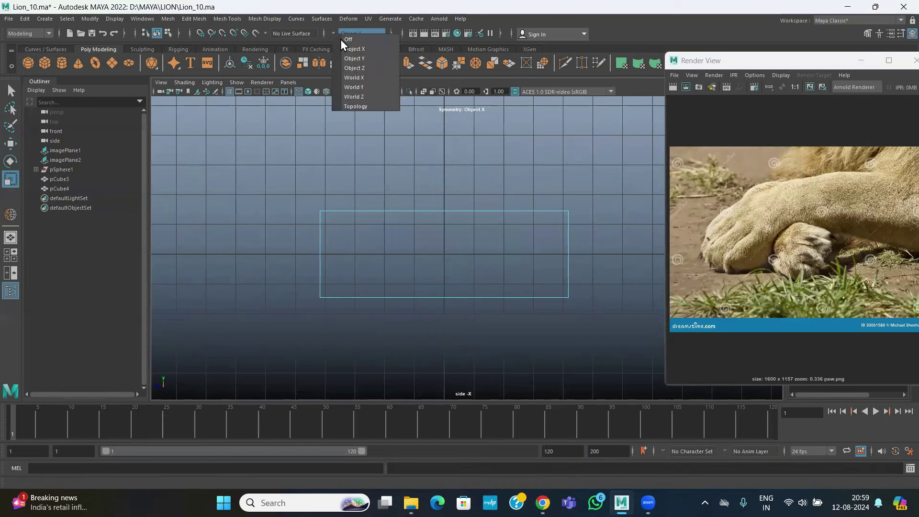
left_click(349, 40)
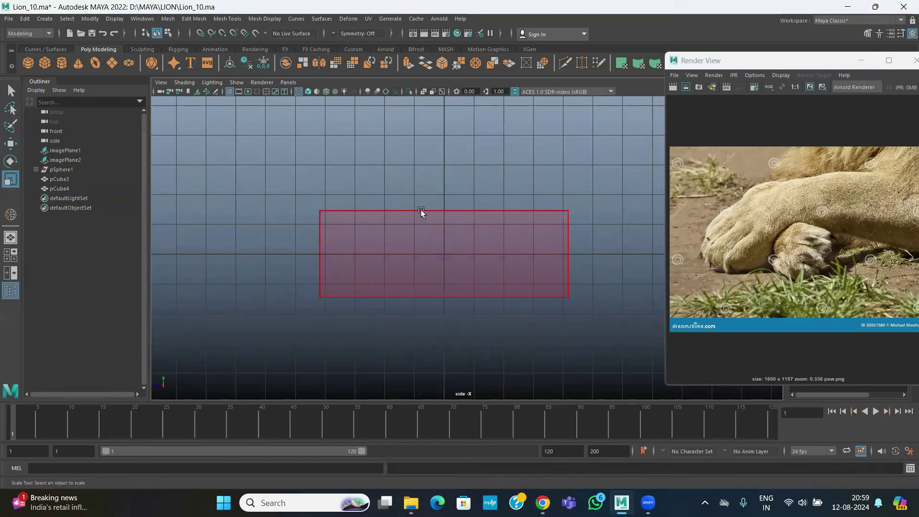
Step: In perspective view, select the box's front face and delete it
left_click(474, 211)
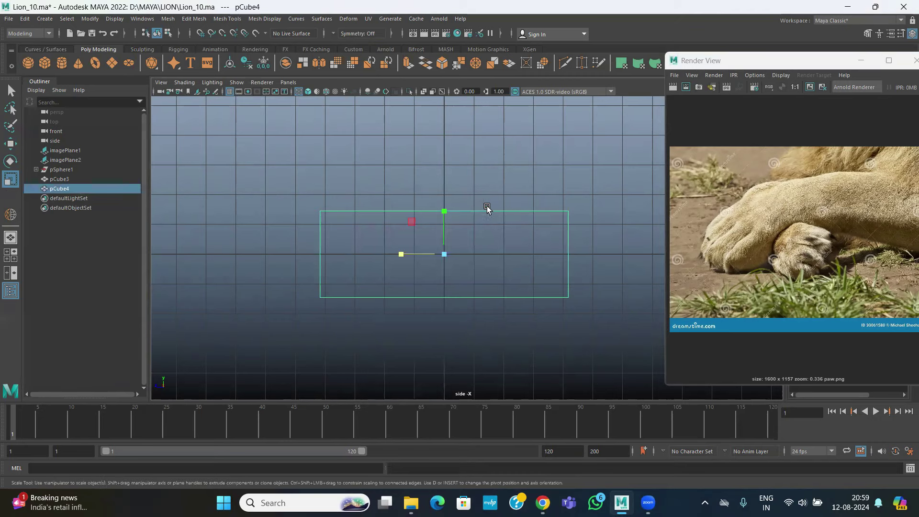
key("space")
key("space")
mouse_move(550, 230)
left_mouse_down("alt")
mouse_move(506, 273)
mouse_move(449, 254)
mouse_move(503, 250)
left_mouse_up("alt")
right_click_drag(503, 250, 526, 267)
left_click(526, 268)
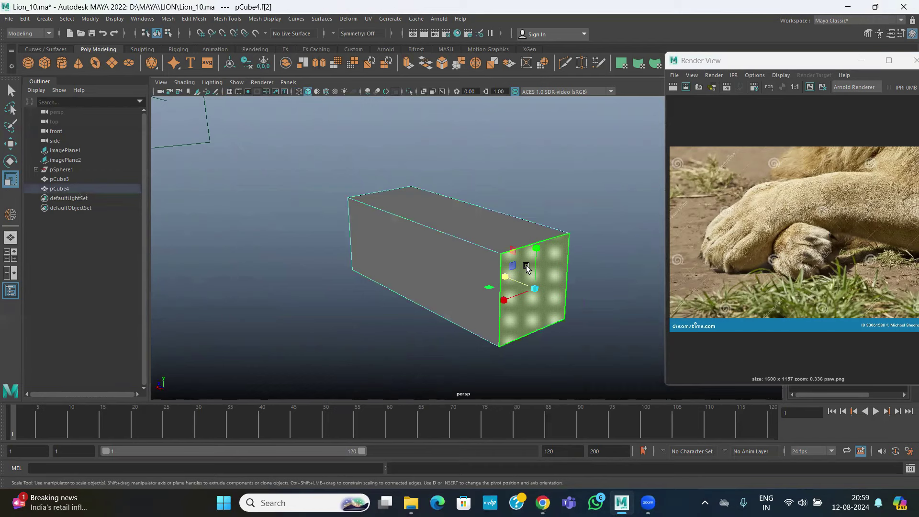
key("Delete")
Step: Orbit around the open box, then return to a full-size side view
mouse_move(486, 280)
left_mouse_down("alt")
mouse_move(628, 277)
mouse_move(393, 252)
left_mouse_up("alt")
right_click_drag(415, 239, 468, 225)
left_click_drag(469, 225, 498, 303, "alt")
key("space")
key("space")
middle_click_drag(501, 299, 488, 277, "alt")
scroll(484, 275, "up", 1)
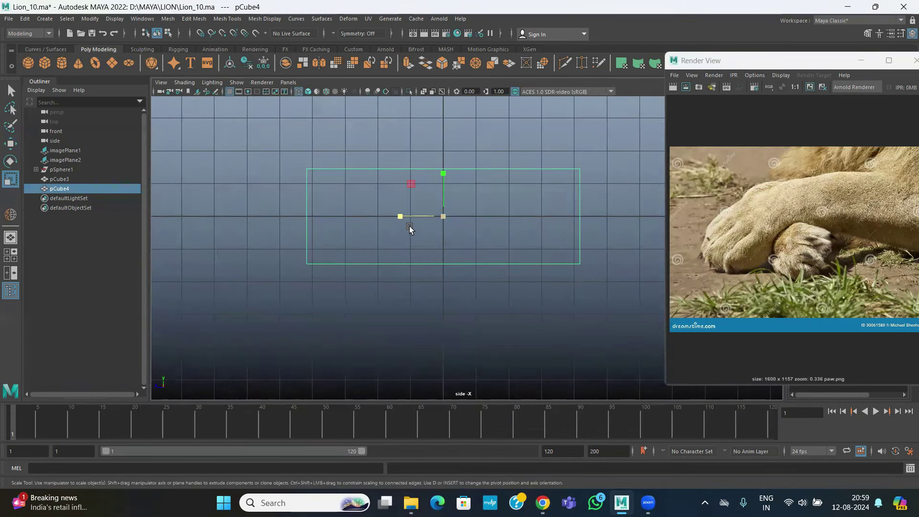
Step: Insert vertical edge loops across the toe box with the Insert Edge Loop Tool
left_click(192, 19)
left_click(241, 91)
left_click_drag(396, 169, 403, 171)
left_click(491, 169)
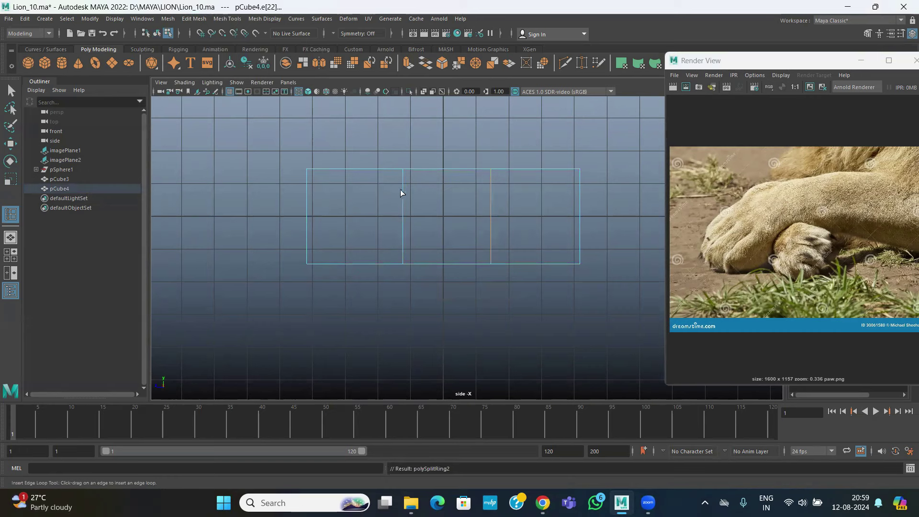
left_click(361, 169)
left_click(10, 143)
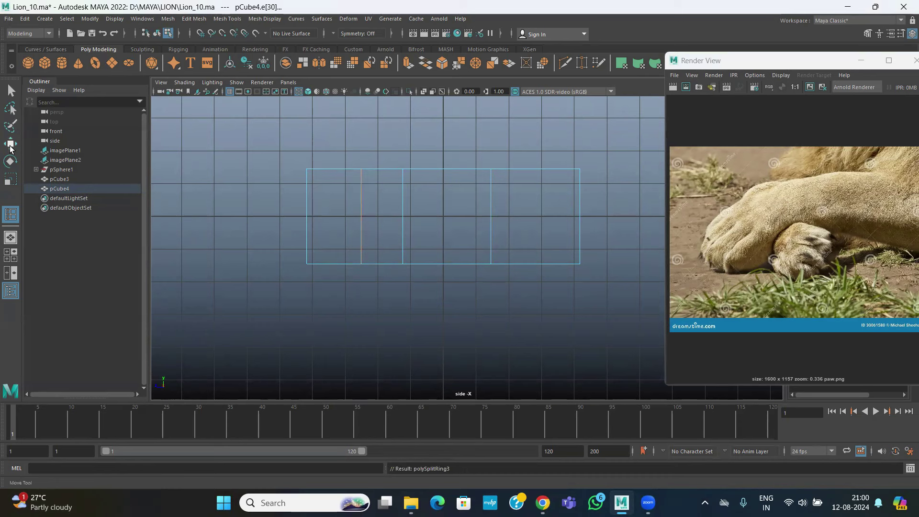
Step: Shift the inner vertex loops to the right to respace them
right_click_drag(393, 169, 318, 163)
left_click_drag(396, 144, 418, 273)
mouse_move(368, 215)
left_mouse_down()
mouse_move(395, 205)
mouse_move(392, 218)
left_mouse_up()
left_click_drag(459, 144, 502, 272)
left_click_drag(468, 219, 482, 219)
Step: Raise the bottom corners and lower the middle vertices into a curved underside matching paw.png
mouse_move(278, 243)
left_mouse_down()
mouse_move(314, 275)
mouse_move(304, 243)
left_mouse_up()
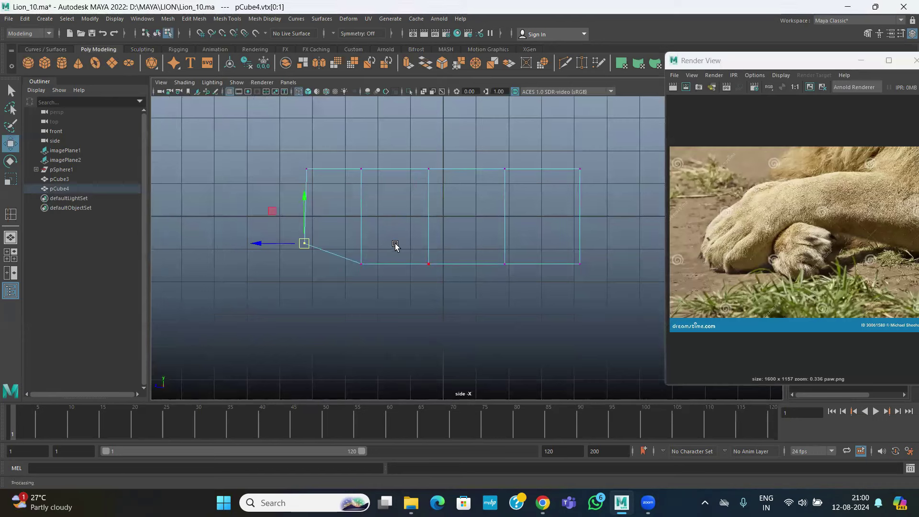
mouse_move(391, 249)
left_mouse_down()
mouse_move(447, 273)
mouse_move(431, 272)
left_mouse_up()
mouse_move(483, 237)
left_mouse_down()
mouse_move(522, 282)
mouse_move(507, 266)
left_mouse_up()
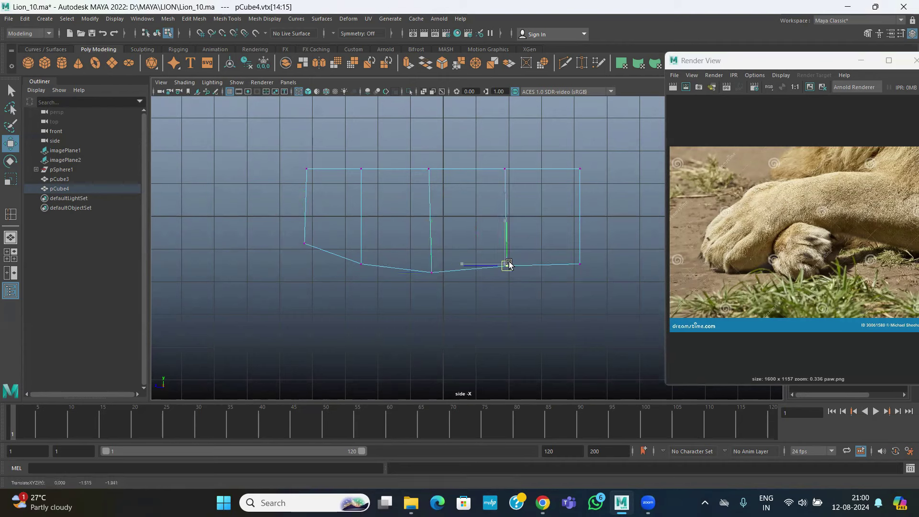
mouse_move(569, 252)
left_mouse_down()
mouse_move(590, 274)
mouse_move(583, 244)
left_mouse_up()
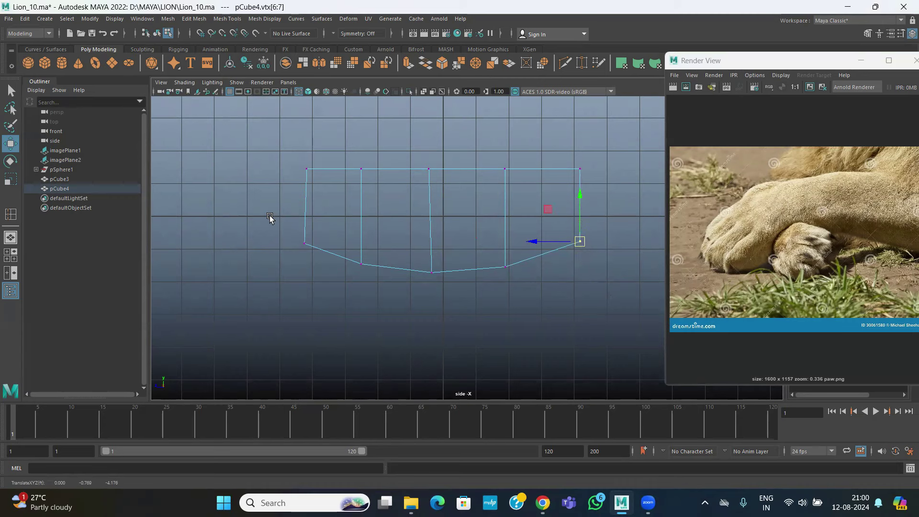
mouse_move(752, 256)
right_mouse_down("alt")
mouse_move(778, 261)
mouse_move(743, 256)
right_mouse_up("alt")
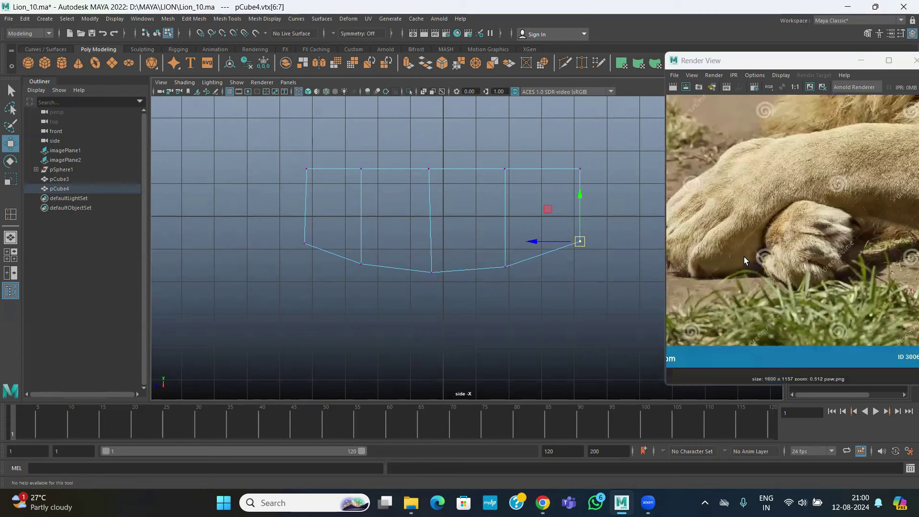
mouse_move(541, 502)
left_click(541, 473)
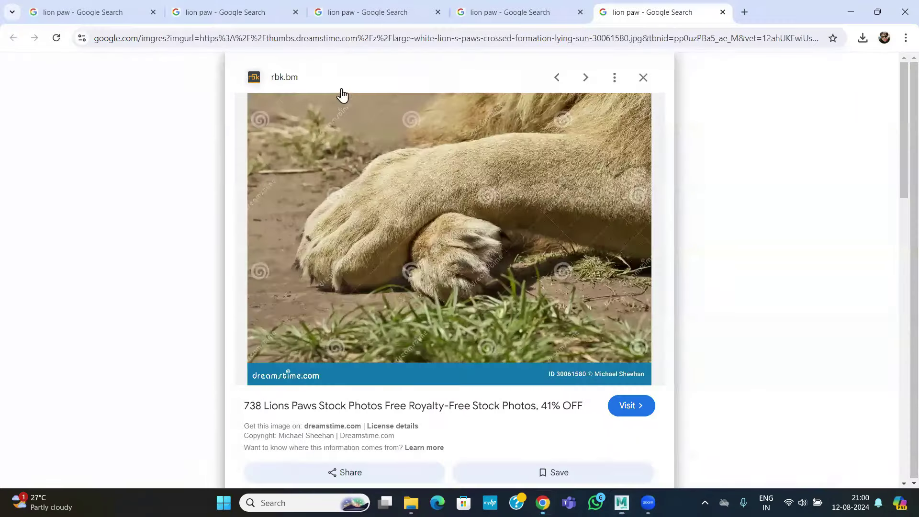
left_click(380, 13)
left_click(512, 17)
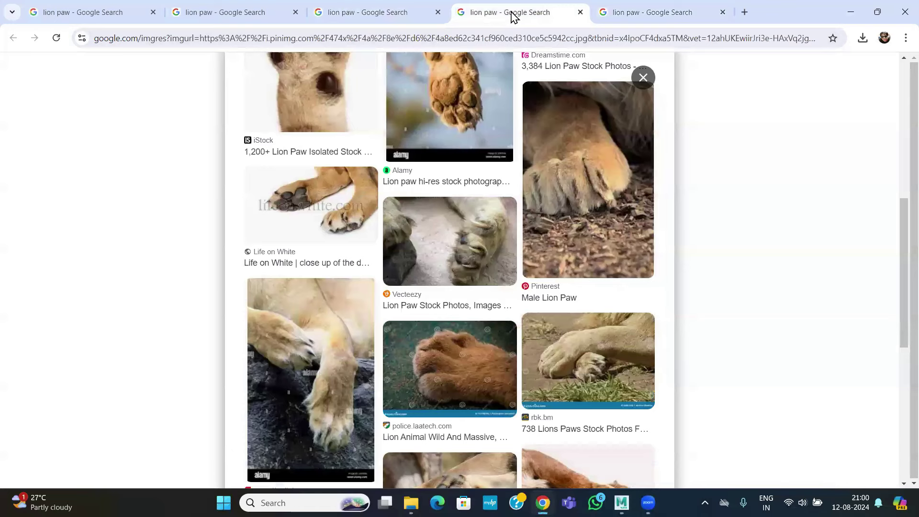
scroll(568, 203, "up", 2)
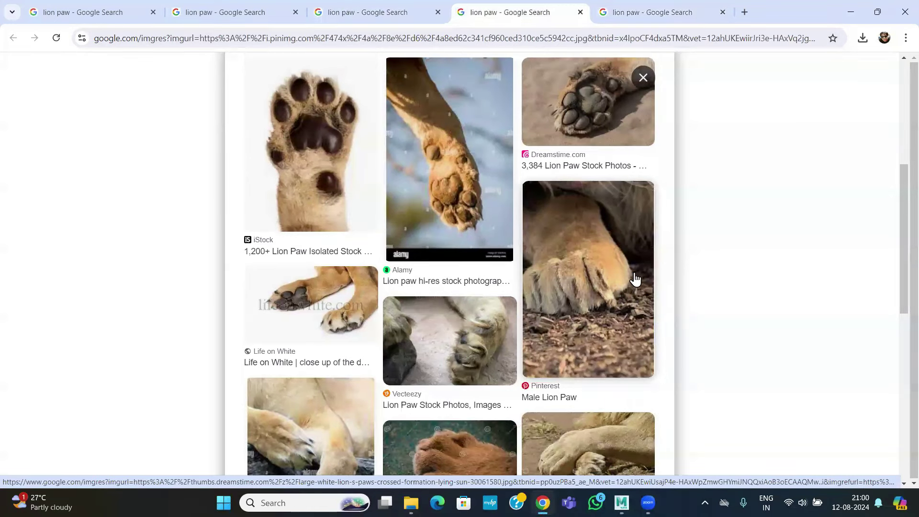
mouse_move(621, 502)
left_click(601, 419)
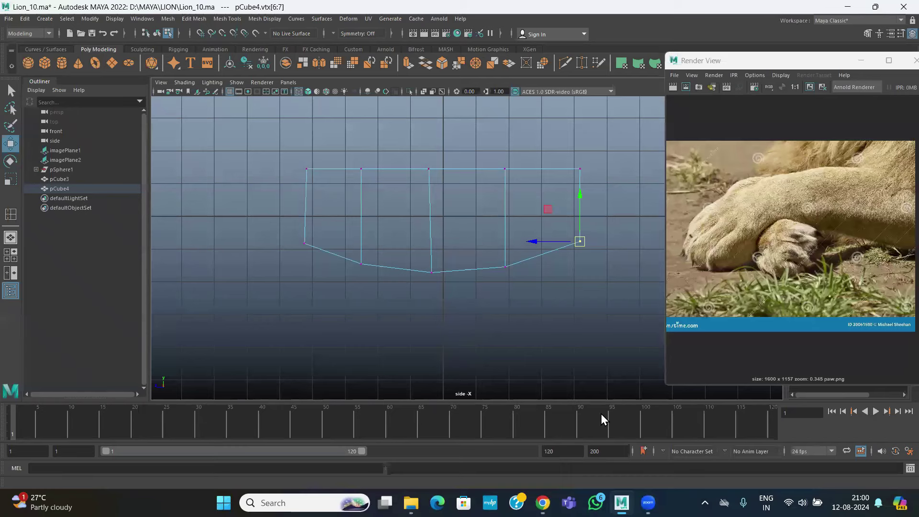
Step: Raise the top middle and top-right vertices and adjust the corner vertices to arch the side profile
left_click_drag(413, 176, 462, 167)
left_click_drag(432, 138, 443, 179)
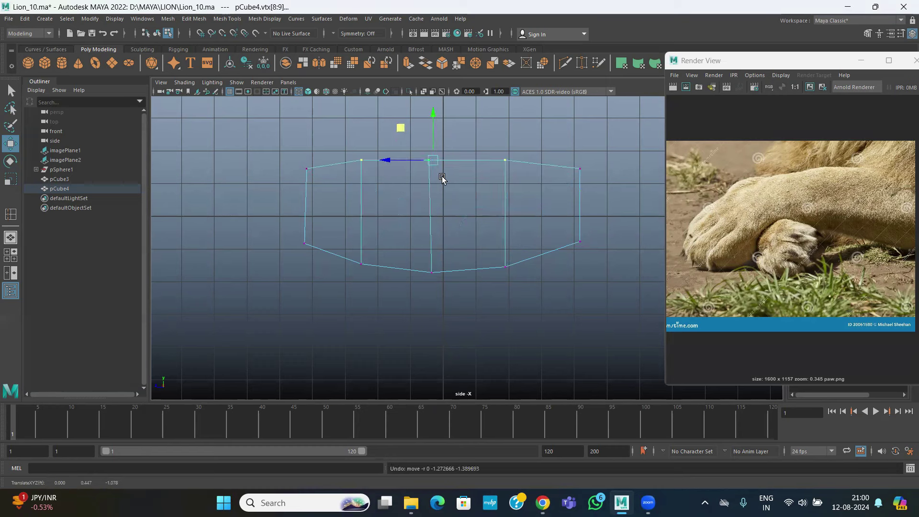
left_click_drag(433, 161, 429, 159)
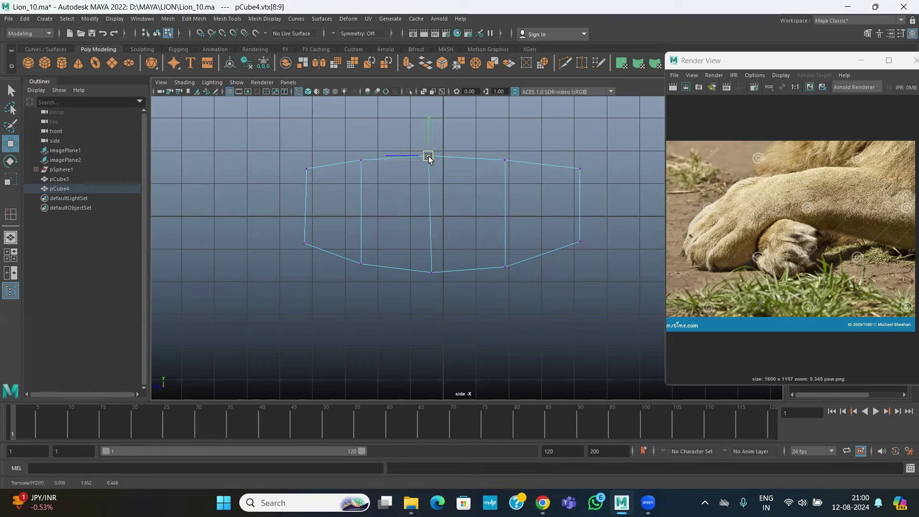
left_click_drag(593, 189, 526, 149)
left_click_drag(582, 168, 583, 155)
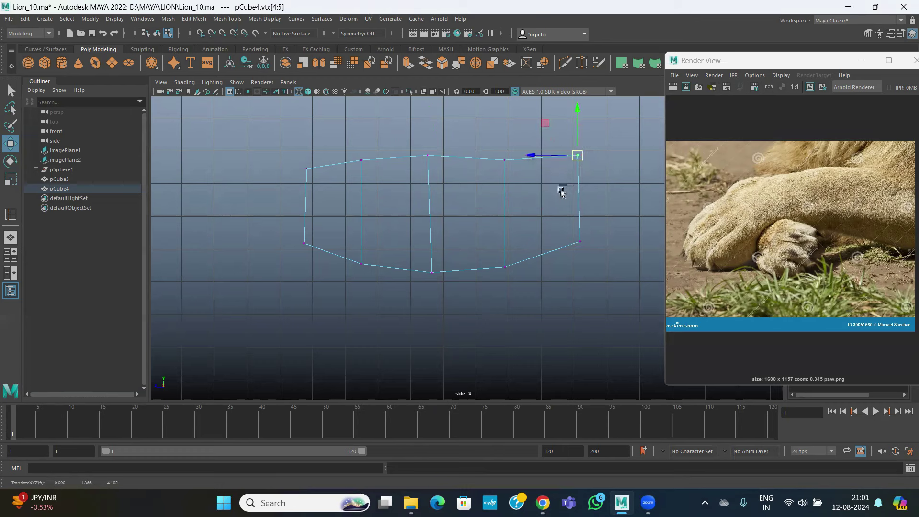
mouse_move(558, 201)
left_mouse_down()
mouse_move(593, 254)
mouse_move(592, 241)
left_mouse_up()
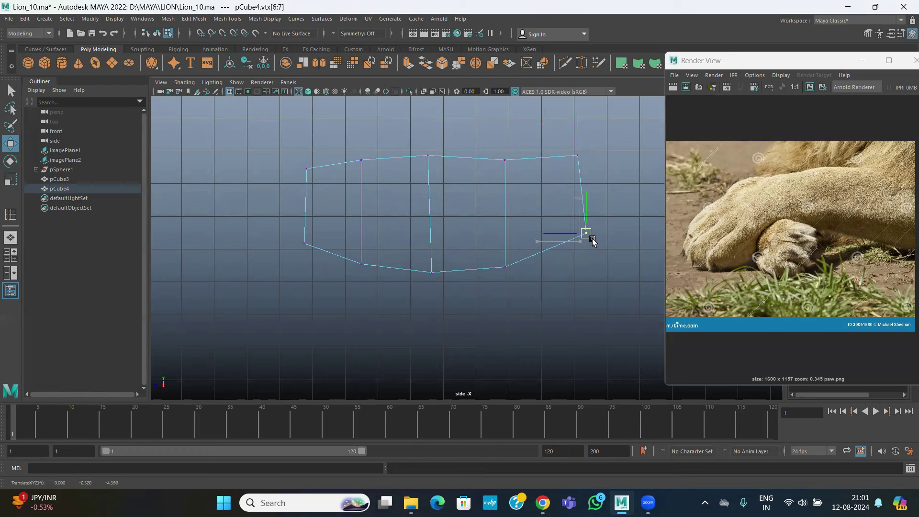
left_click(307, 168)
left_click_drag(306, 169, 303, 180)
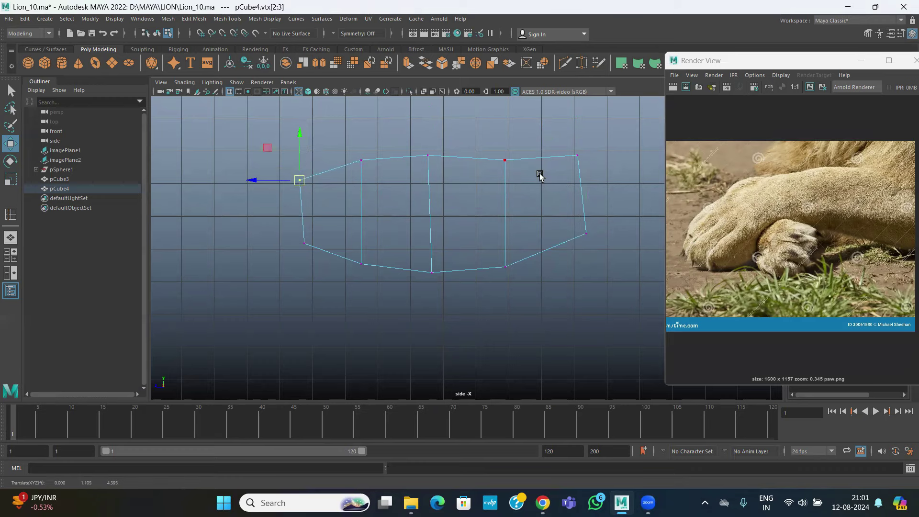
Step: In the maximized top view, scale the middle vertex rows wider in X
key("space")
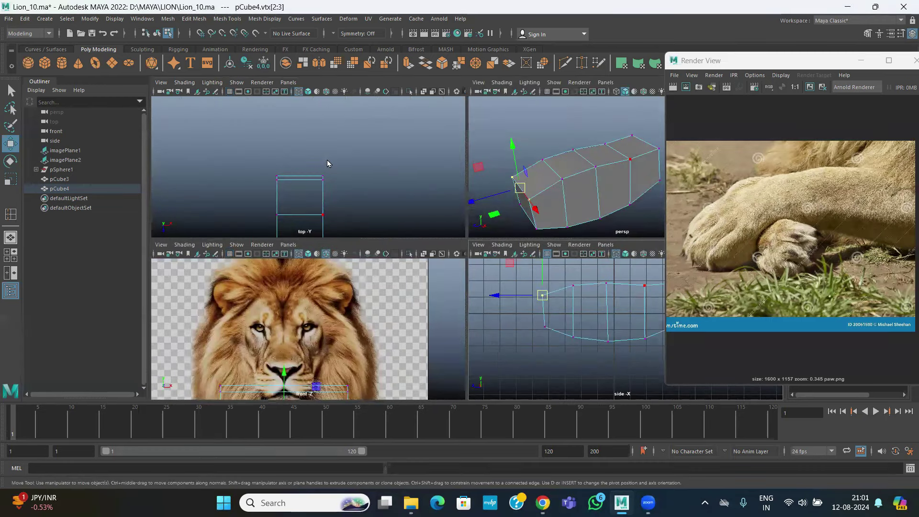
key("space")
scroll(419, 201, "down", 3)
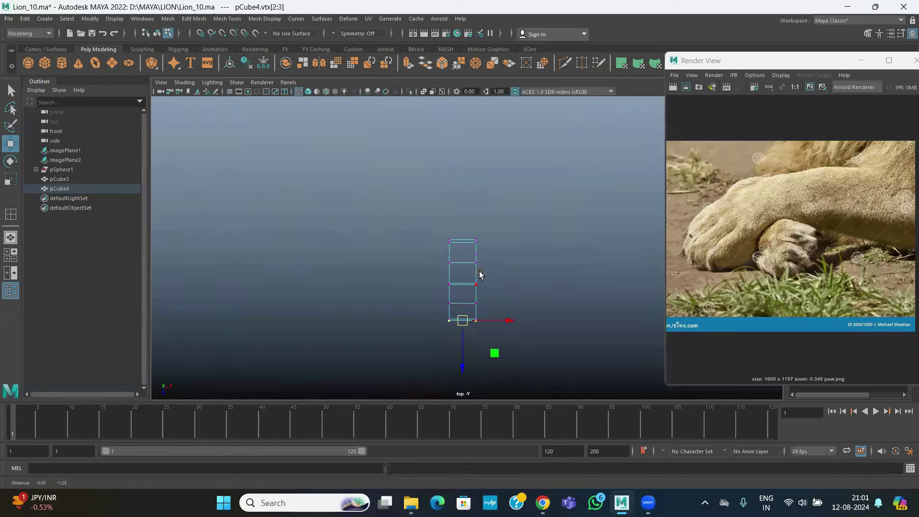
scroll(452, 275, "up", 3)
left_click_drag(387, 206, 506, 297)
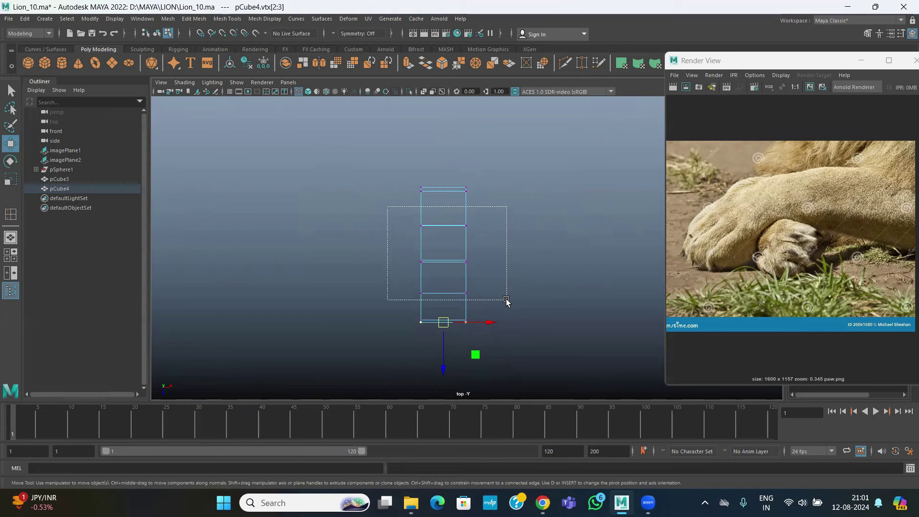
key("r")
left_click_drag(488, 261, 495, 261)
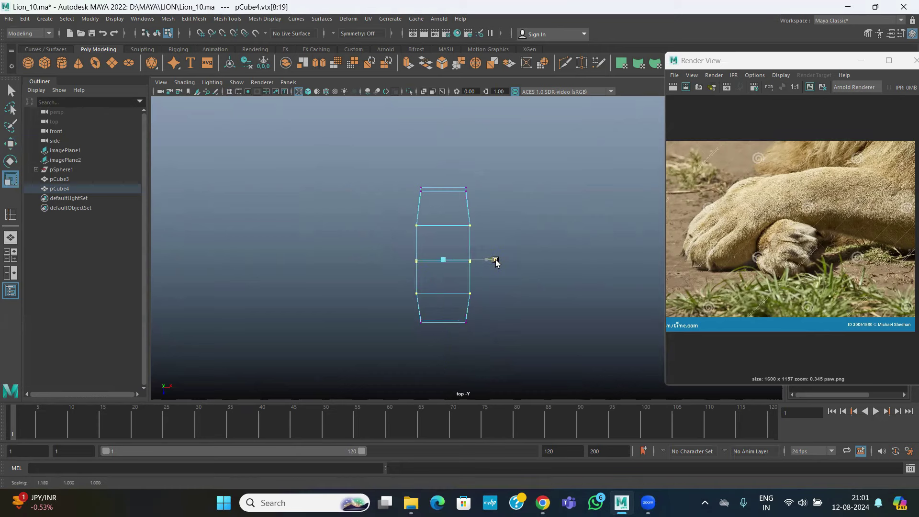
Step: View the Pinterest 'lion paws with big claws' photo in Chrome, then minimize the browser
mouse_move(542, 502)
left_click(537, 474)
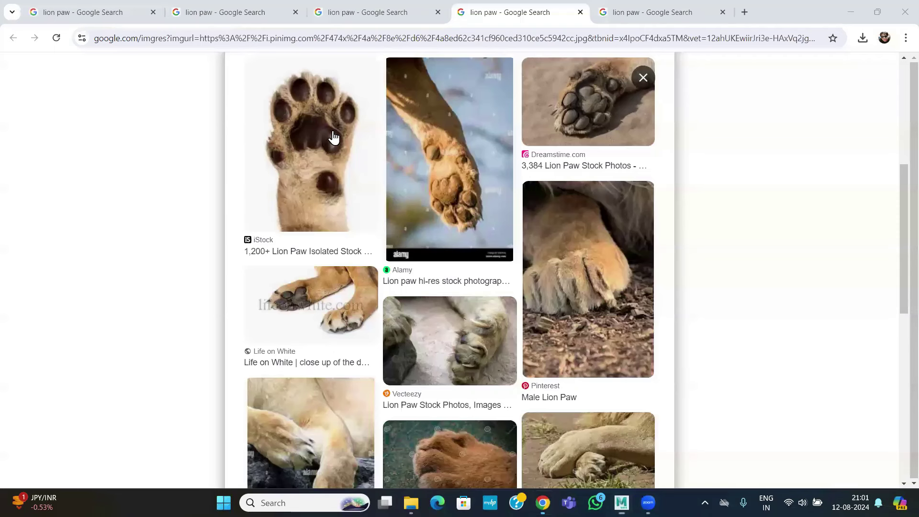
left_click(582, 282)
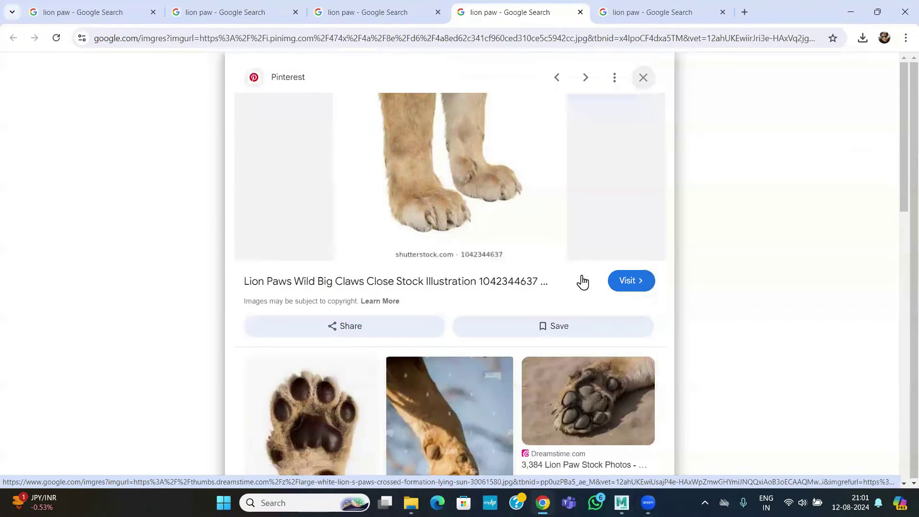
scroll(577, 279, "down", 8)
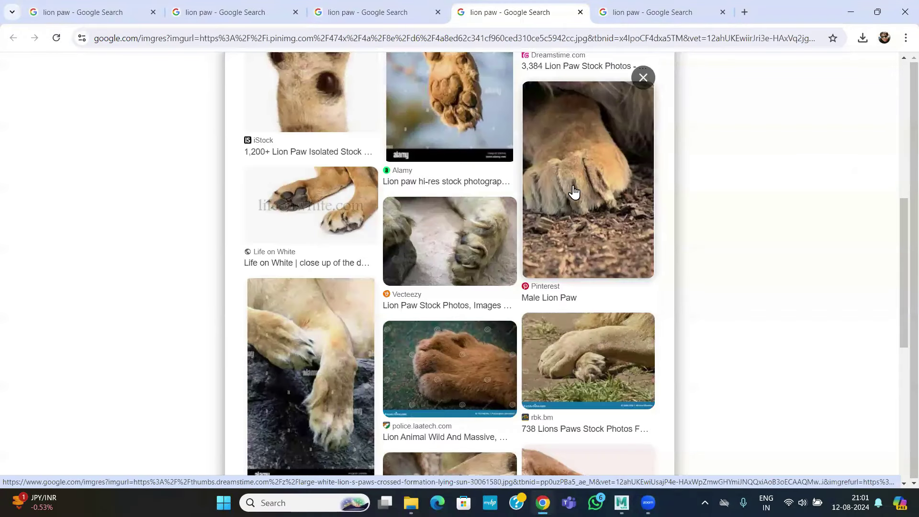
left_click(850, 11)
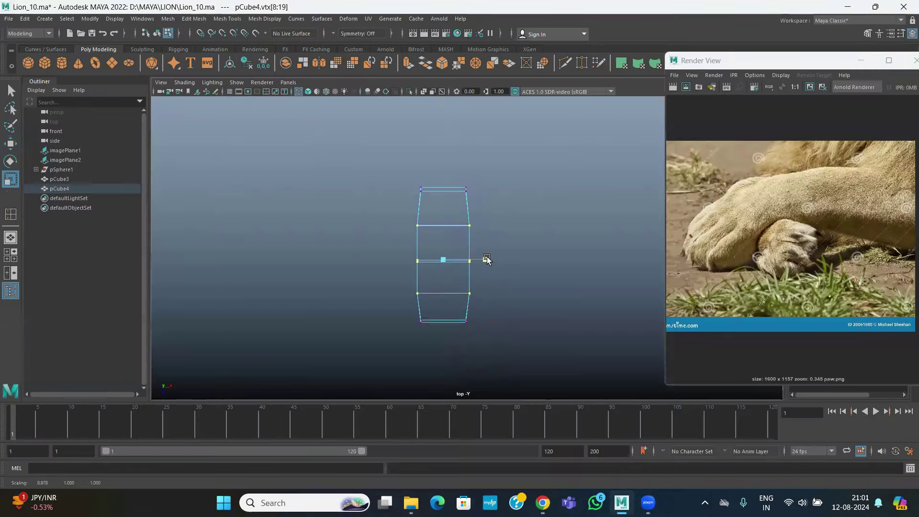
Step: Widen the middle vertex row slightly more in the top view
left_click_drag(414, 315, 500, 328)
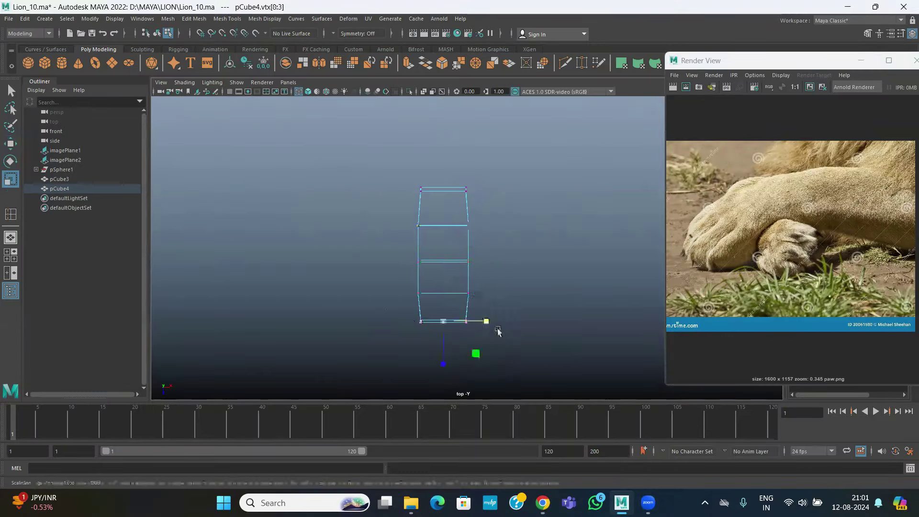
mouse_move(402, 252)
left_mouse_down()
mouse_move(507, 275)
mouse_move(487, 262)
left_mouse_up()
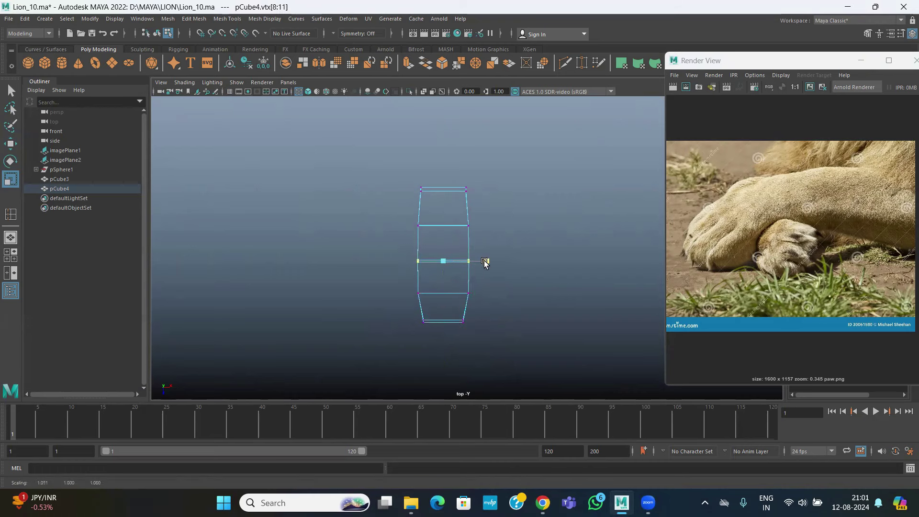
left_click_drag(394, 165, 487, 191)
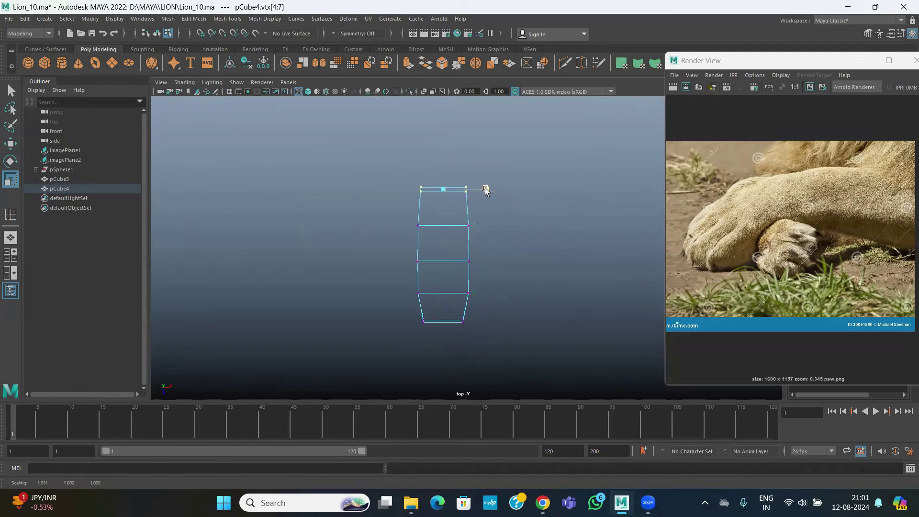
Step: In perspective view, switch to face mode and select the toe's front face
key("space")
key("space")
mouse_move(488, 283)
left_mouse_down("alt")
mouse_move(435, 287)
mouse_move(540, 287)
mouse_move(582, 264)
mouse_move(543, 301)
mouse_move(452, 266)
left_mouse_up("alt")
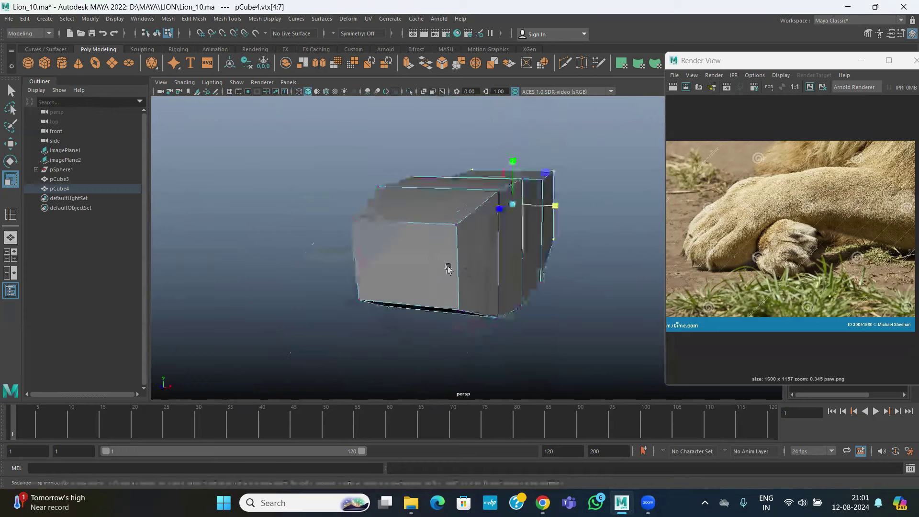
right_click_drag(451, 266, 465, 303, "alt")
mouse_move(421, 281)
left_mouse_down("alt")
mouse_move(428, 252)
mouse_move(416, 244)
left_mouse_up("alt")
right_click_drag(416, 242, 412, 271)
left_click(409, 261)
mouse_move(409, 261)
left_mouse_down("alt")
mouse_move(341, 271)
mouse_move(343, 178)
mouse_move(368, 253)
left_mouse_up("alt")
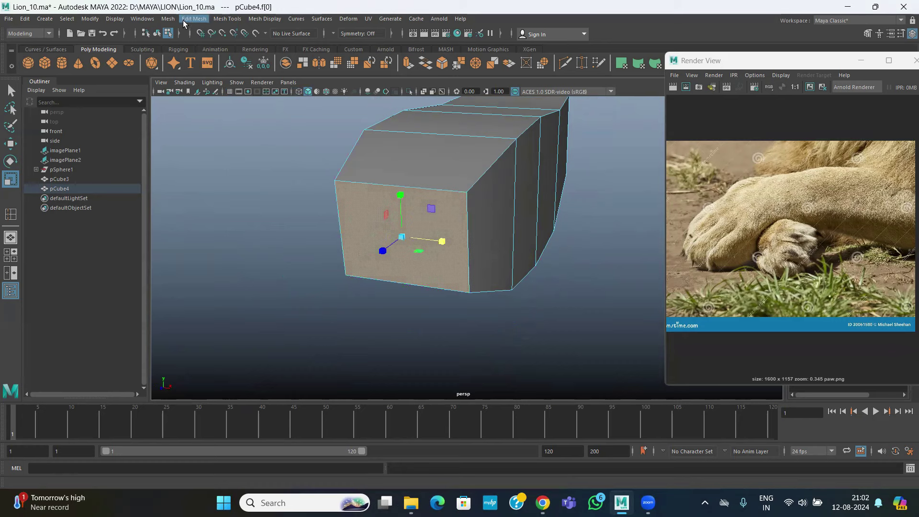
Step: Extrude the front face into an inset, then extrude again and push it into the box
left_click(184, 22)
left_click(213, 111)
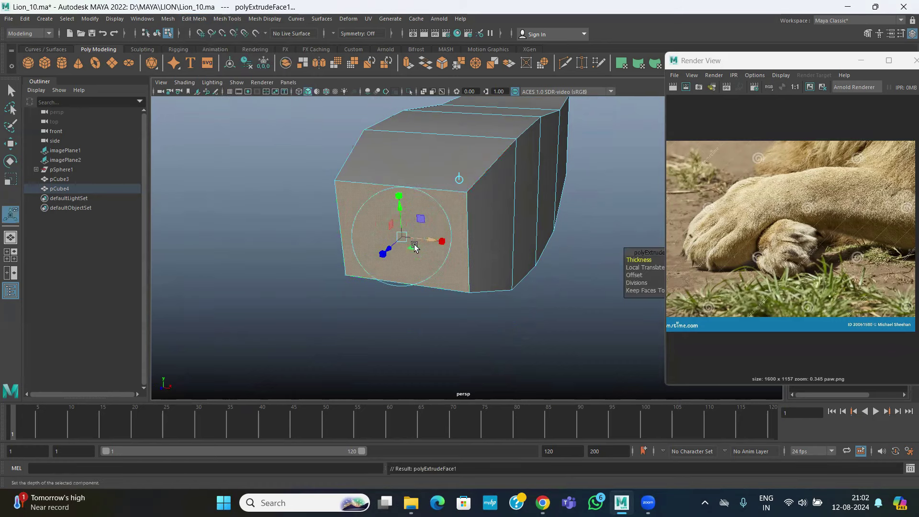
mouse_move(413, 241)
left_mouse_down()
mouse_move(384, 233)
mouse_move(399, 195)
left_mouse_up()
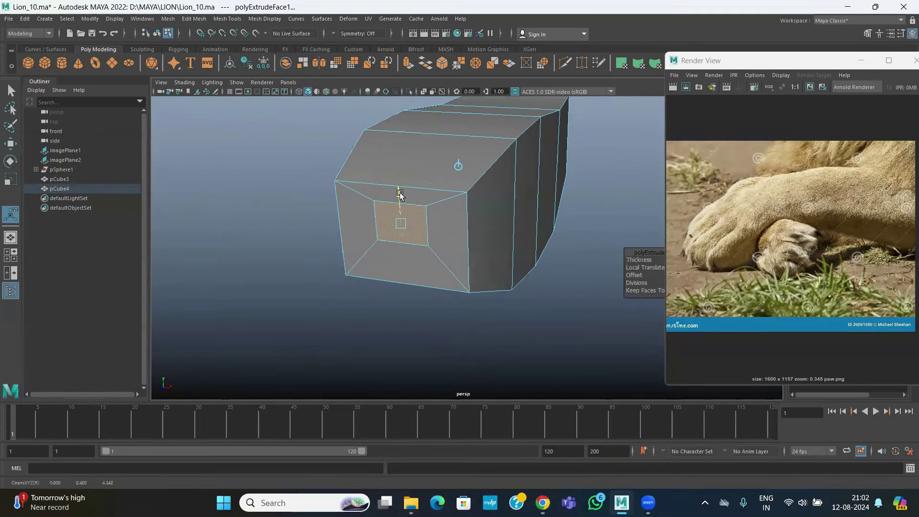
scroll(712, 265, "up", 2)
scroll(714, 263, "up", 2)
scroll(722, 261, "up", 2)
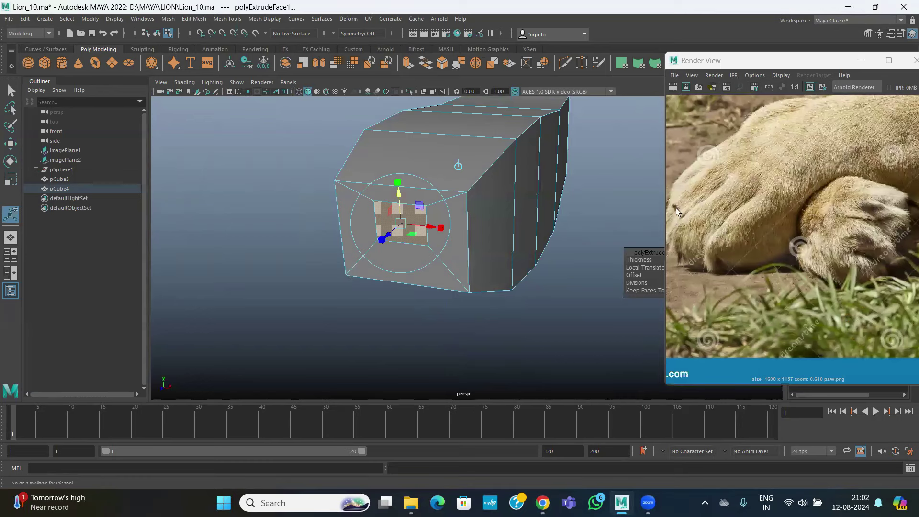
mouse_move(464, 258)
left_mouse_down("alt")
mouse_move(372, 256)
mouse_move(387, 225)
mouse_move(375, 205)
mouse_move(394, 237)
mouse_move(504, 250)
mouse_move(453, 256)
mouse_move(424, 241)
left_mouse_up("alt")
left_click(182, 22)
left_click(211, 108)
right_click_drag(430, 297, 443, 313, "alt")
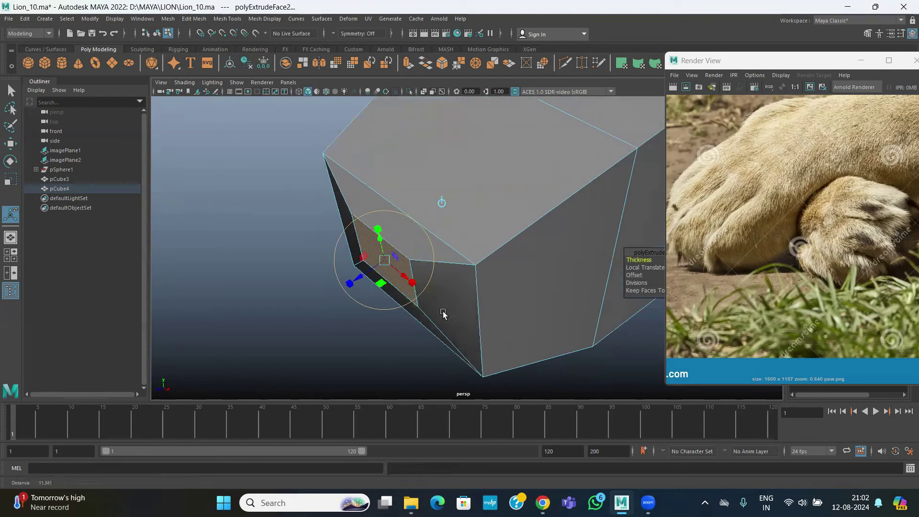
mouse_move(350, 282)
left_mouse_down()
mouse_move(378, 267)
mouse_move(340, 211)
mouse_move(371, 287)
left_mouse_up()
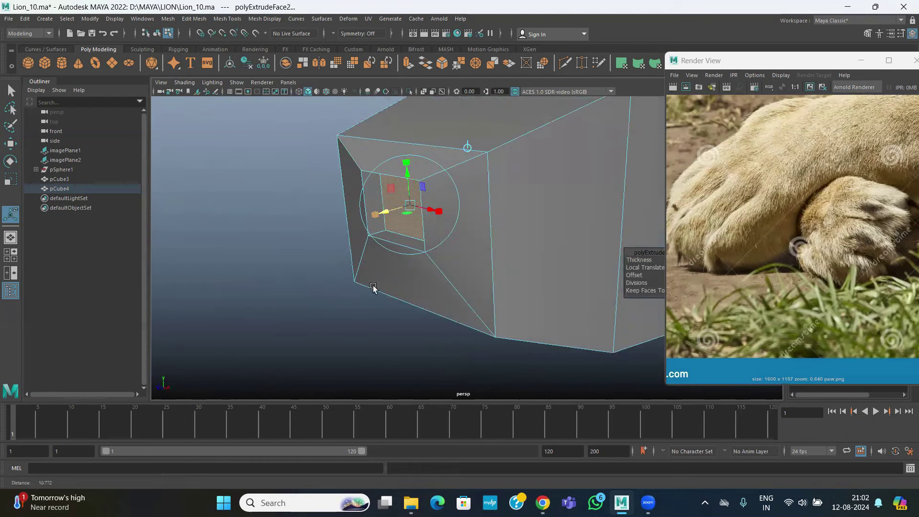
Step: Extrude the recessed face outward, then scale and move it into a narrow pointed tip
left_click(201, 22)
left_click(211, 108)
mouse_move(387, 212)
left_mouse_down()
mouse_move(261, 244)
mouse_move(320, 218)
mouse_move(353, 236)
left_mouse_up()
key("r")
mouse_move(429, 254)
left_mouse_down()
mouse_move(334, 253)
mouse_move(365, 256)
left_mouse_up()
key("w")
mouse_move(313, 229)
left_mouse_down()
mouse_move(295, 231)
mouse_move(477, 195)
mouse_move(418, 232)
left_mouse_up()
right_click_drag(418, 232, 567, 224, "alt")
mouse_move(567, 225)
left_mouse_down("alt")
mouse_move(469, 219)
mouse_move(498, 236)
mouse_move(436, 254)
mouse_move(400, 245)
left_mouse_up("alt")
key("r")
left_click(215, 19)
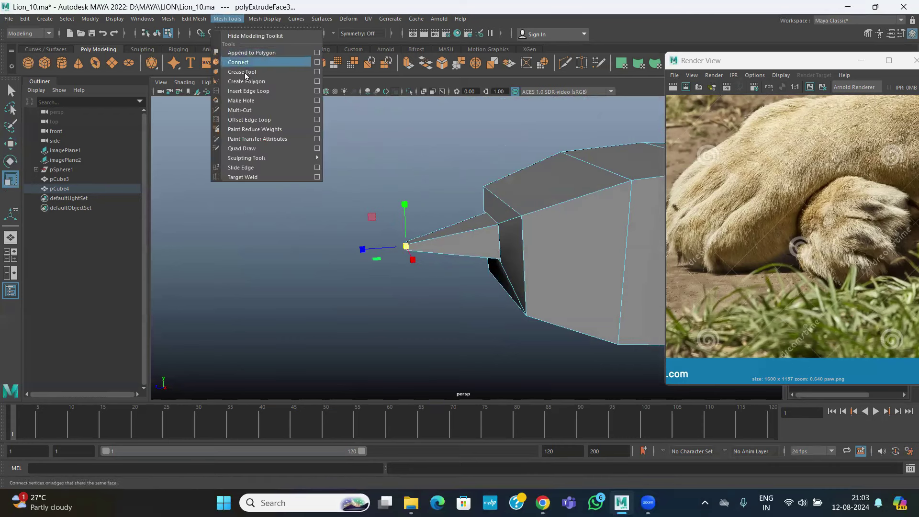
Step: Insert two edge loops across the claw tip and slide the new loop into place
left_click(248, 89)
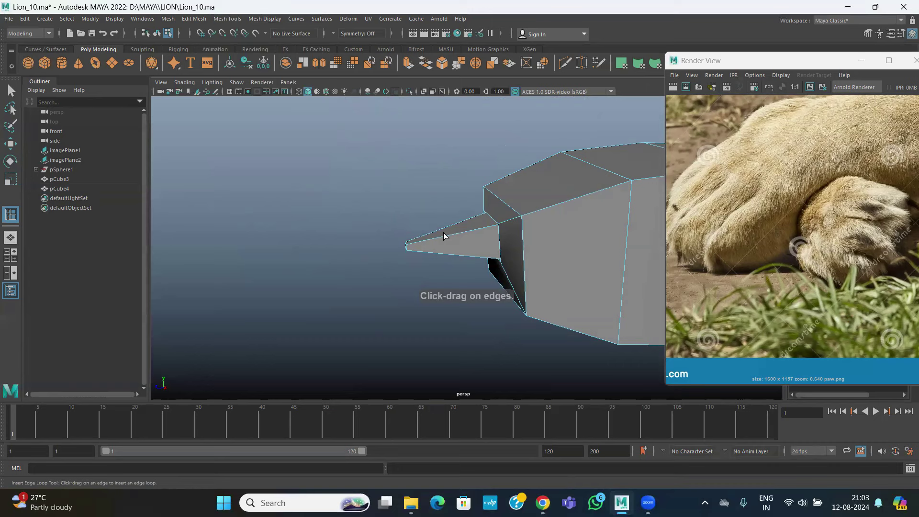
left_click(441, 239)
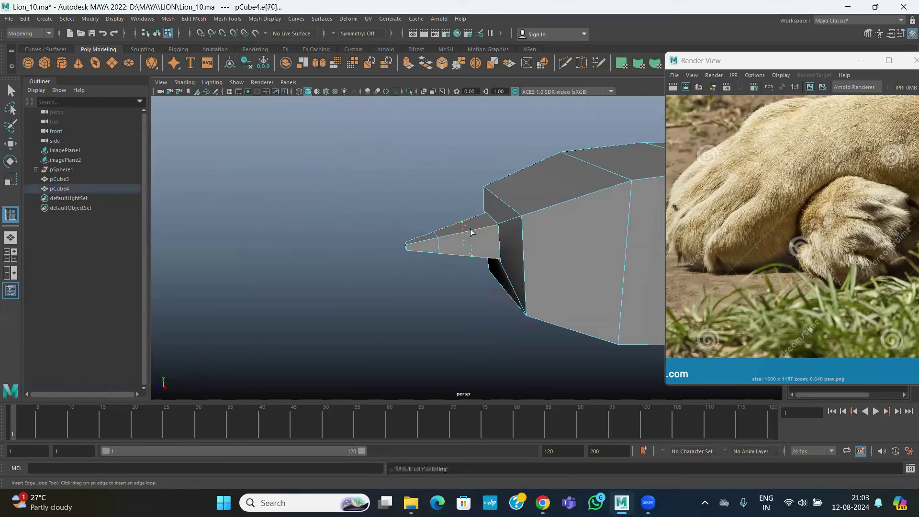
left_click(471, 232)
key("w")
left_click_drag(470, 232, 439, 216, "alt")
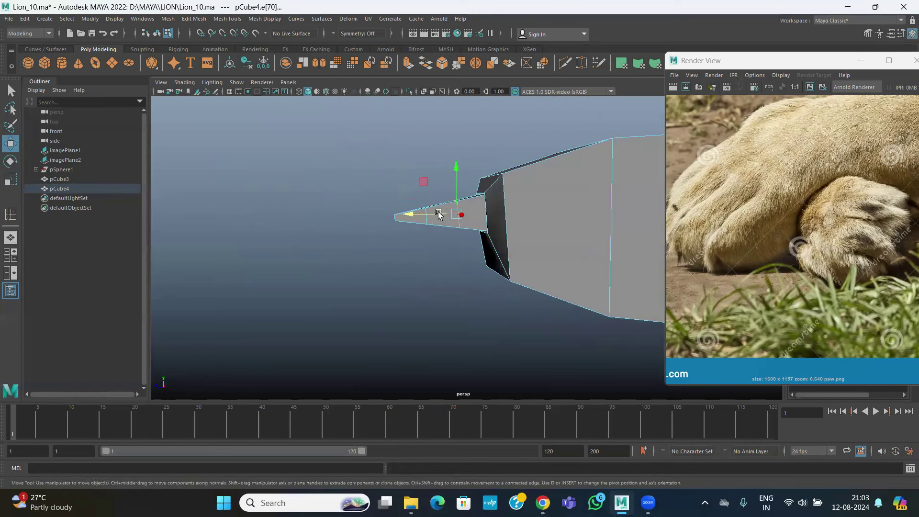
Step: Raise the tip vertices to curve the claw upward, then save Lion_10.ma
right_click_drag(438, 215, 379, 199)
mouse_move(404, 252)
left_mouse_down()
mouse_move(392, 191)
mouse_move(462, 245)
left_mouse_up()
left_click_drag(395, 201, 394, 184)
mouse_move(376, 243)
left_mouse_down("alt")
mouse_move(556, 237)
mouse_move(420, 226)
mouse_move(406, 203)
left_mouse_up("alt")
right_click_drag(379, 194, 427, 174)
mouse_move(361, 216)
left_mouse_down("alt")
mouse_move(400, 160)
mouse_move(447, 205)
mouse_move(365, 225)
mouse_move(382, 185)
mouse_move(357, 209)
left_mouse_up("alt")
mouse_move(503, 239)
left_mouse_down("alt")
mouse_move(365, 220)
mouse_move(421, 206)
mouse_move(486, 214)
mouse_move(509, 228)
mouse_move(463, 217)
mouse_move(525, 209)
mouse_move(326, 228)
mouse_move(359, 225)
left_mouse_up("alt")
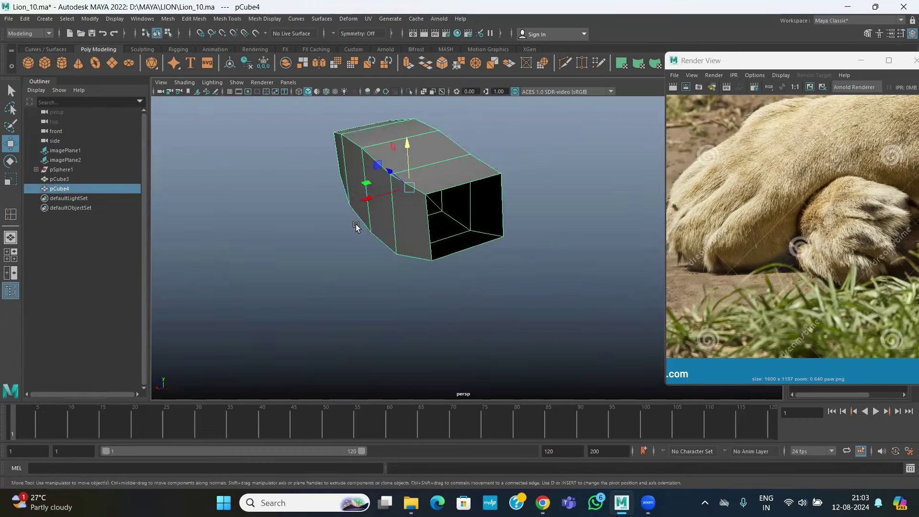
left_click(90, 34)
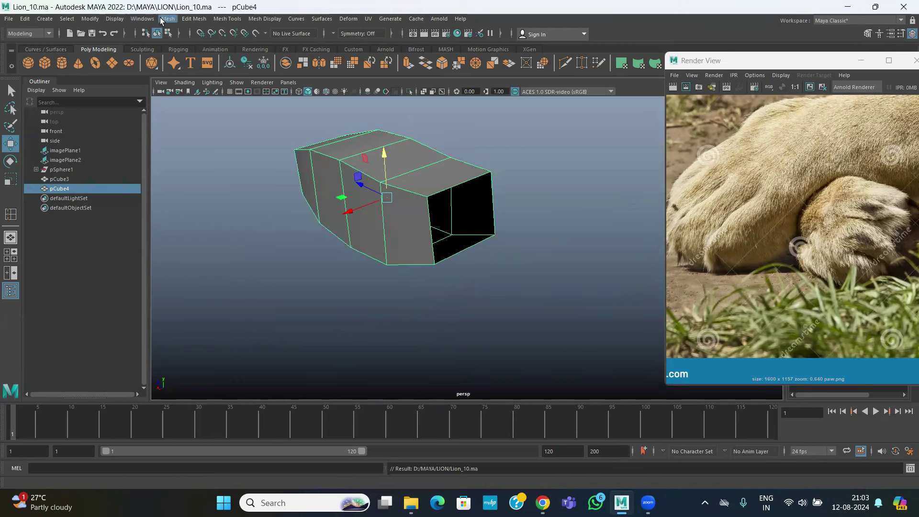
Step: Apply Mesh > Smooth to the toe and orbit to inspect the rounded result
left_click(168, 18)
left_click(188, 126)
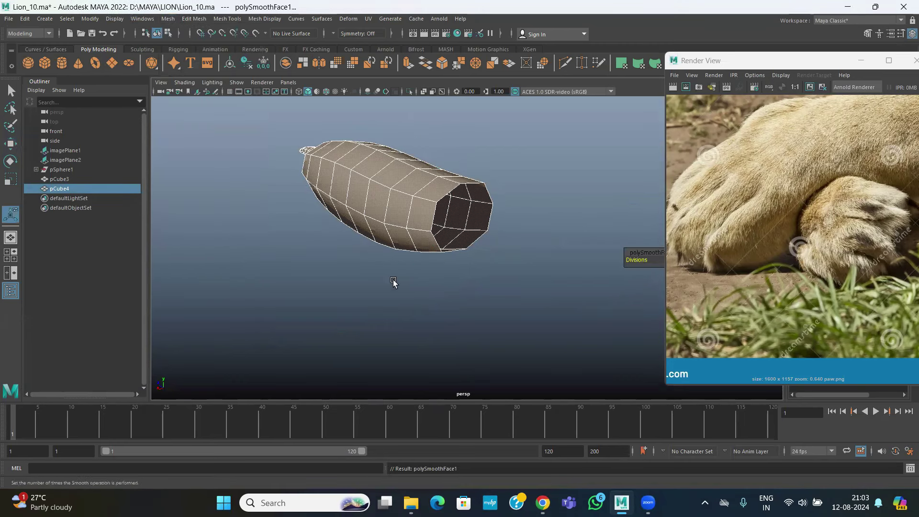
left_click(383, 283)
mouse_move(380, 283)
left_mouse_down("alt")
mouse_move(506, 251)
mouse_move(400, 281)
mouse_move(464, 254)
mouse_move(450, 247)
mouse_move(455, 234)
left_mouse_up("alt")
left_click_drag(430, 205, 456, 219, "alt")
left_click(455, 220)
Step: Inspect the smoothed toe from several angles, then switch to the four-view layout
scroll(421, 222, "up", 3)
scroll(495, 229, "up", 4)
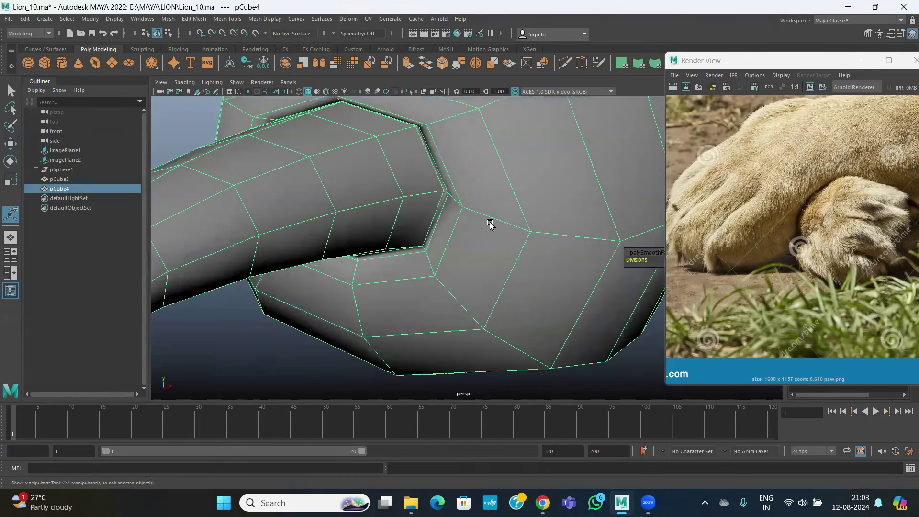
scroll(489, 223, "down", 4)
left_click_drag(489, 225, 543, 342, "alt")
scroll(526, 335, "down", 3)
left_click(468, 322)
mouse_move(468, 322)
left_mouse_down("alt")
mouse_move(526, 324)
mouse_move(509, 235)
mouse_move(484, 258)
mouse_move(431, 260)
mouse_move(422, 242)
mouse_move(478, 268)
left_mouse_up("alt")
left_click(422, 242)
scroll(533, 303, "down", 3)
key("space")
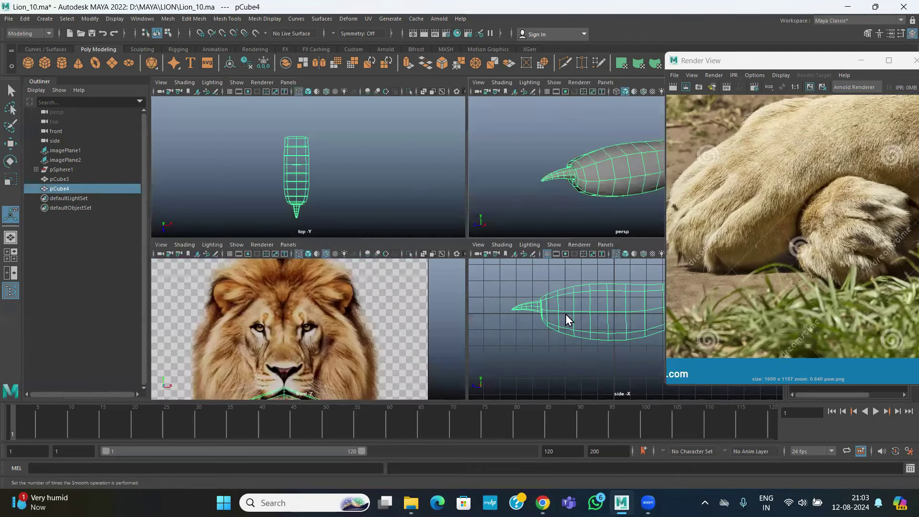
Step: In the maximized side view, lift the toe's rear top-edge vertices to match the reference
key("space")
key("t")
scroll(407, 218, "up", 2)
scroll(431, 220, "up", 2)
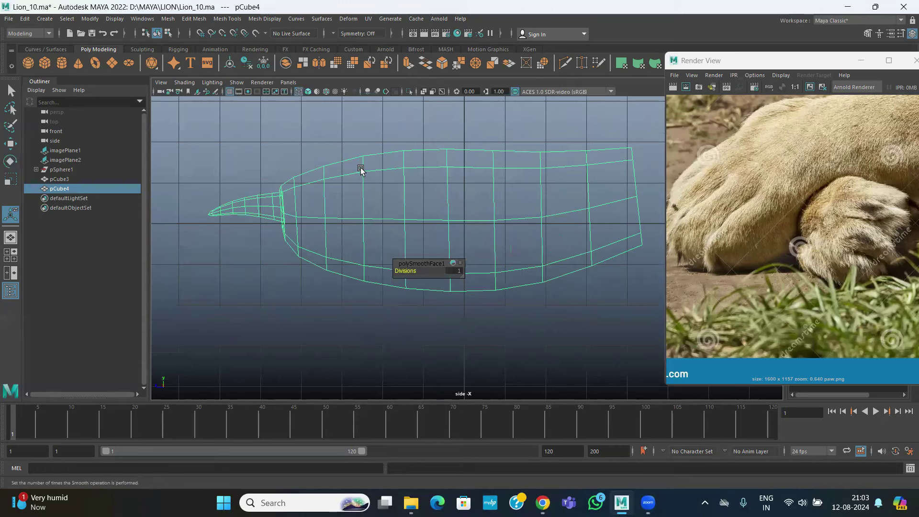
key("q")
key("F9")
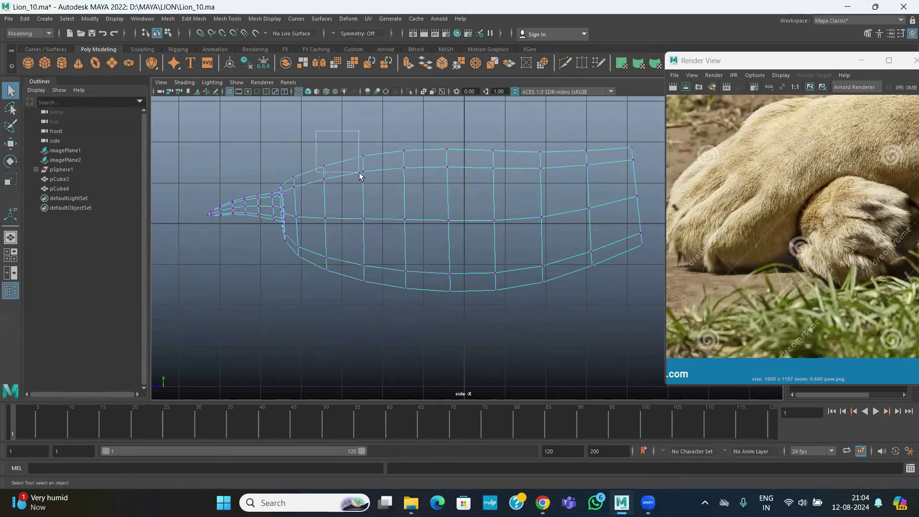
left_click_drag(311, 129, 369, 189)
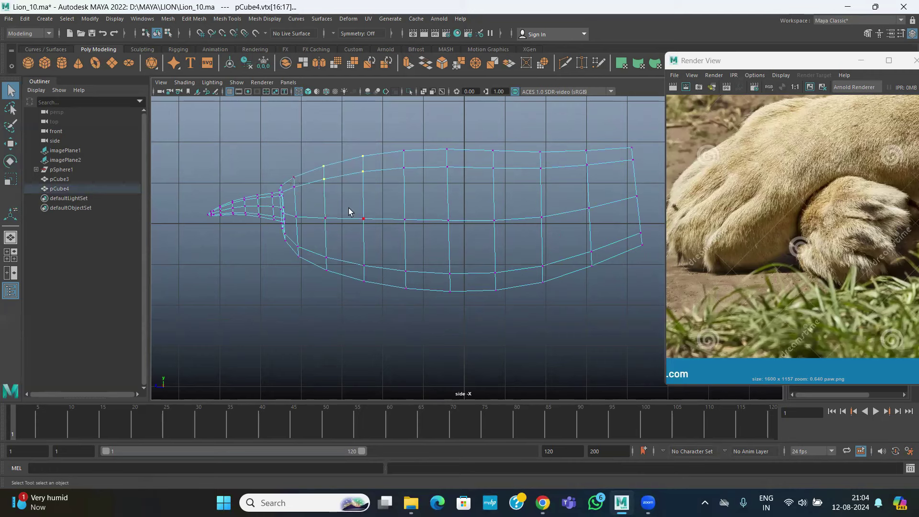
key("w")
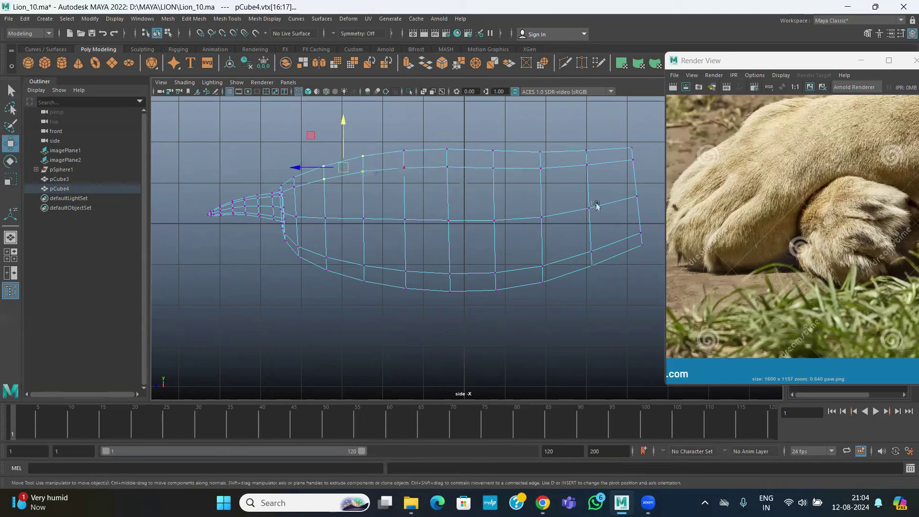
left_click_drag(467, 175, 439, 169)
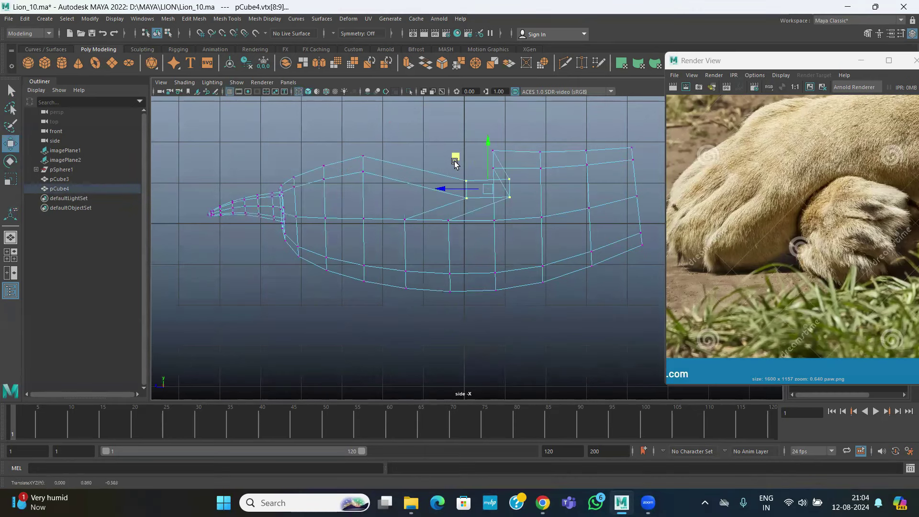
mouse_move(496, 124)
left_mouse_down()
mouse_move(434, 170)
mouse_move(457, 152)
left_mouse_up()
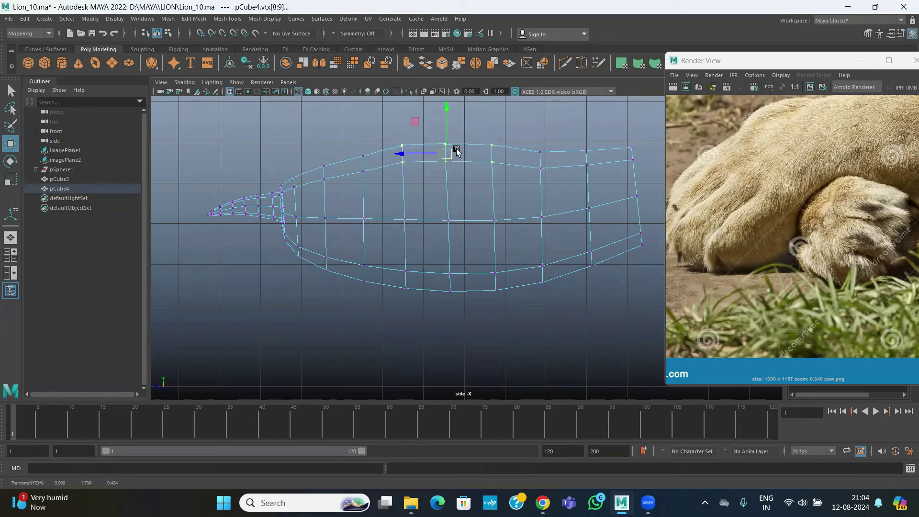
Step: Raise the front top vertices and the top-right vertices to refine the upper profile
left_click(323, 166)
left_click_drag(324, 165, 317, 163)
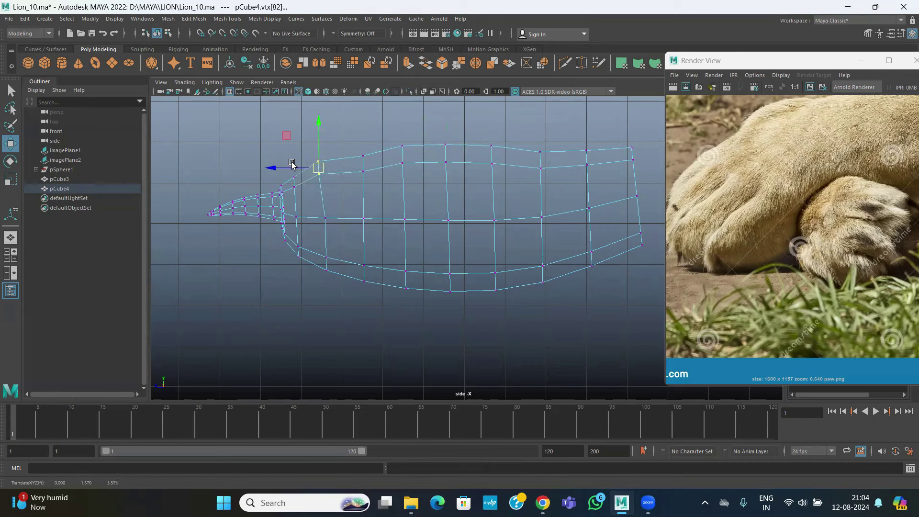
left_click(299, 180)
left_click_drag(299, 181, 304, 174)
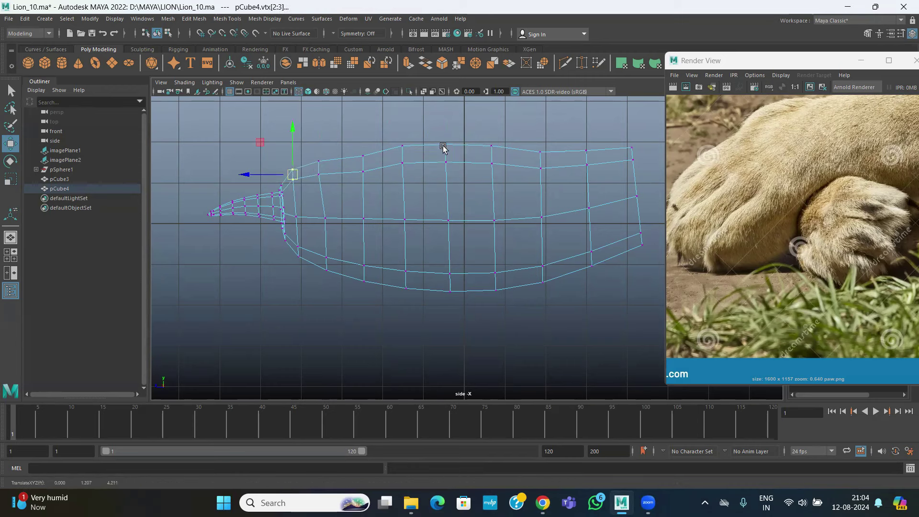
mouse_move(569, 139)
left_mouse_down()
mouse_move(641, 167)
mouse_move(611, 150)
left_mouse_up()
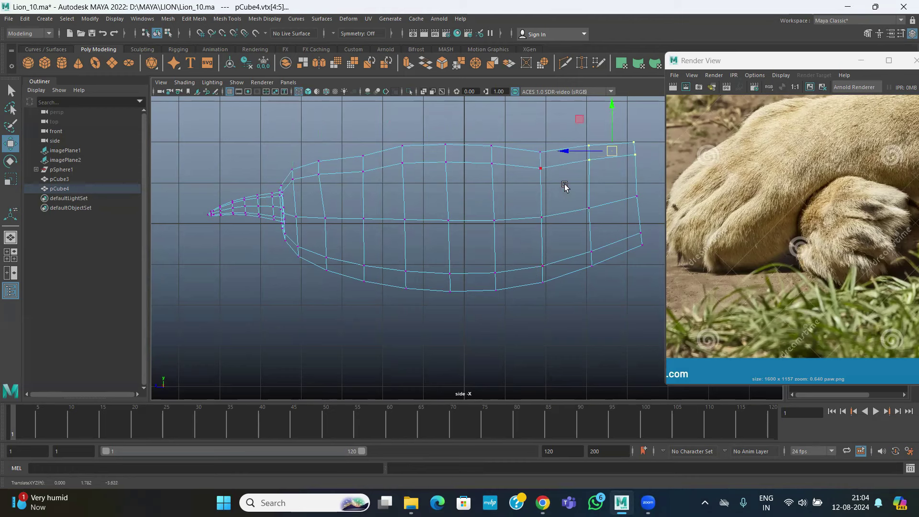
Step: Raise the toe's lower-right underside vertices, then return to the perspective view
mouse_move(570, 229)
left_mouse_down()
mouse_move(596, 278)
mouse_move(591, 251)
left_mouse_up()
mouse_move(506, 250)
left_mouse_down()
mouse_move(550, 270)
mouse_move(537, 268)
left_mouse_up()
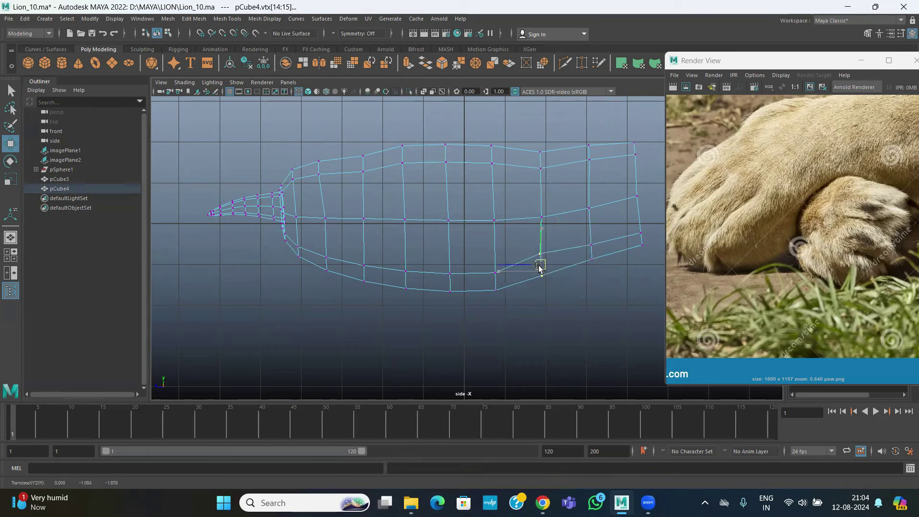
key("space")
key("space")
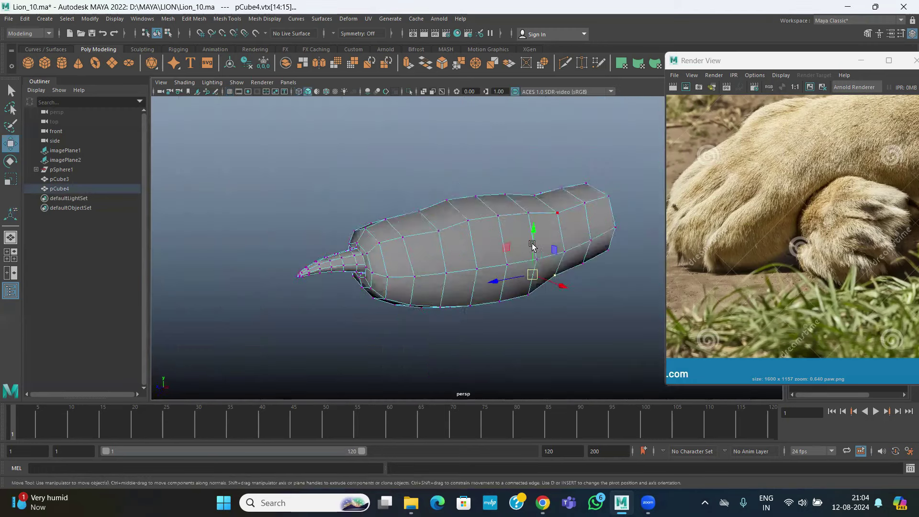
Step: From the top view, scale the toe's two middle vertex rows wider along X
left_click_drag(508, 206, 564, 269, "alt")
key("space")
key("space")
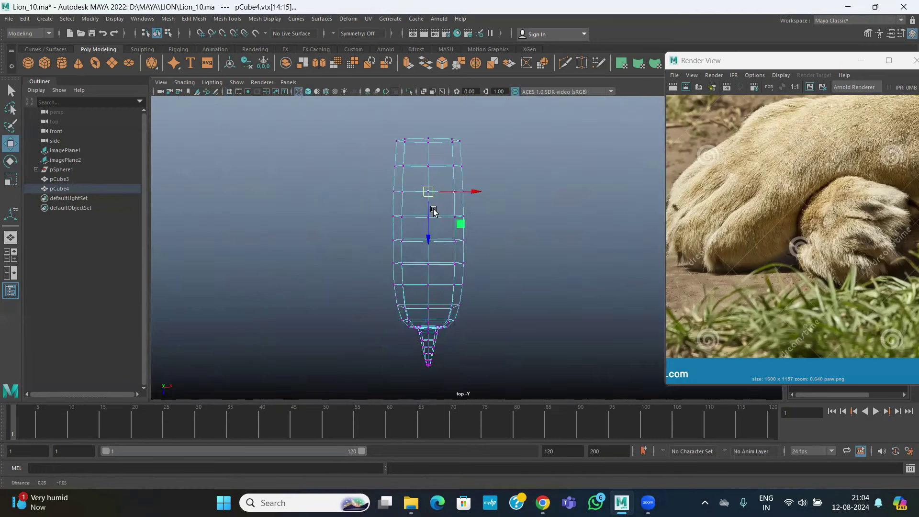
left_click_drag(341, 190, 498, 241)
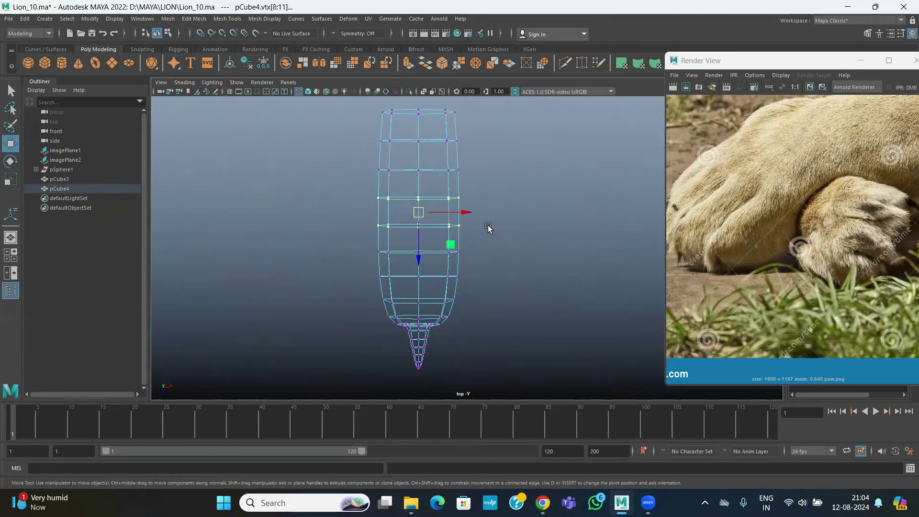
key("r")
left_click_drag(460, 211, 468, 214)
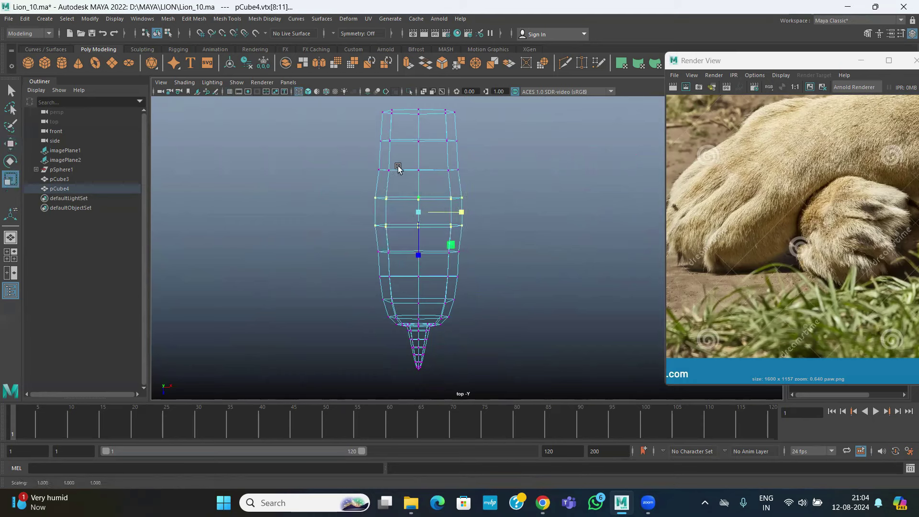
Step: Widen the top vertex row slightly and adjust the row near the claw base
left_click_drag(471, 103, 367, 116)
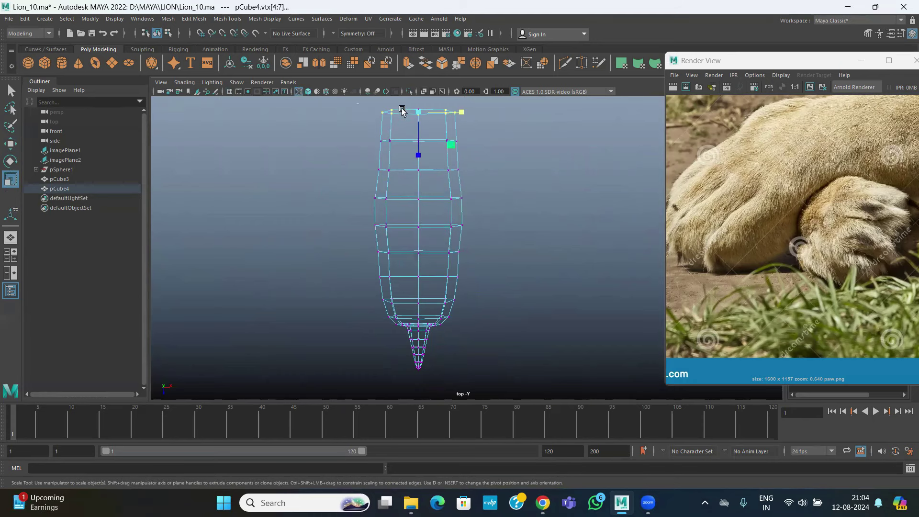
left_click_drag(464, 111, 469, 111)
left_click_drag(352, 265, 406, 285)
left_click_drag(467, 300, 467, 287)
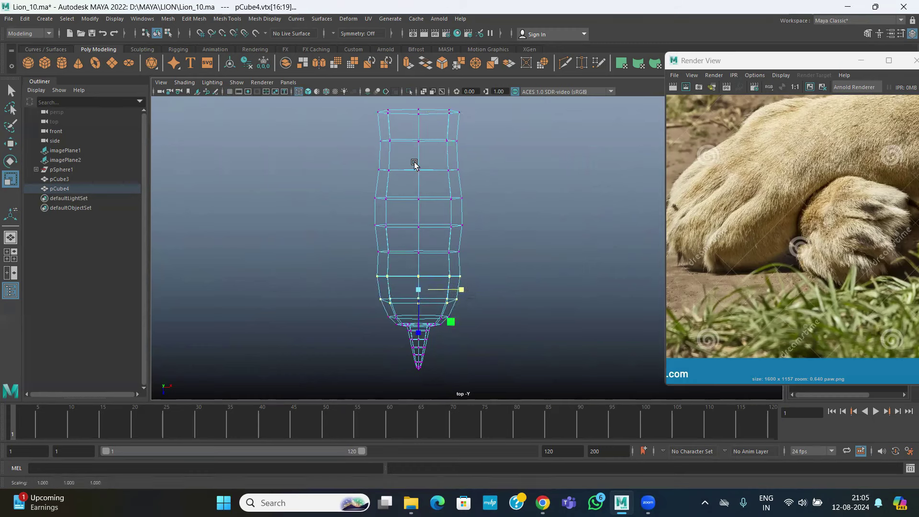
key("space")
key("space")
mouse_move(549, 273)
left_mouse_down("alt")
mouse_move(468, 242)
mouse_move(469, 221)
left_mouse_up("alt")
right_click_drag(469, 221, 450, 248)
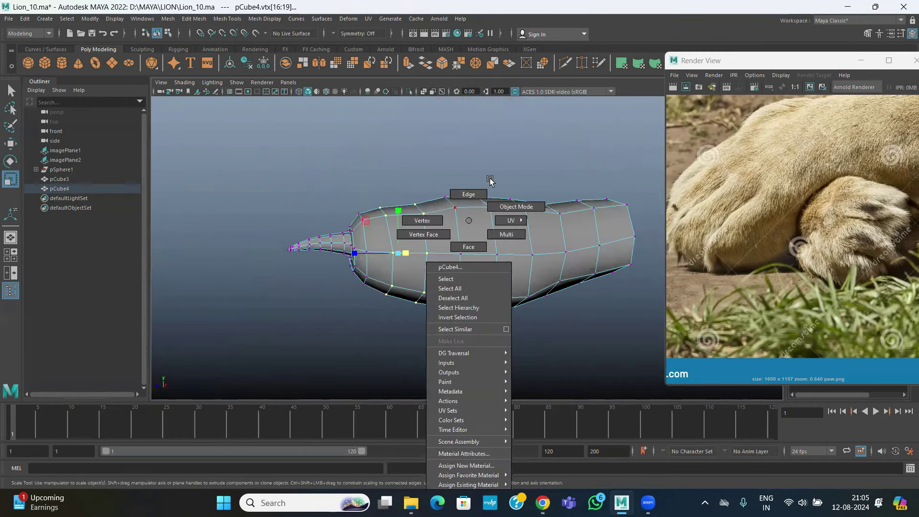
Step: In the side view, lower the toe's lower-right vertices
key("space")
key("space")
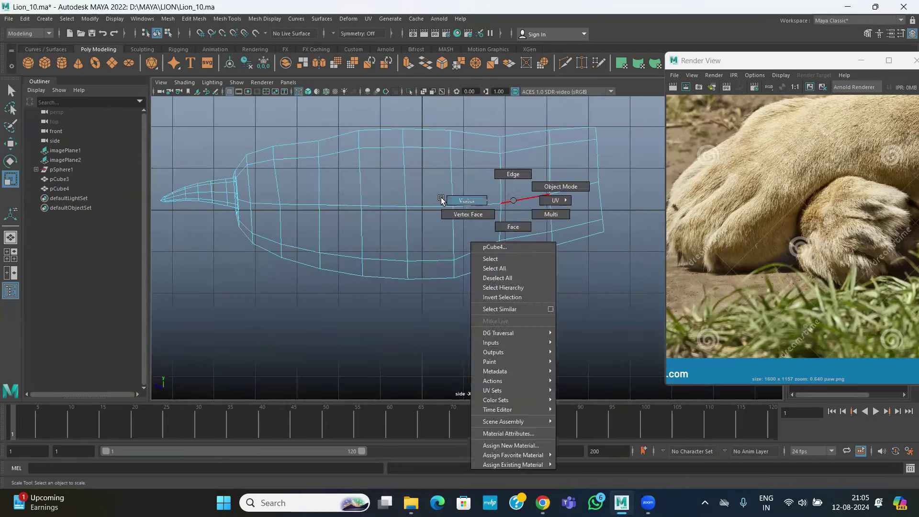
right_click_drag(512, 201, 442, 204)
left_click_drag(488, 220, 550, 270)
key("w")
left_click_drag(524, 201, 523, 212)
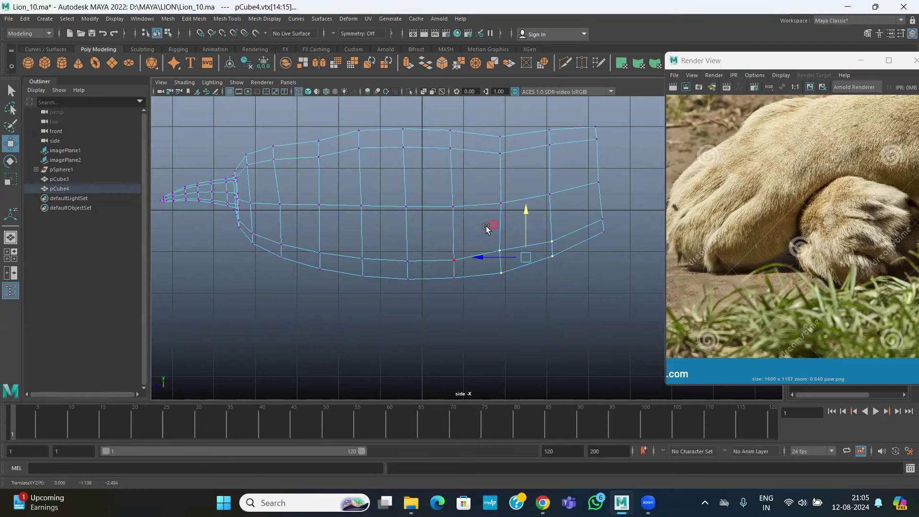
Step: In perspective, select the claw tip vertices and scale them narrower
key("space")
key("space")
mouse_move(528, 265)
left_mouse_down("alt")
mouse_move(480, 308)
mouse_move(364, 277)
left_mouse_up("alt")
key("space")
key("space")
scroll(344, 260, "up", 1)
middle_click_drag(344, 259, 354, 199, "alt")
scroll(306, 169, "up", 2)
scroll(345, 211, "up", 2)
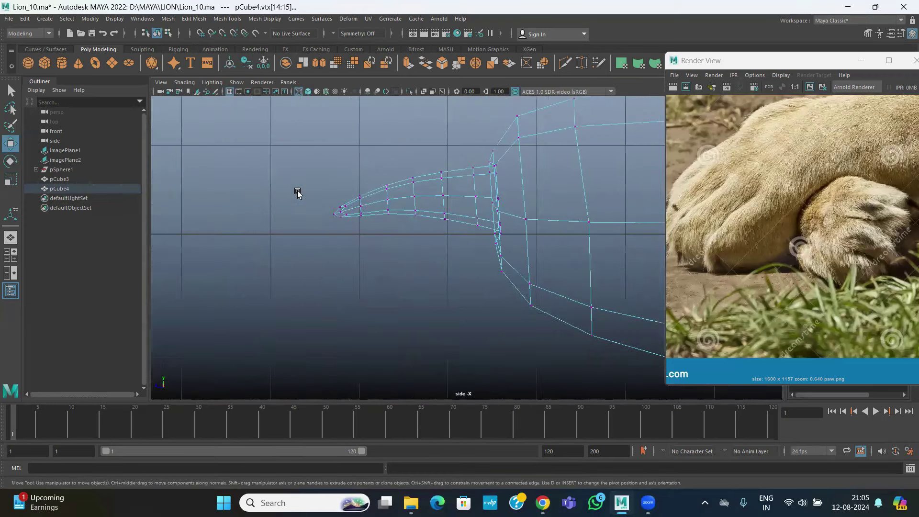
left_click_drag(439, 245, 493, 268)
key("r")
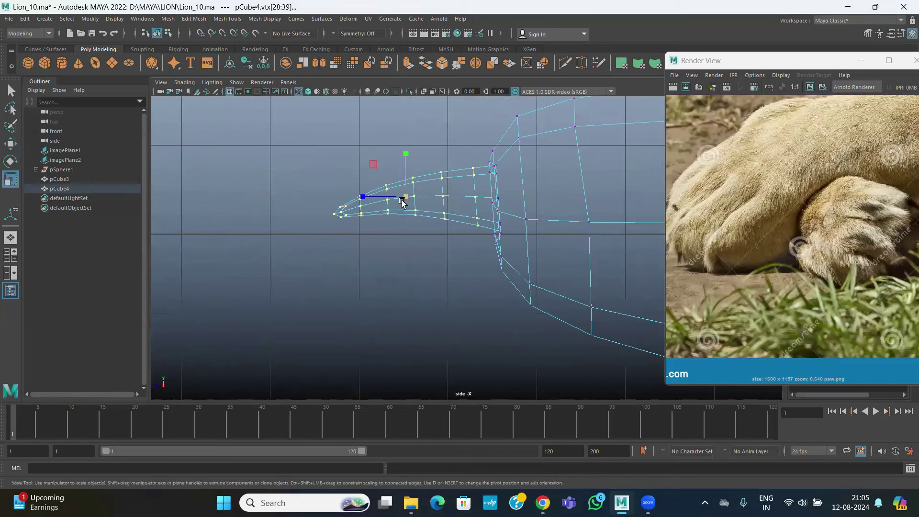
left_click_drag(363, 196, 401, 197)
key("w")
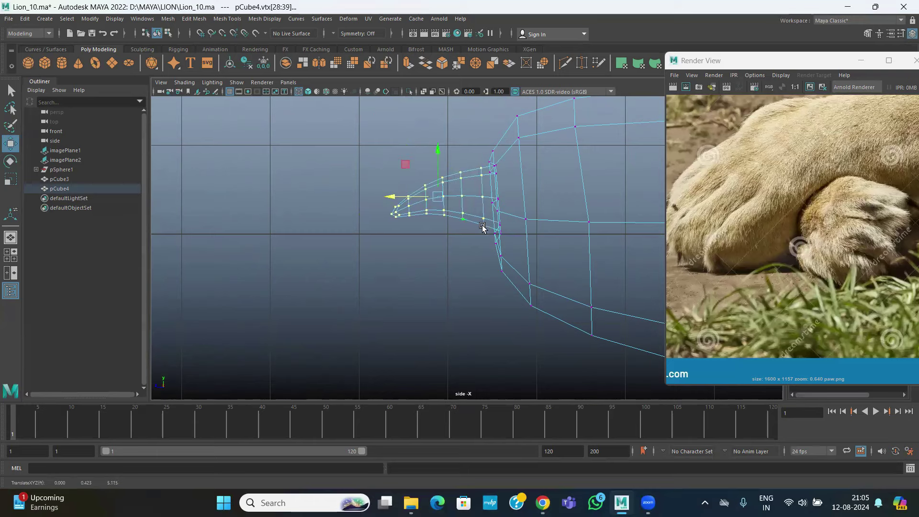
Step: Reselect the claw tip vertices and place the pivot at the claw base
key("space")
key("space")
mouse_move(549, 230)
left_mouse_down("alt")
mouse_move(433, 232)
mouse_move(455, 253)
mouse_move(560, 295)
left_mouse_up("alt")
key("space")
key("space")
scroll(531, 302, "up", 3)
scroll(430, 239, "up", 3)
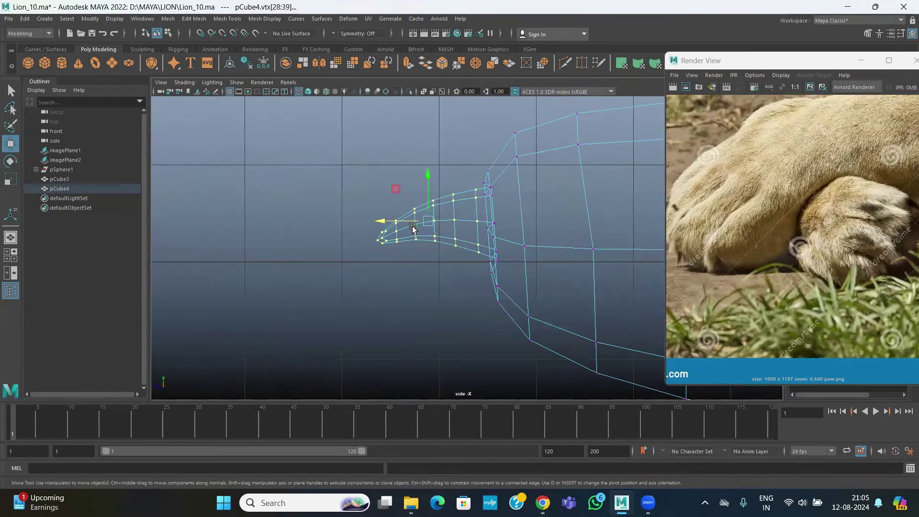
key("d")
left_click_drag(407, 224, 477, 223)
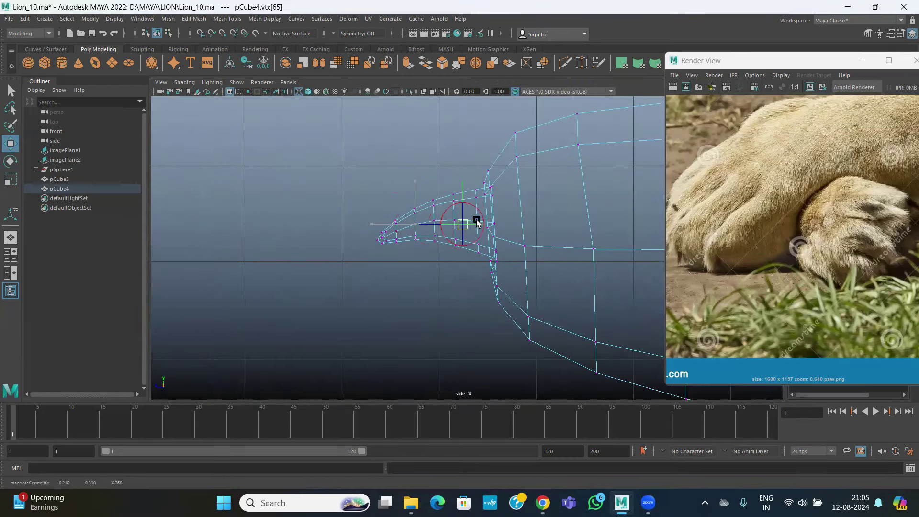
key("e")
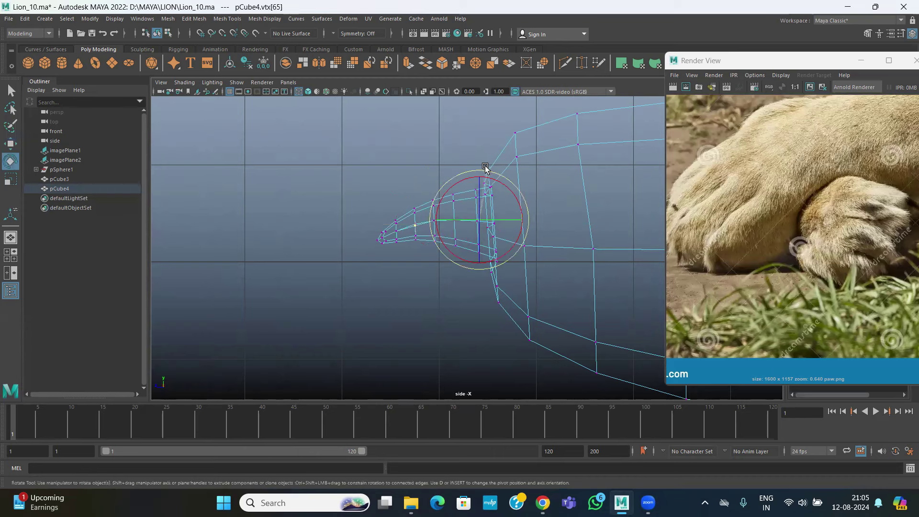
left_click_drag(287, 160, 481, 299)
key("d")
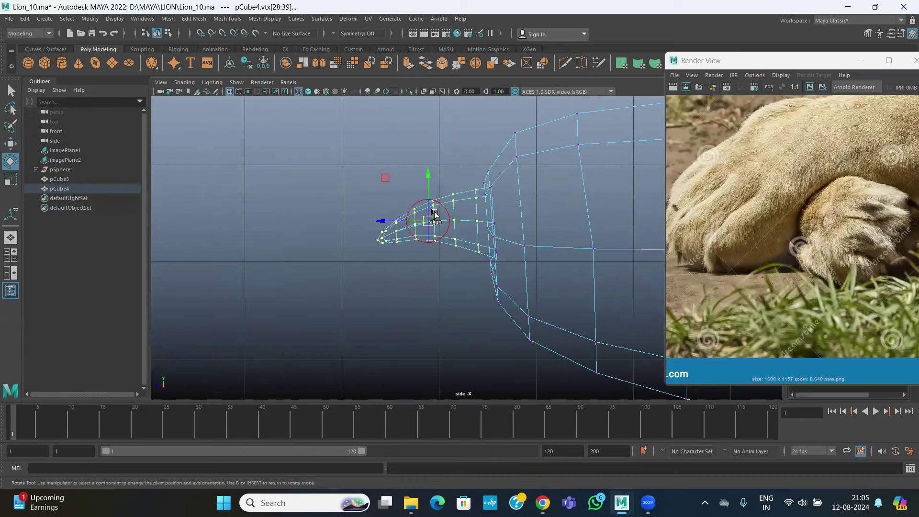
left_click_drag(393, 220, 437, 220)
key("d")
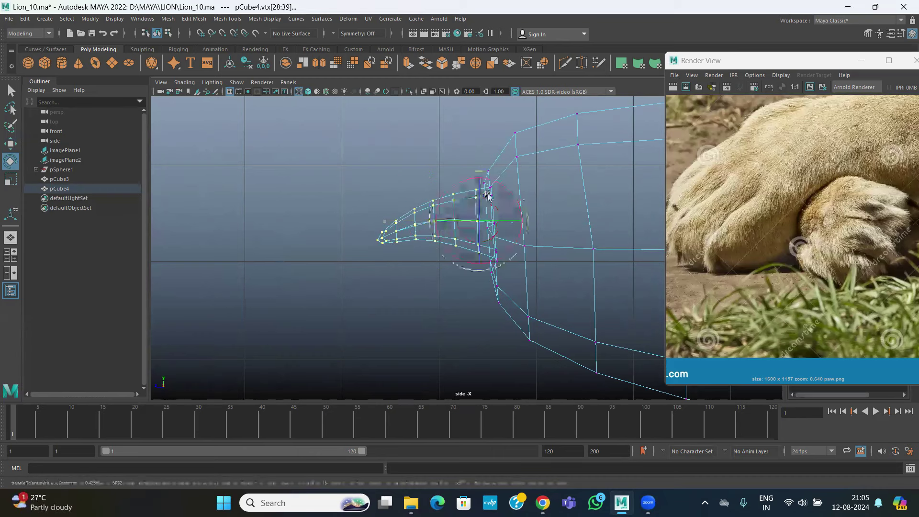
Step: Rotate the claw tip downward around the pivot and reposition it into a hook
left_click_drag(501, 176, 470, 160)
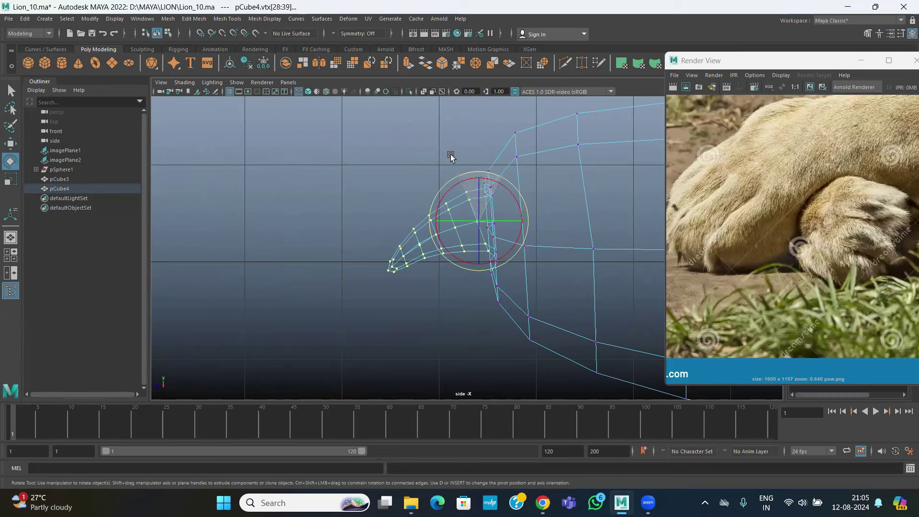
key("w")
left_click_drag(473, 214, 471, 221)
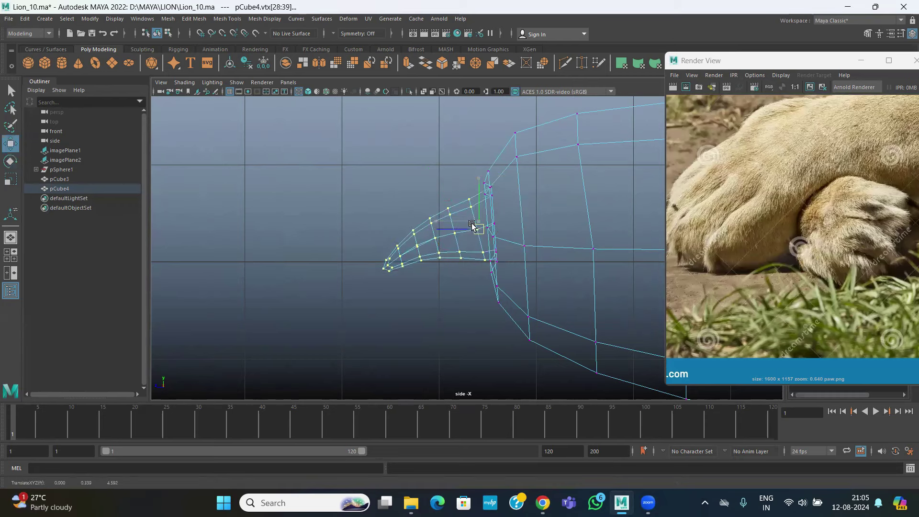
key("space")
key("space")
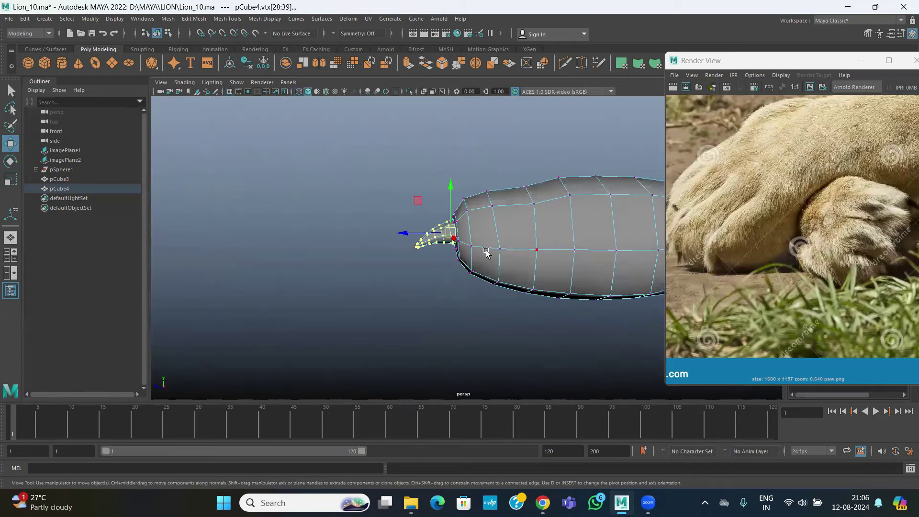
Step: Lay the toe horizontally and frame it in the side wireframe view
left_click_drag(516, 252, 513, 246, "alt")
right_click_drag(502, 225, 565, 265)
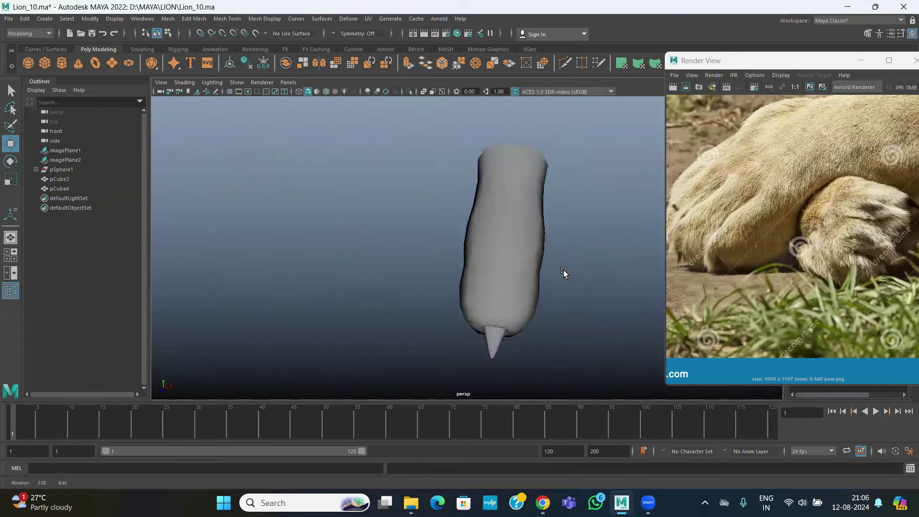
left_click_drag(464, 237, 454, 243, "alt")
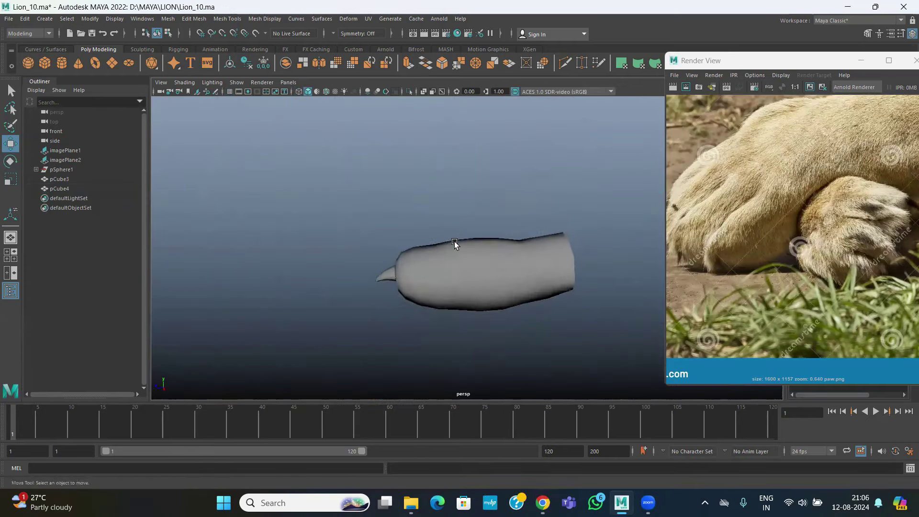
key("space")
scroll(397, 247, "up", 3)
scroll(397, 247, "down", 3)
scroll(401, 202, "down", 3)
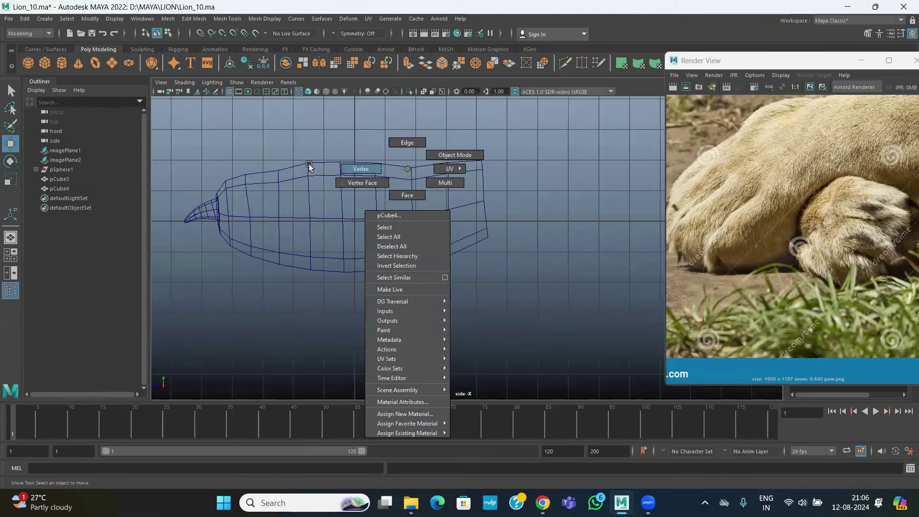
Step: With Soft Select on, pull the toe's underside vertices down into a pad bulge
right_click_drag(407, 170, 361, 168)
left_click_drag(479, 300, 538, 330)
key("b")
left_click_drag(416, 255, 411, 262)
left_click_drag(268, 240, 296, 270)
mouse_move(480, 234)
left_mouse_down()
mouse_move(495, 253)
mouse_move(466, 270)
left_mouse_up()
left_click_drag(451, 229, 451, 240)
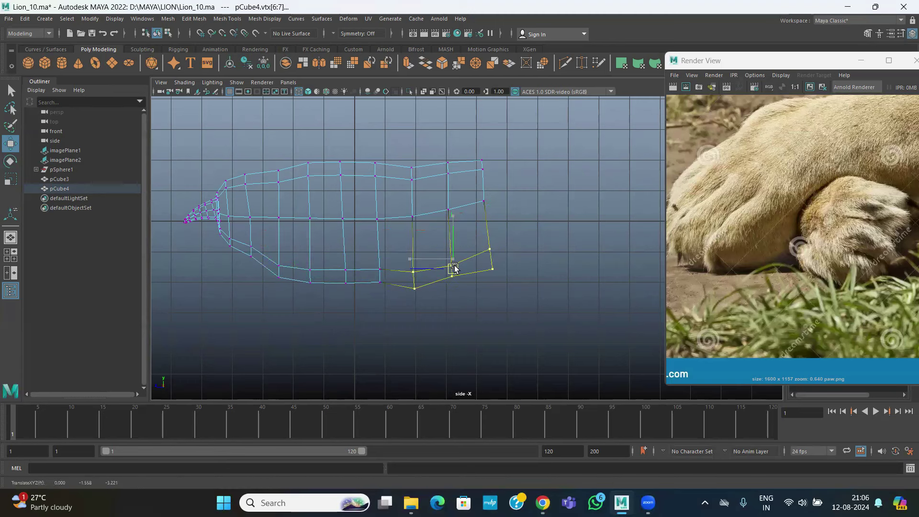
Step: Select the whole bottom vertex row, then check the reshaped toe in perspective
left_click_drag(242, 251, 546, 314)
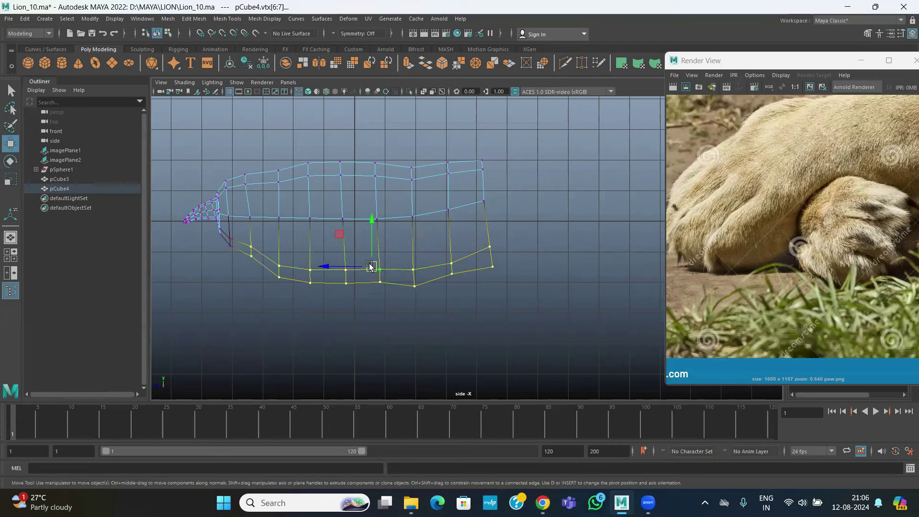
key("space")
key("space")
mouse_move(554, 252)
left_mouse_down("alt")
mouse_move(567, 257)
mouse_move(526, 241)
mouse_move(495, 245)
mouse_move(478, 263)
mouse_move(373, 228)
mouse_move(418, 236)
mouse_move(394, 239)
mouse_move(455, 236)
mouse_move(434, 254)
left_mouse_up("alt")
left_click(513, 238)
left_click(434, 254)
key("space")
key("space")
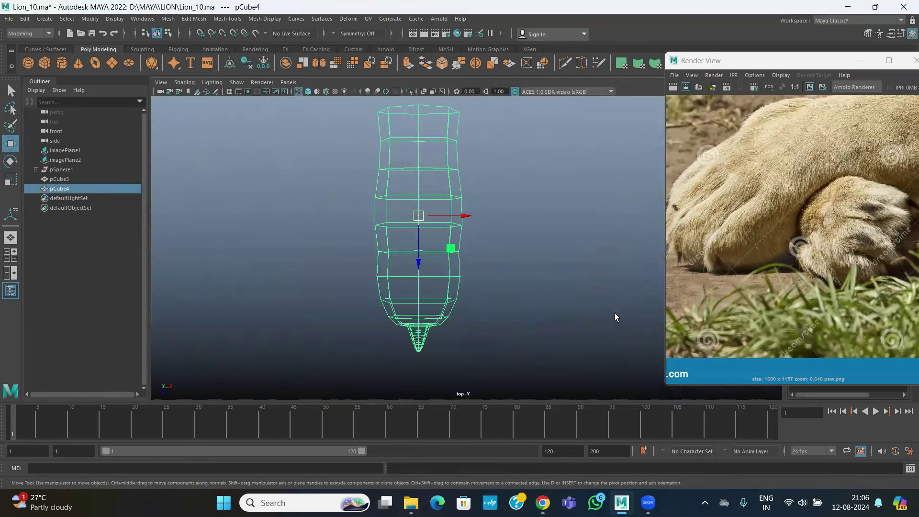
left_click(542, 502)
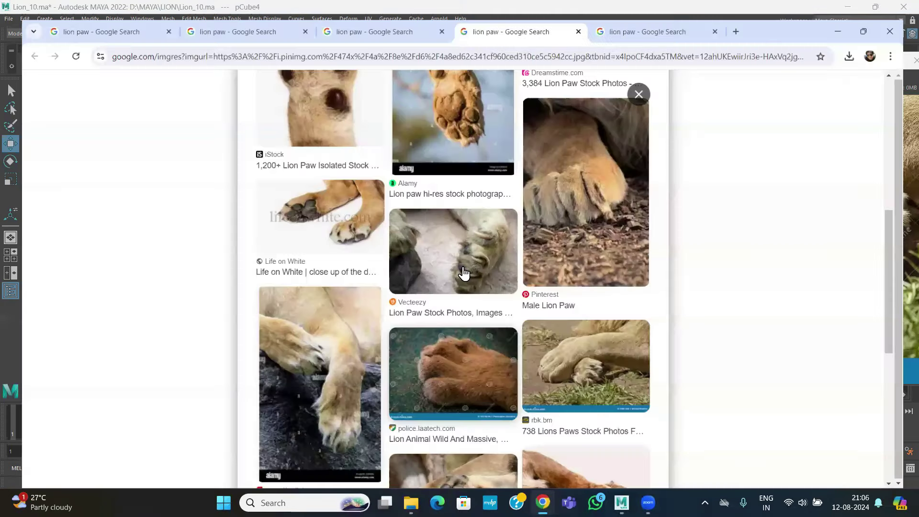
Step: Maximize Chrome, switch to the first lion paw results tab and scroll through more photos
key("super+Up")
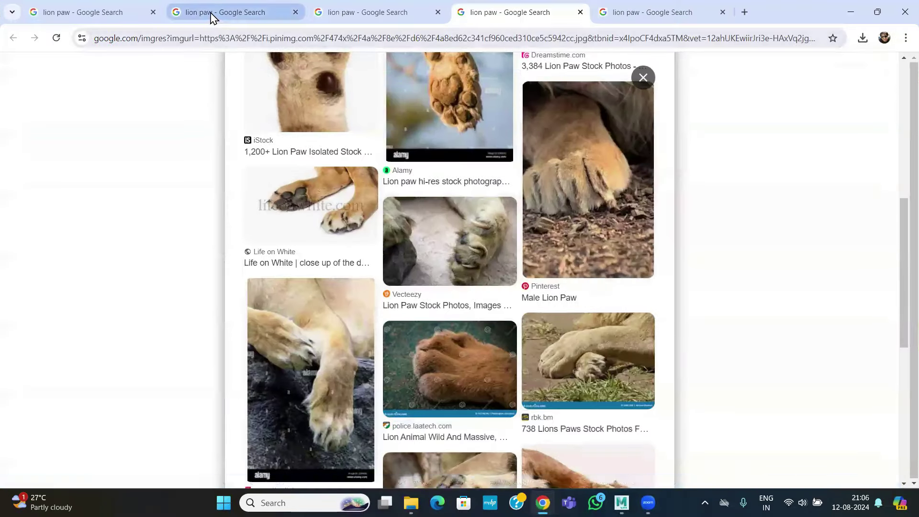
left_click(215, 12)
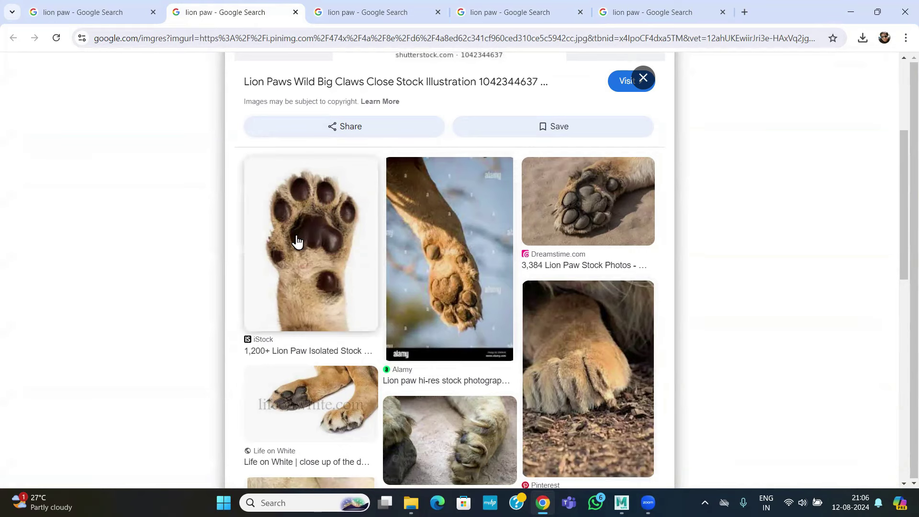
left_click(105, 15)
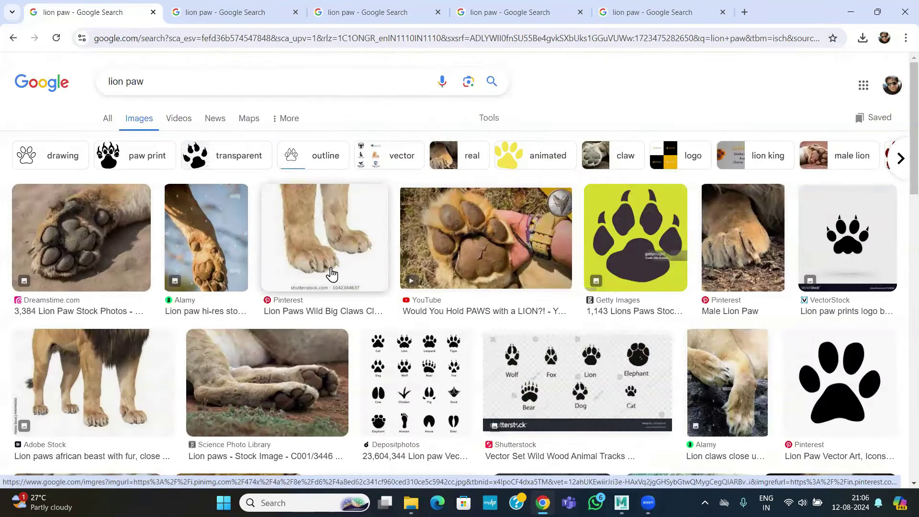
scroll(168, 385, "down", 4)
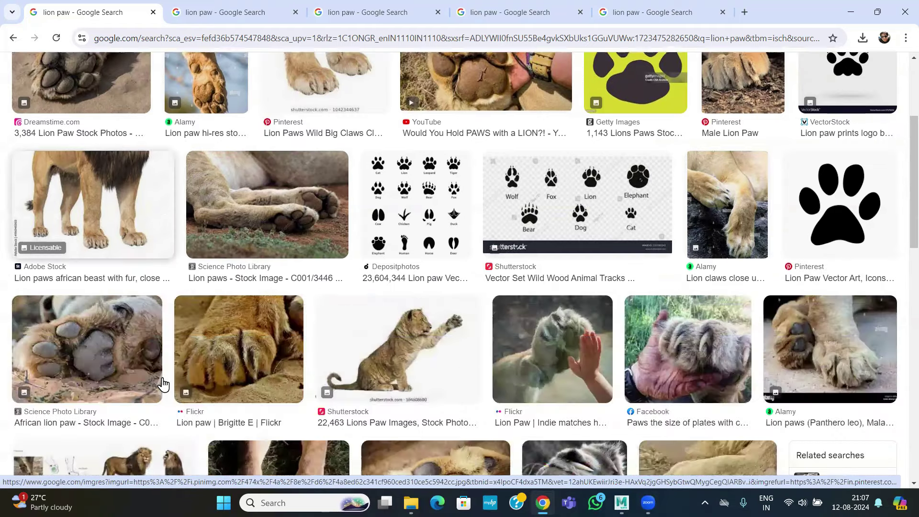
scroll(813, 334, "up", 2)
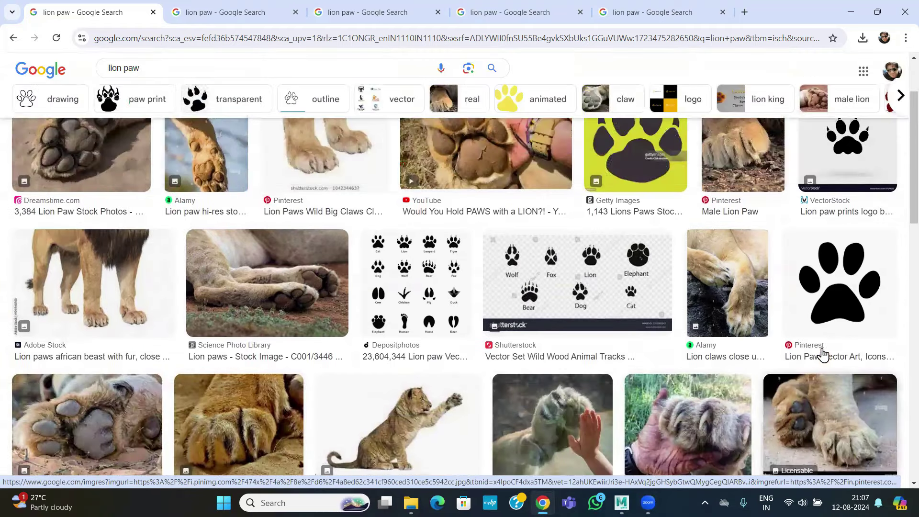
scroll(835, 225, "down", 4)
scroll(858, 154, "down", 2)
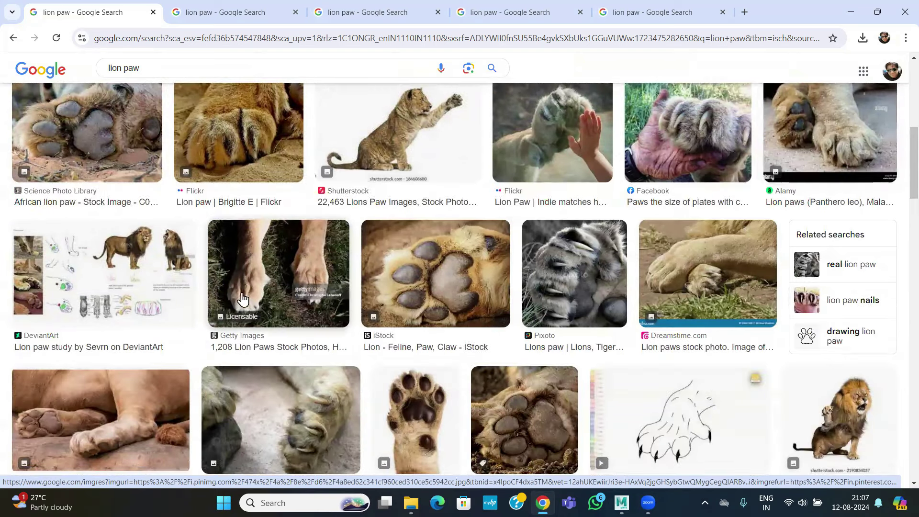
left_click(877, 12)
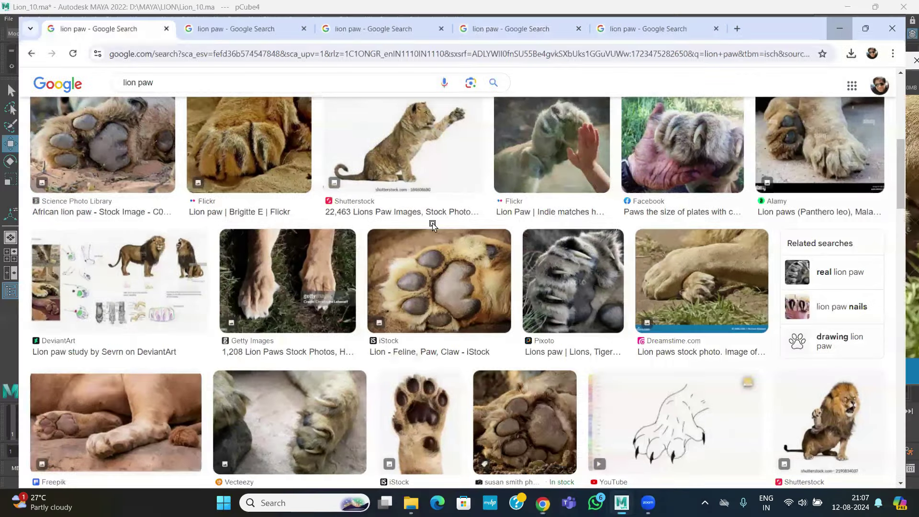
Step: Duplicate the toe mesh, move the copy beside the original, tilt it and shift it up
key("alt+Tab")
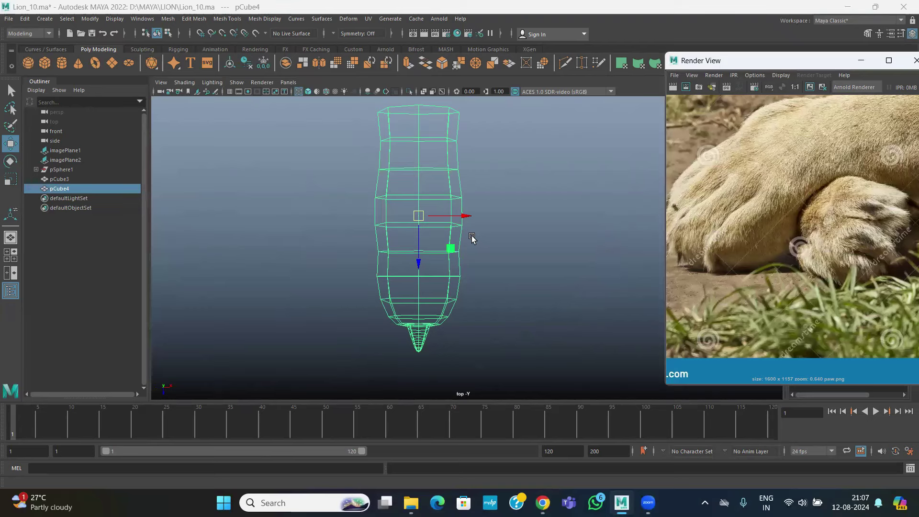
key("ctrl+d")
left_click_drag(418, 215, 336, 201)
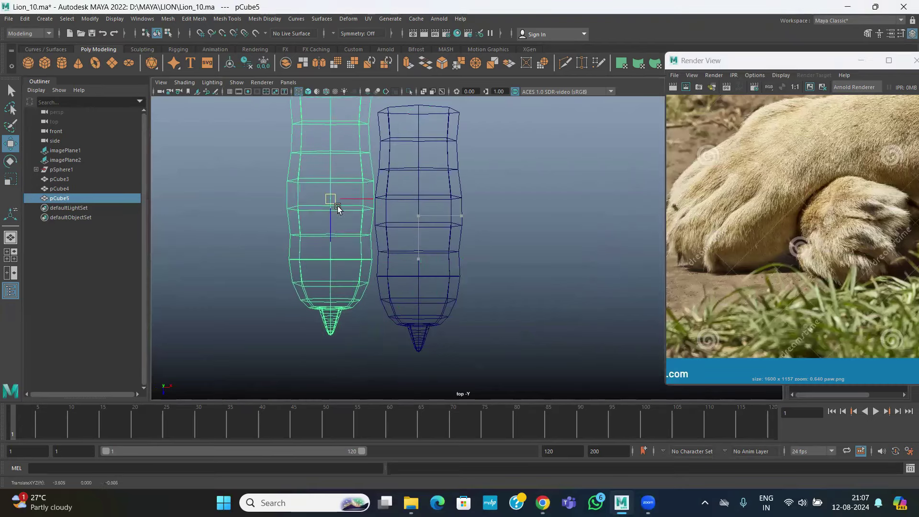
key("e")
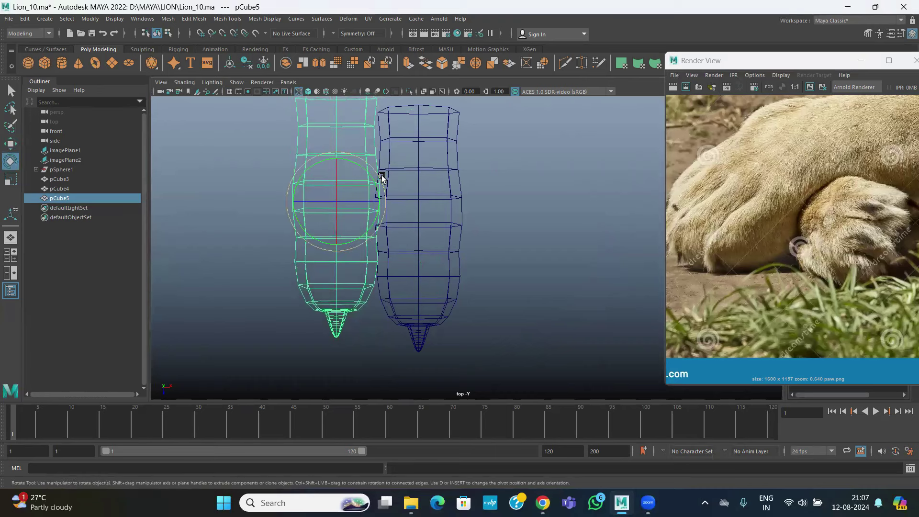
left_click_drag(381, 177, 383, 185)
key("r")
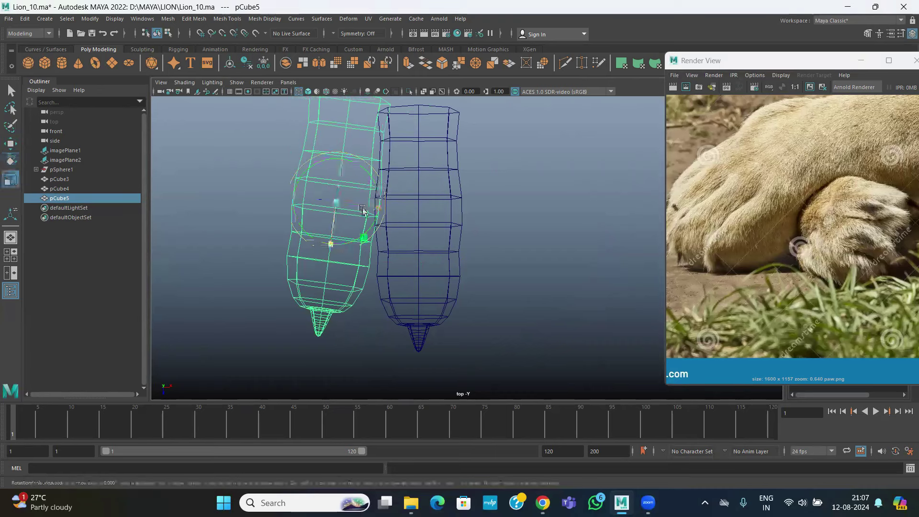
key("w")
left_click_drag(335, 201, 332, 183)
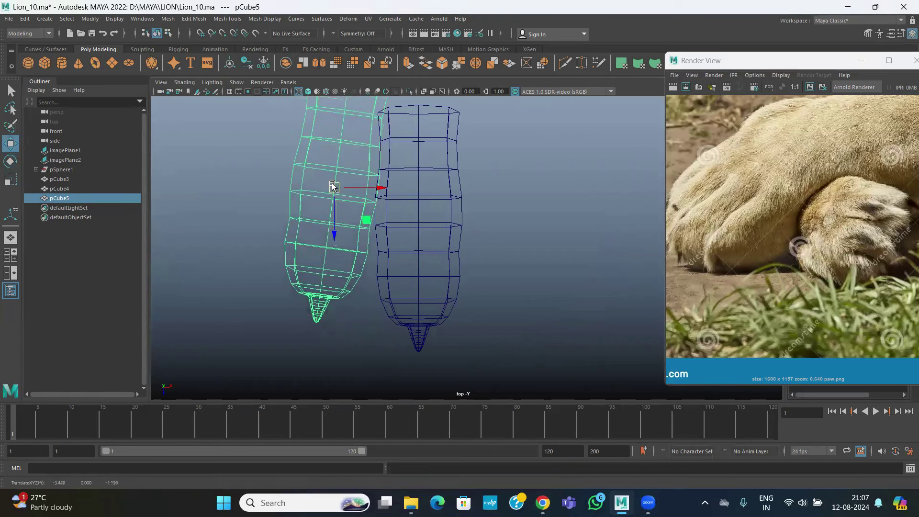
Step: Shrink the copied toe slightly and reselect it
key("r")
scroll(359, 207, "down", 2)
middle_click_drag(359, 206, 376, 261, "alt")
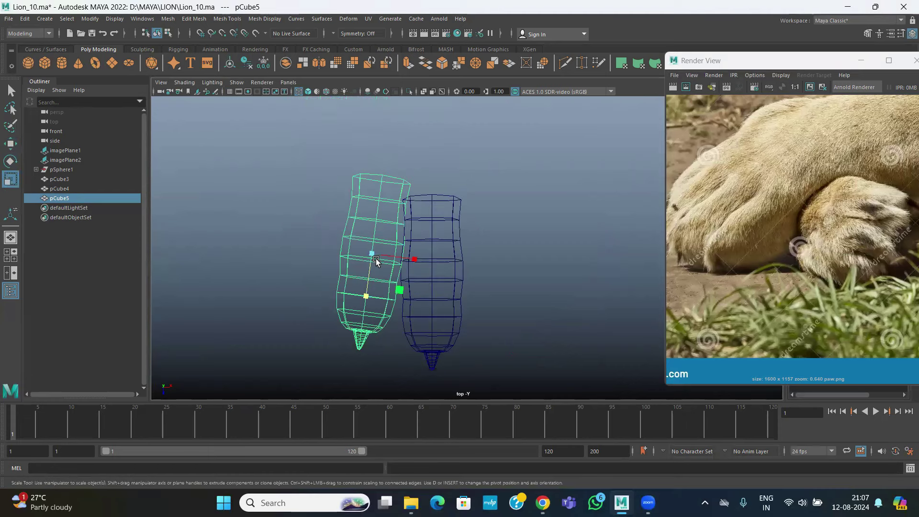
left_click_drag(374, 295, 365, 291)
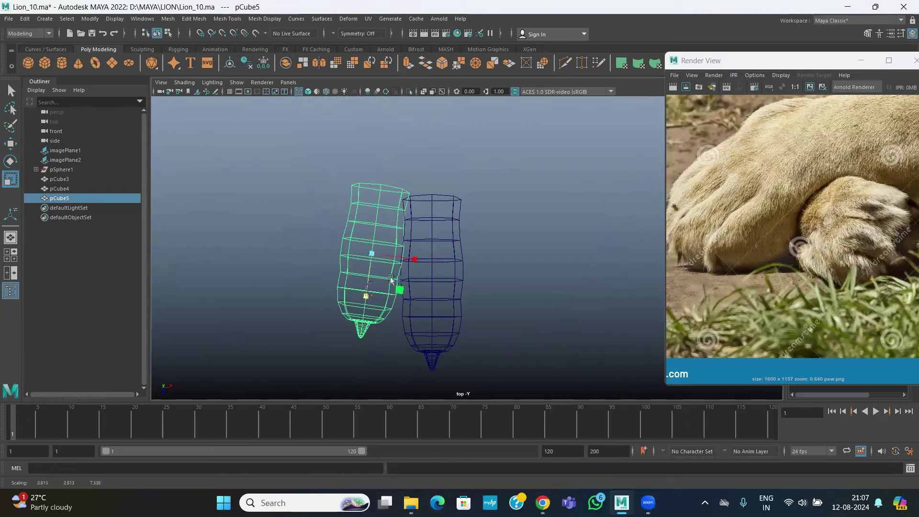
left_click(521, 251)
left_click(365, 240)
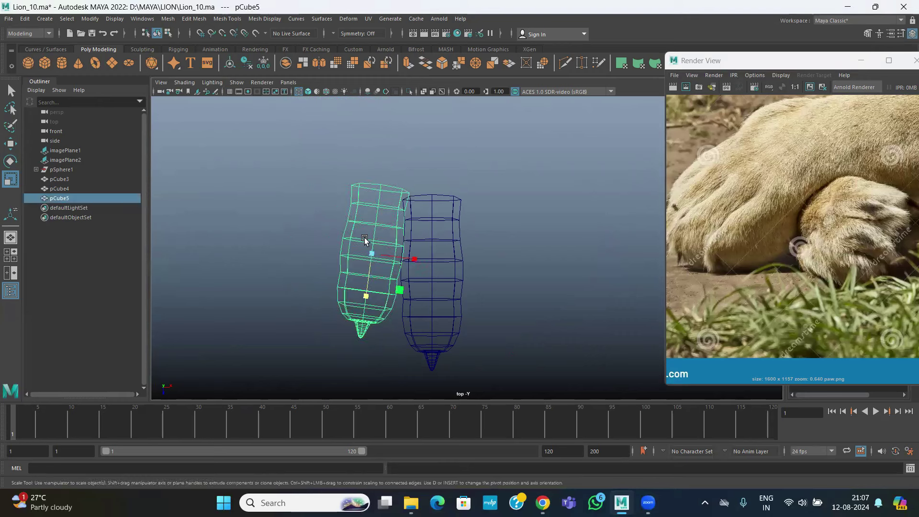
left_click(7, 145)
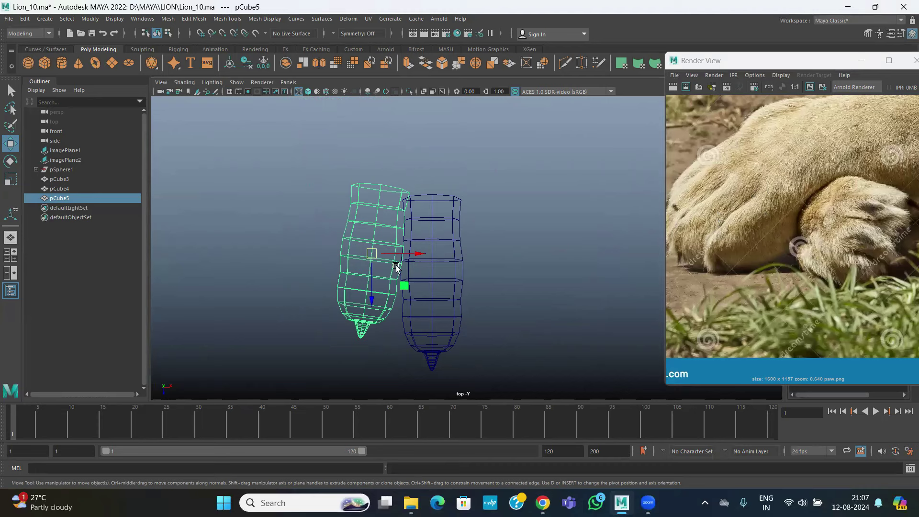
Step: Duplicate the left toe again and place the copy beside the middle toe
key("ctrl+d")
mouse_move(375, 253)
left_mouse_down()
mouse_move(481, 258)
mouse_move(510, 223)
left_mouse_up()
key("e")
key("w")
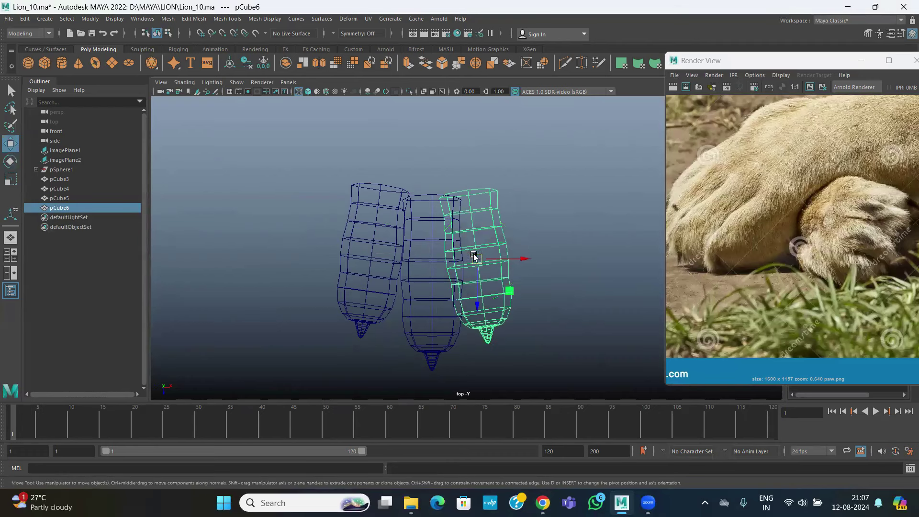
left_click_drag(478, 257, 480, 246)
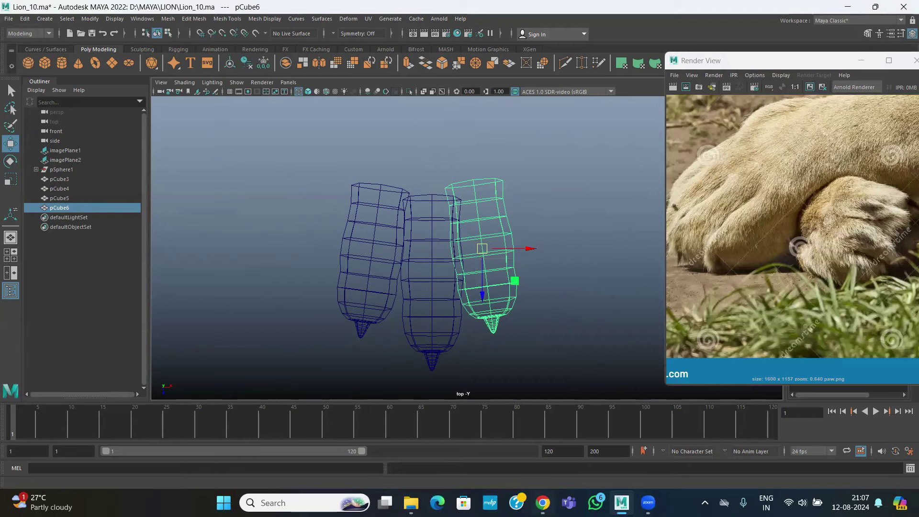
Step: Check the lion paw reference, then shift the new copy further right
mouse_move(542, 502)
left_click(540, 433)
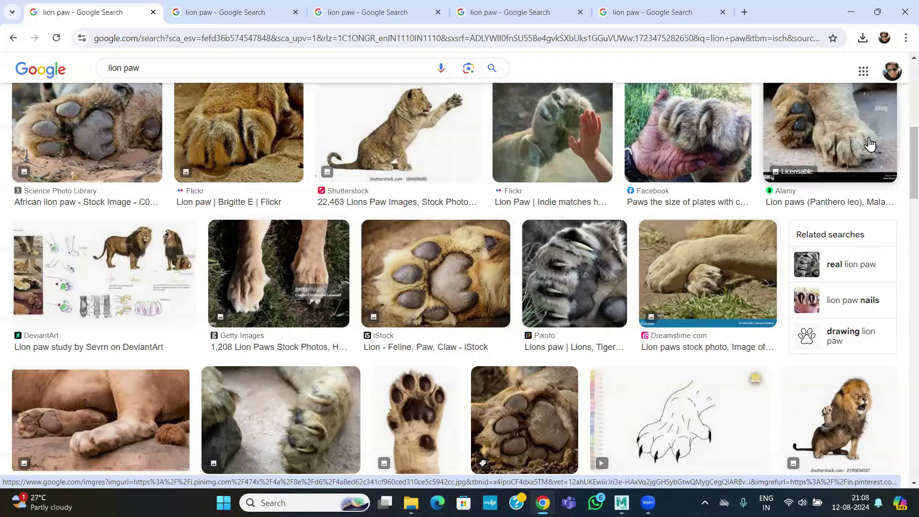
left_click(850, 12)
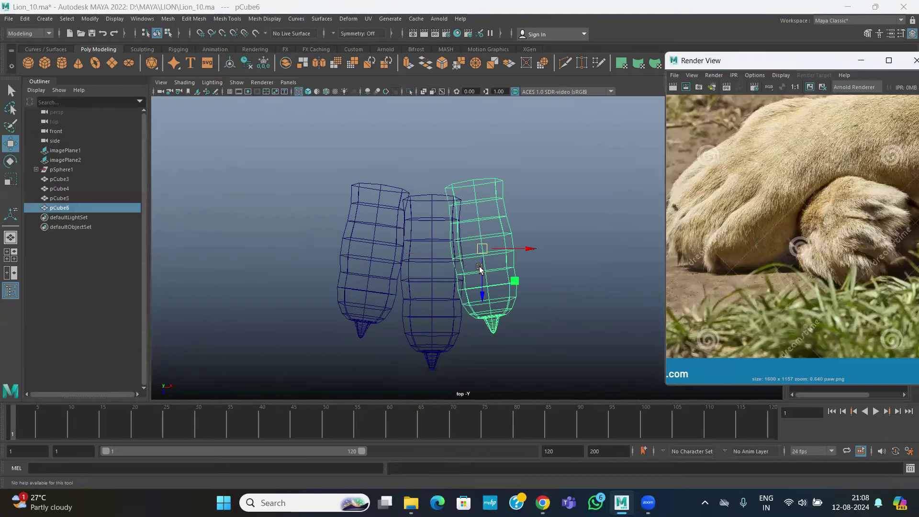
left_click_drag(490, 254, 517, 248)
left_click(450, 271)
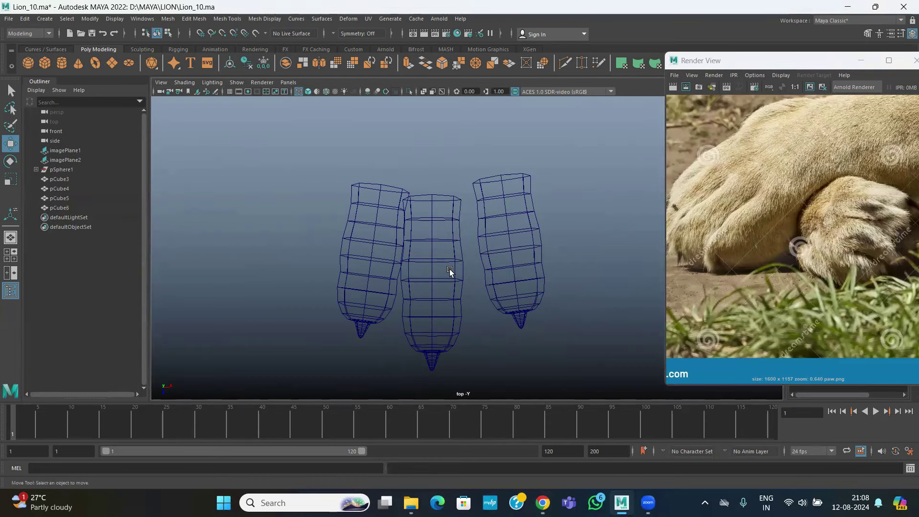
Step: Duplicate the middle toe into pCube7, tilt it slightly and move it up and right
left_click(435, 262)
key("ctrl+d")
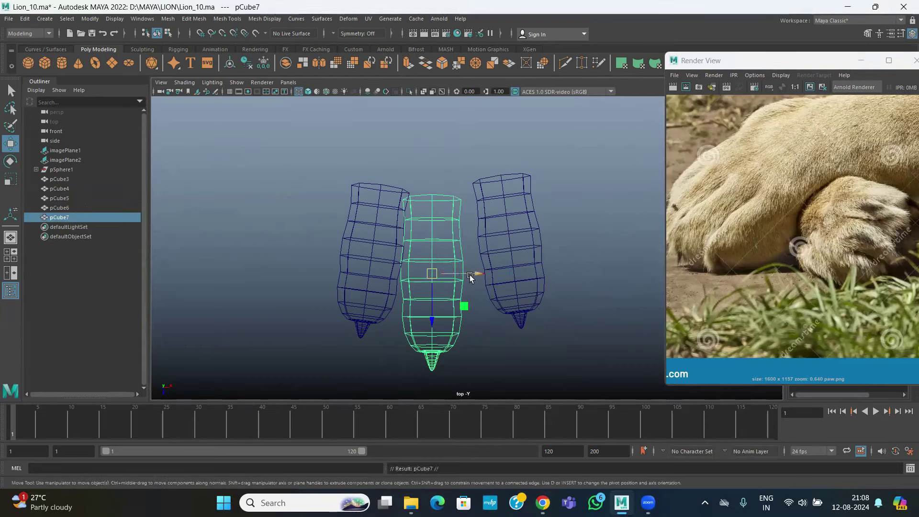
left_click_drag(450, 273, 502, 269)
key("e")
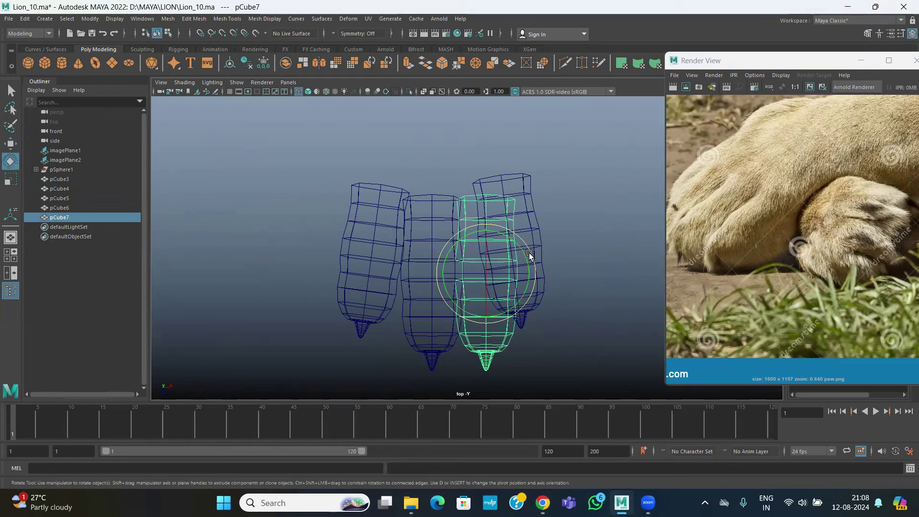
left_click_drag(530, 253, 529, 248)
key("w")
left_click_drag(485, 273, 540, 239)
Step: Shrink the outermost toe pCube6, tilt it outward and raise it slightly
left_click(526, 199)
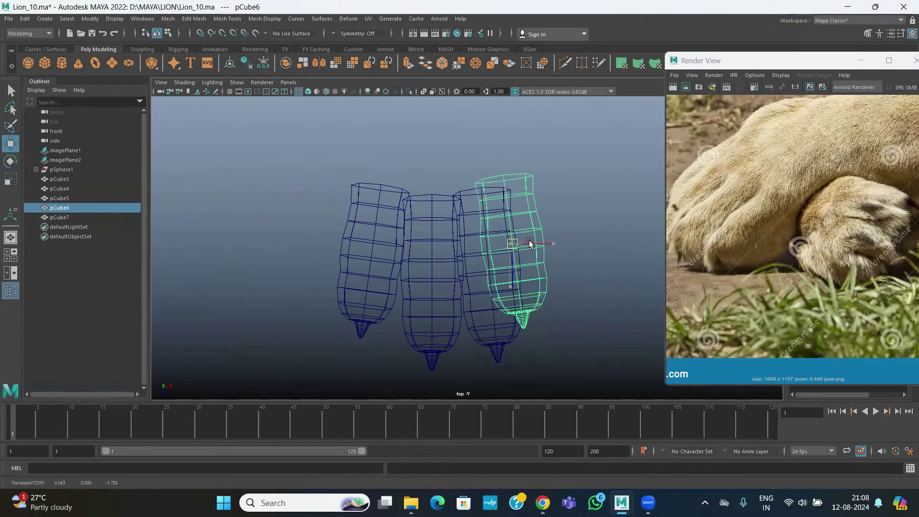
key("r")
left_click_drag(545, 277, 534, 238)
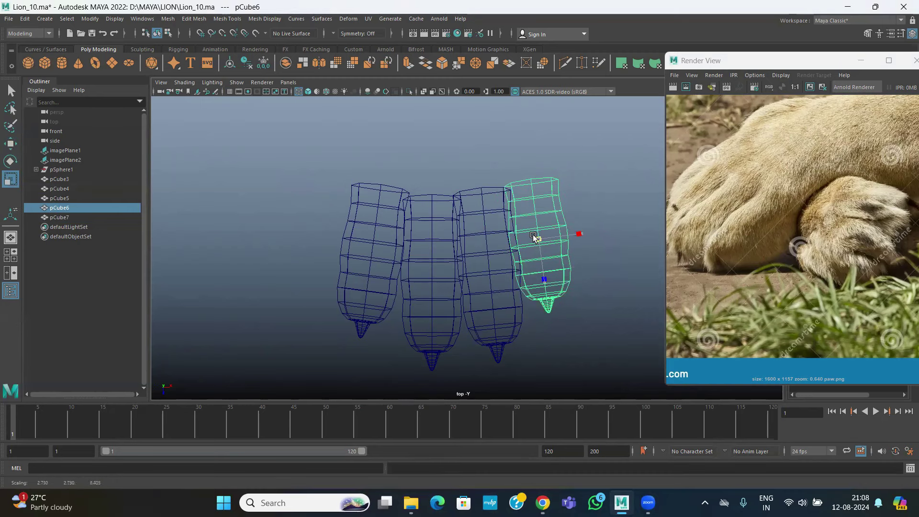
key("e")
left_click_drag(584, 219, 582, 214)
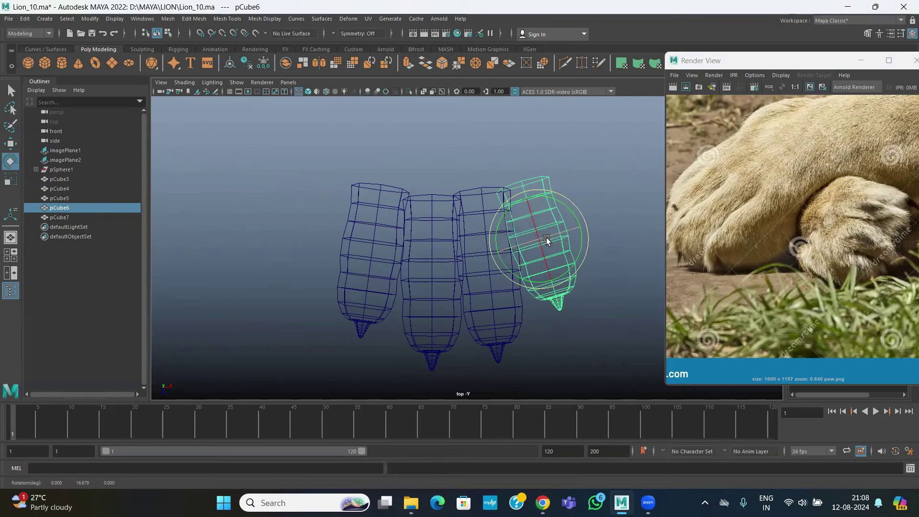
key("w")
left_click_drag(537, 239, 539, 233)
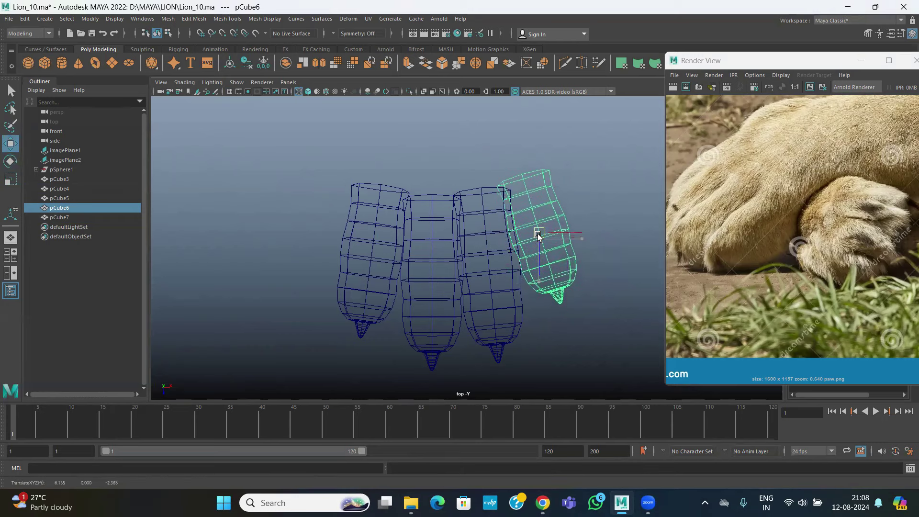
left_click(397, 203)
key("space")
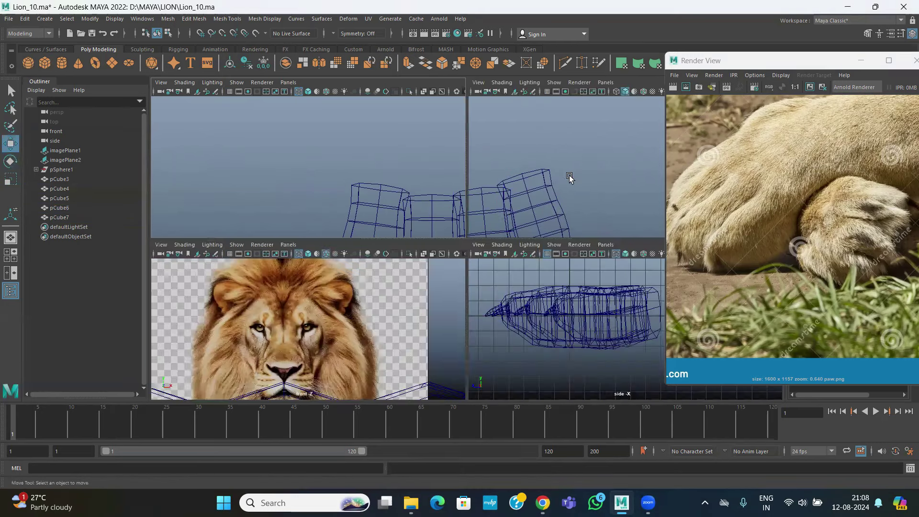
Step: In a maximized, shaded perspective view, scale all four toes longer along Y
key("space")
key("5")
mouse_move(546, 244)
left_mouse_down("alt")
mouse_move(340, 215)
mouse_move(417, 274)
mouse_move(435, 269)
mouse_move(455, 286)
mouse_move(446, 280)
mouse_move(458, 231)
mouse_move(492, 219)
mouse_move(375, 246)
mouse_move(399, 211)
mouse_move(619, 291)
left_mouse_up("alt")
key("r")
mouse_move(511, 223)
left_mouse_down()
mouse_move(517, 160)
mouse_move(516, 186)
left_mouse_up()
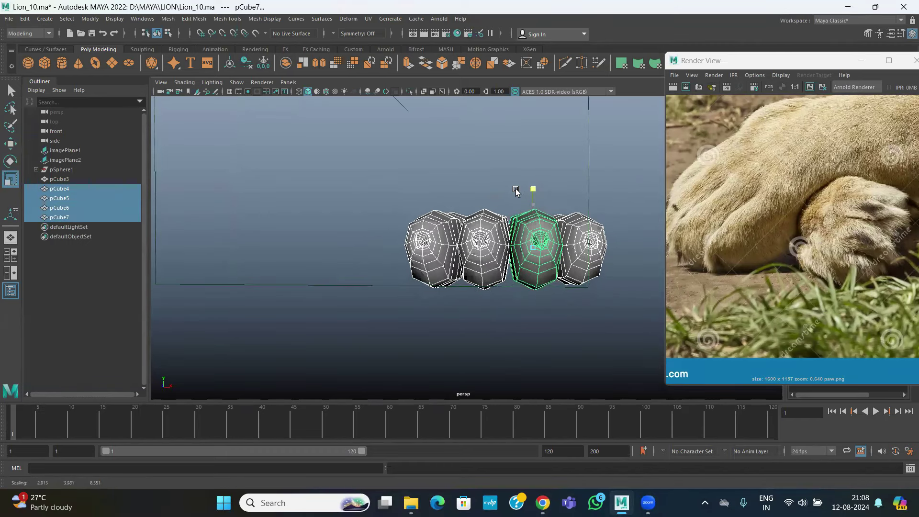
Step: Show the toes in smooth preview and orbit until the claws face the camera
key("3")
left_click(530, 315)
mouse_move(530, 316)
left_mouse_down("alt")
mouse_move(451, 328)
mouse_move(422, 321)
mouse_move(564, 267)
mouse_move(570, 303)
mouse_move(457, 310)
mouse_move(484, 299)
mouse_move(496, 311)
mouse_move(395, 211)
left_mouse_up("alt")
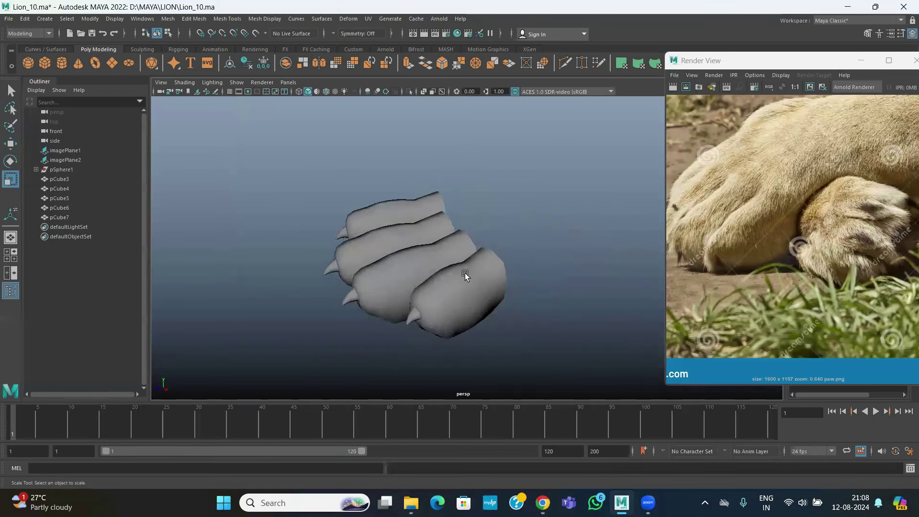
left_click_drag(466, 273, 461, 193, "alt")
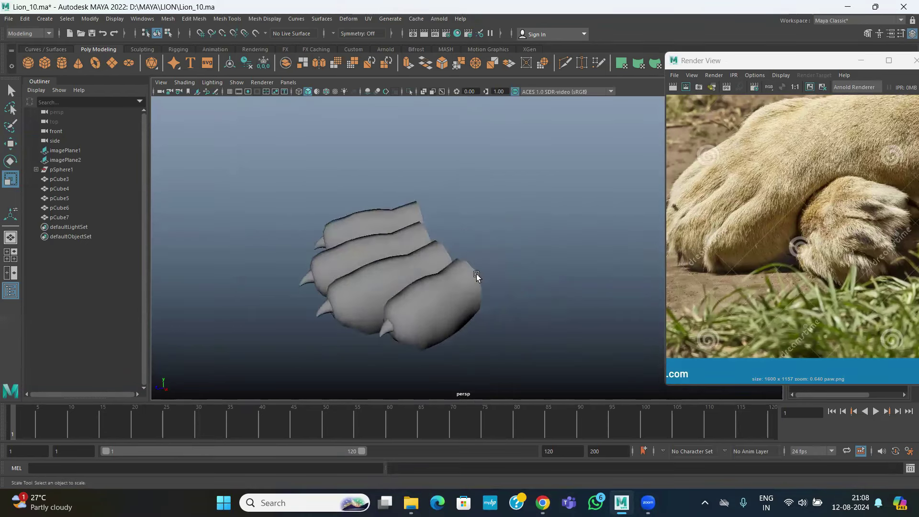
mouse_move(492, 245)
left_mouse_down("alt")
mouse_move(472, 242)
mouse_move(478, 258)
mouse_move(722, 212)
left_mouse_up("alt")
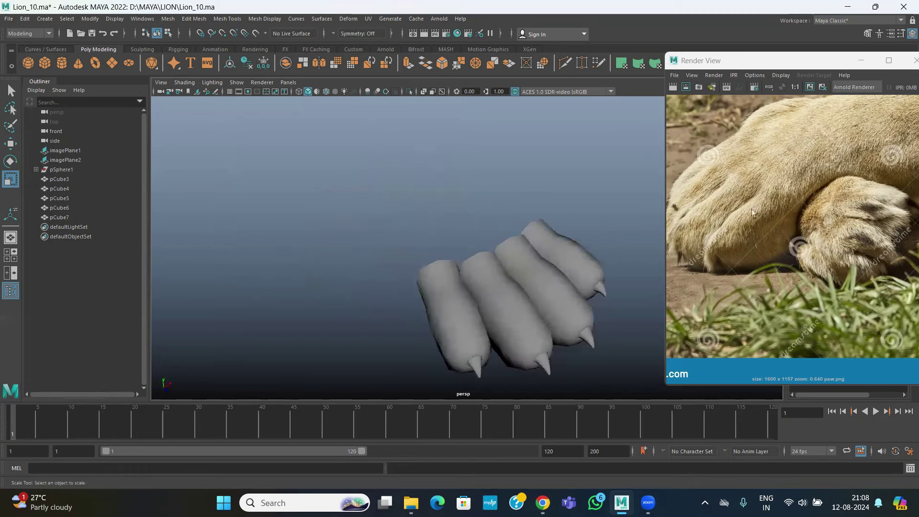
scroll(826, 218, "down", 2)
scroll(826, 217, "down", 2)
scroll(825, 217, "up", 3)
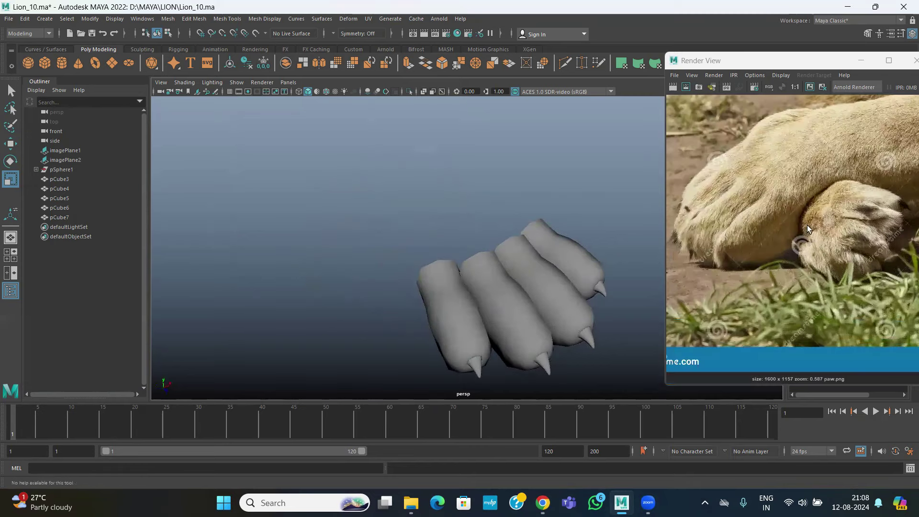
left_click(540, 445)
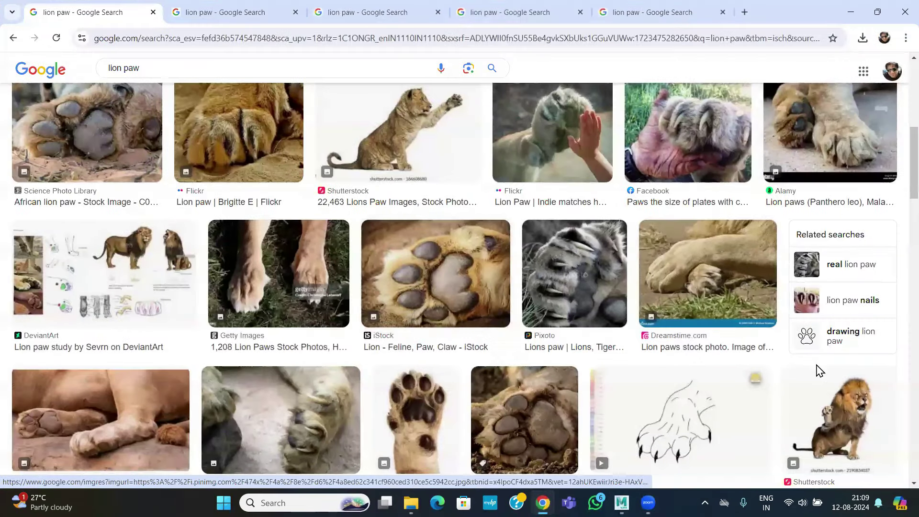
Step: Browse the open lion paw reference tabs, including Dreamstime and paws-in-grass, back to the results grid
scroll(374, 256, "up", 5)
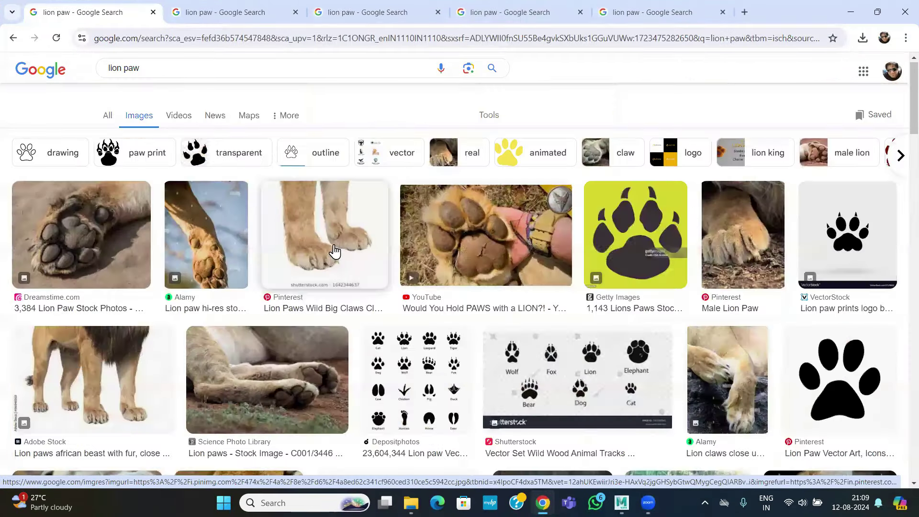
left_click(330, 11)
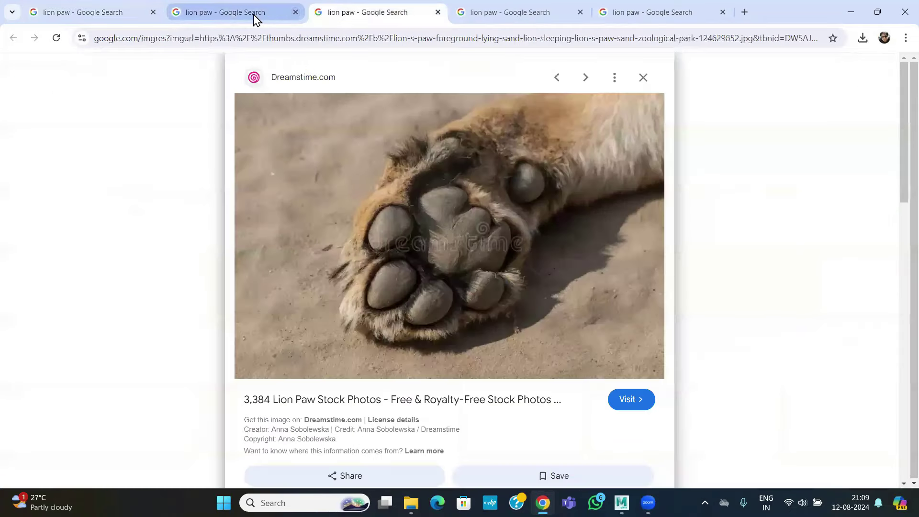
left_click(255, 18)
left_click(498, 14)
left_click(641, 13)
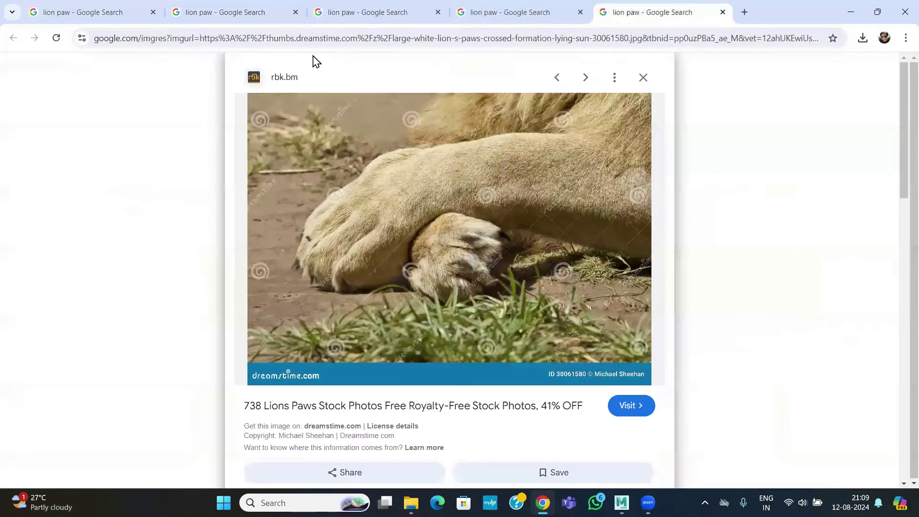
left_click(247, 15)
left_click(127, 10)
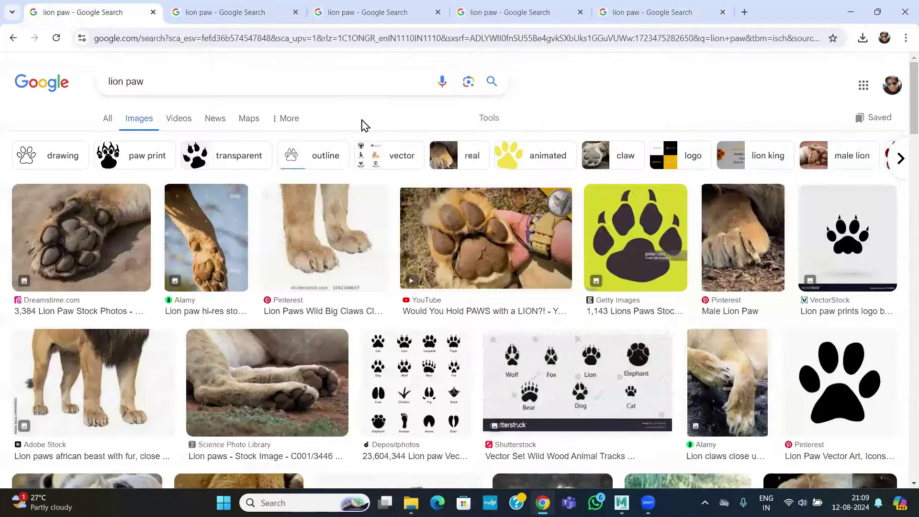
Step: Open the Pinterest lion paws image in a new tab and view it
right_click(315, 214)
left_click(353, 221)
left_click(225, 13)
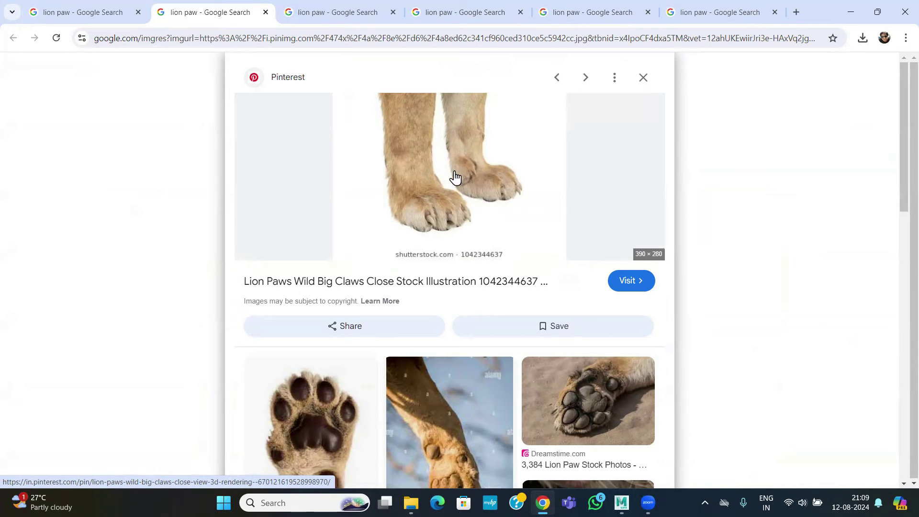
left_click(850, 12)
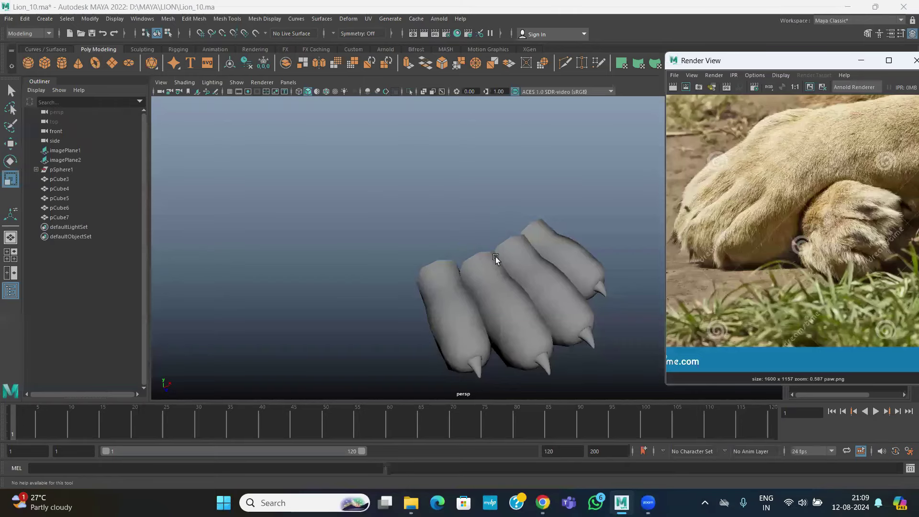
Step: Save the Lion_10.ma scene and orbit to view the toes from the other side
right_click_drag(445, 245, 381, 250, "alt")
mouse_move(381, 250)
left_mouse_down("alt")
mouse_move(447, 236)
mouse_move(470, 256)
left_mouse_up("alt")
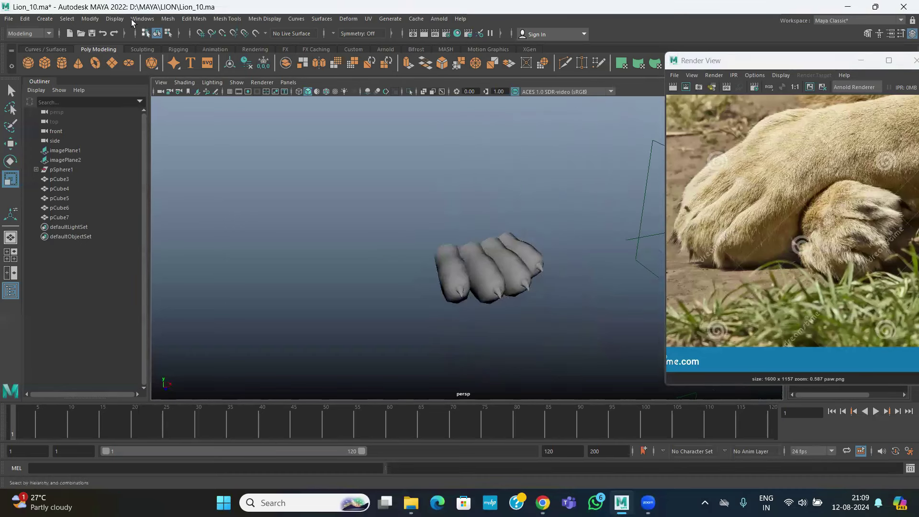
left_click(91, 33)
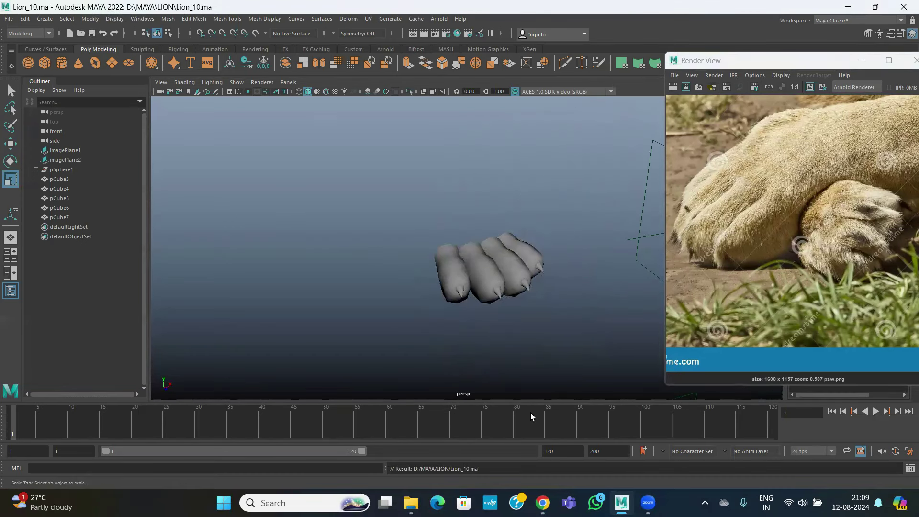
mouse_move(469, 295)
left_mouse_down("alt")
mouse_move(596, 322)
mouse_move(589, 311)
mouse_move(496, 307)
left_mouse_up("alt")
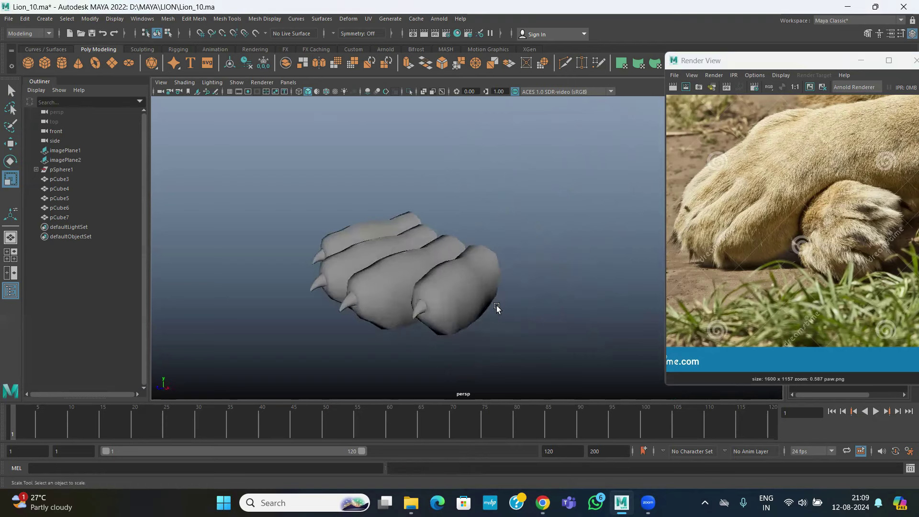